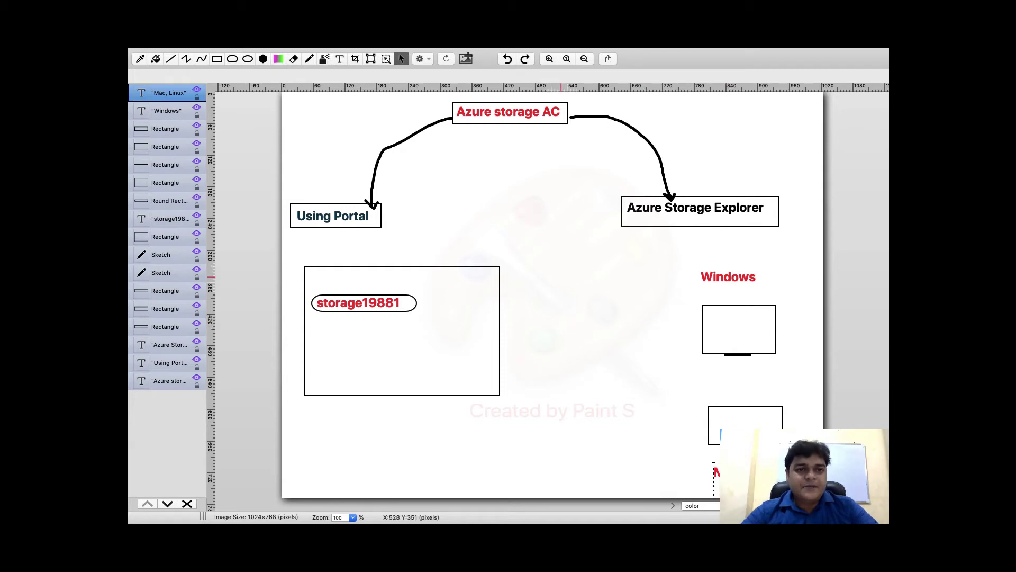
# Draw a freehand double-headed arrow linking the storage19881 pill to the Windows screen drawing
pyautogui.press('p')
pyautogui.moveTo(416, 304)
pyautogui.mouseDown()
pyautogui.moveTo(653, 312)
pyautogui.moveTo(723, 325)
pyautogui.moveTo(714, 332)
pyautogui.mouseUp()
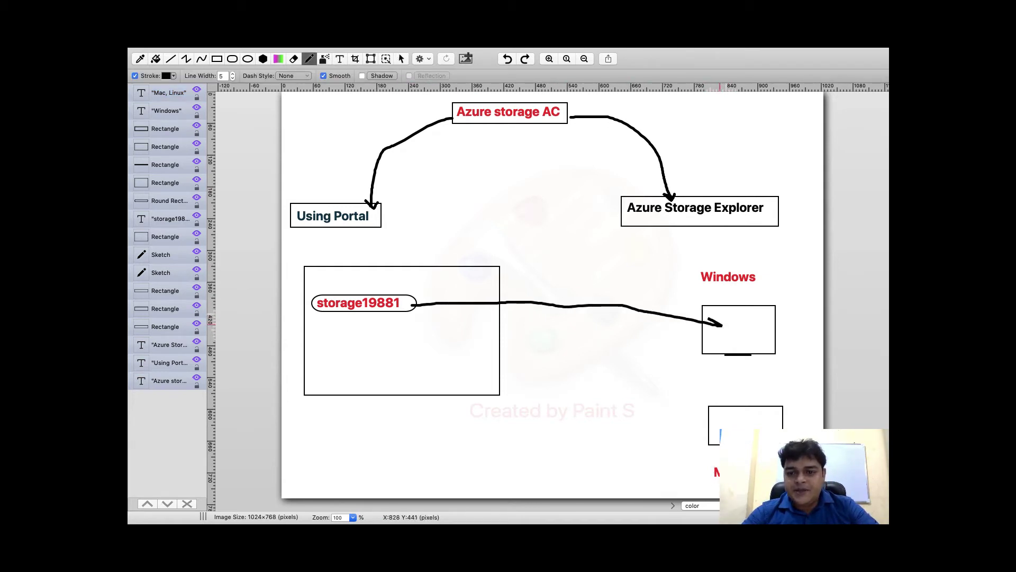
pyautogui.moveTo(429, 316)
pyautogui.mouseDown()
pyautogui.moveTo(413, 307)
pyautogui.moveTo(426, 297)
pyautogui.mouseUp()
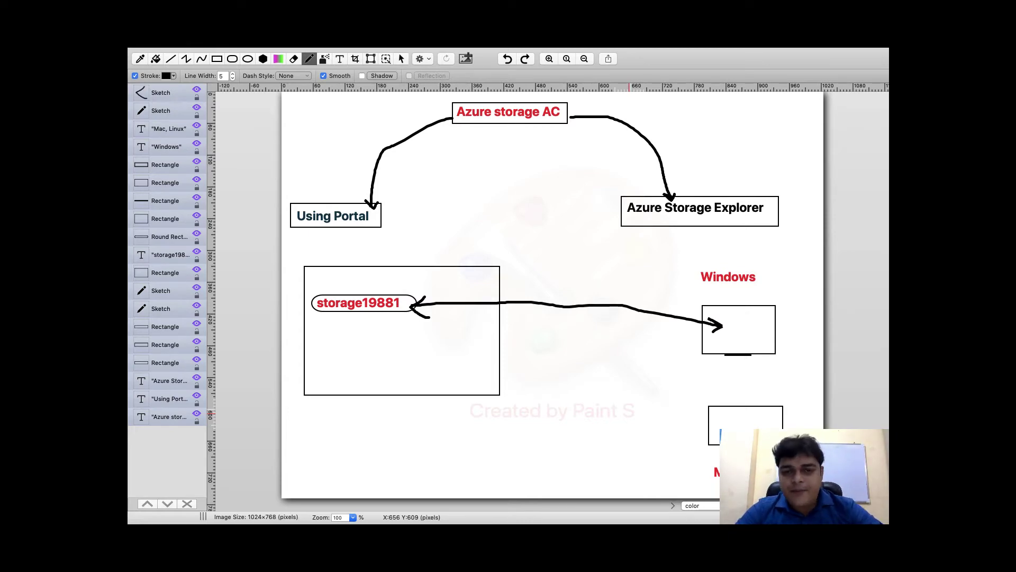
pyautogui.hotkey('ctrl', 'Left')
pyautogui.hotkey('ctrl', 'Right')
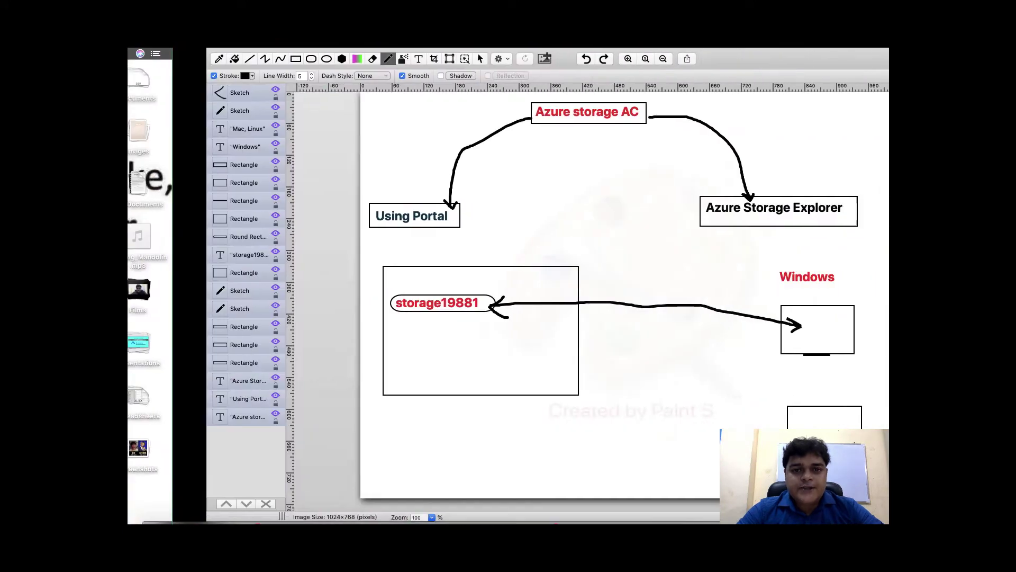
# Open google.com in a new Chrome tab and search 'download azure storage explorer for mac'
pyautogui.hotkey('ctrl', 'Right')
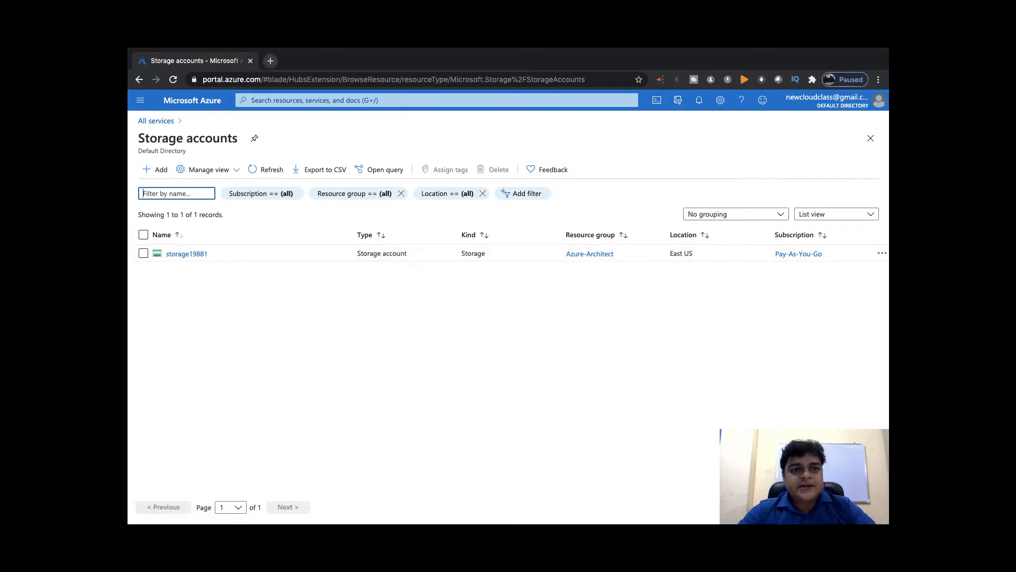
pyautogui.click(271, 60)
pyautogui.write('go')
pyautogui.press('Return')
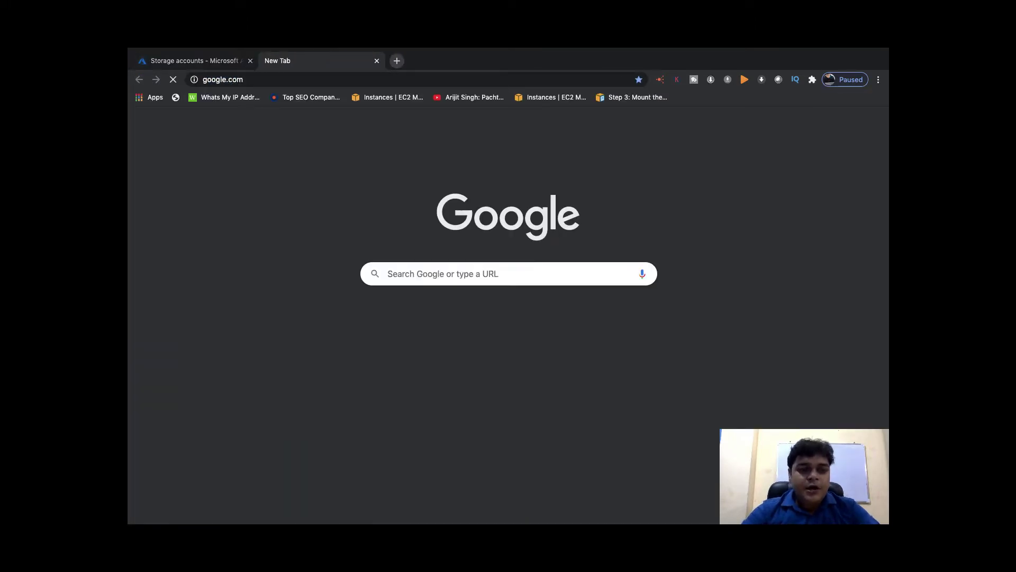
pyautogui.write('dowa')
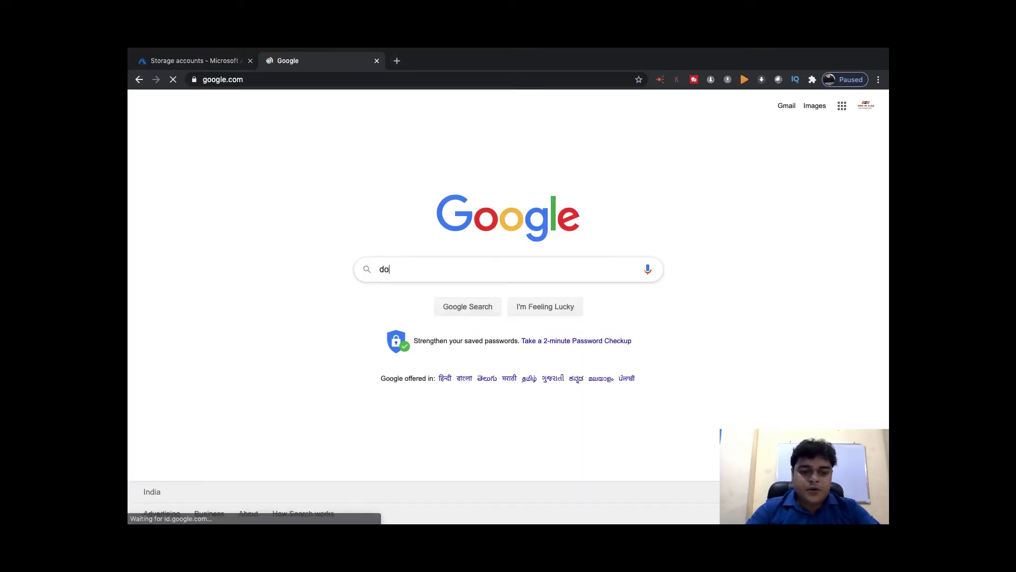
pyautogui.press('BackSpace')
pyautogui.press('BackSpace')
pyautogui.press('BackSpace')
pyautogui.press('BackSpace')
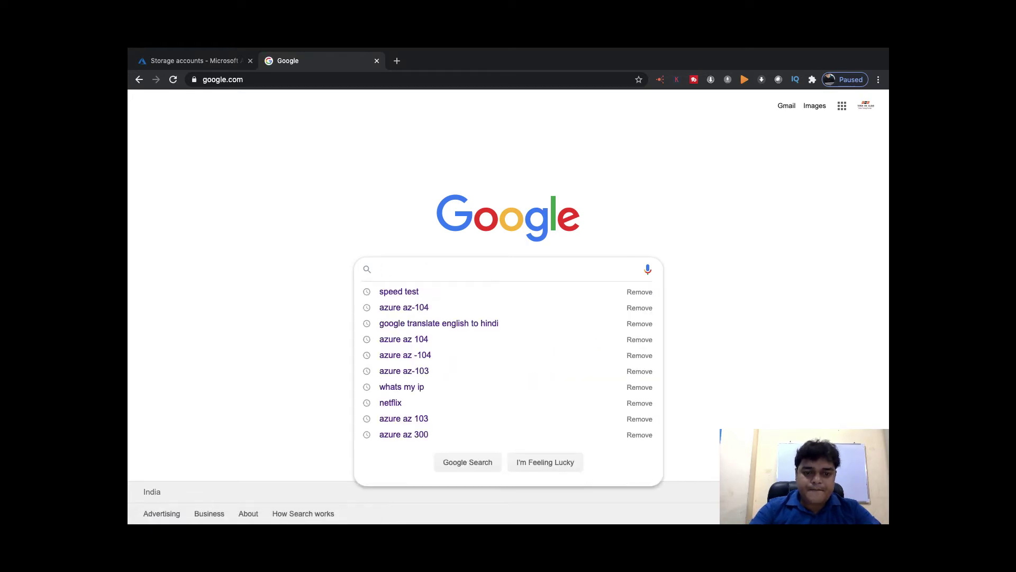
pyautogui.write('download ')
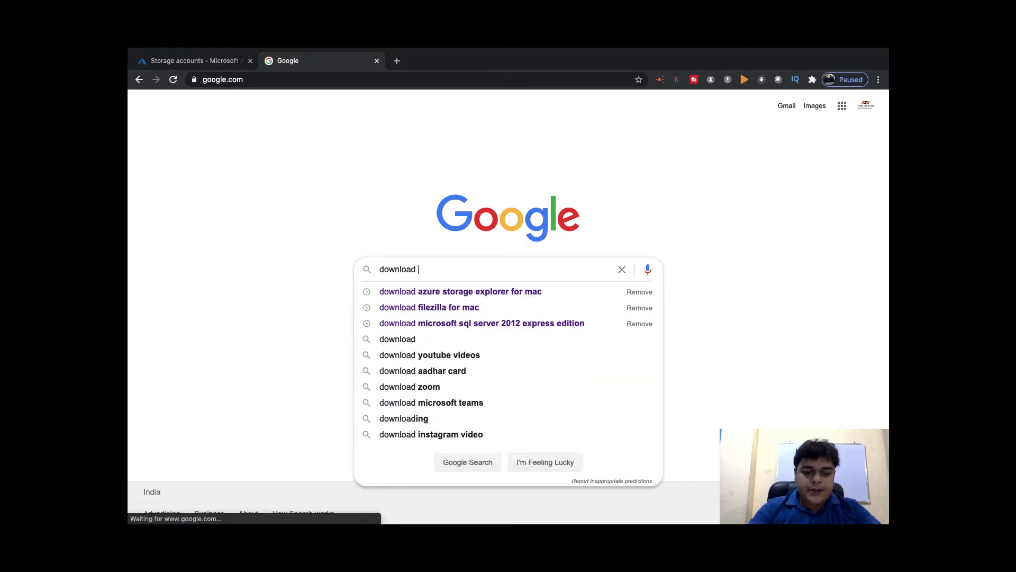
pyautogui.write('azure')
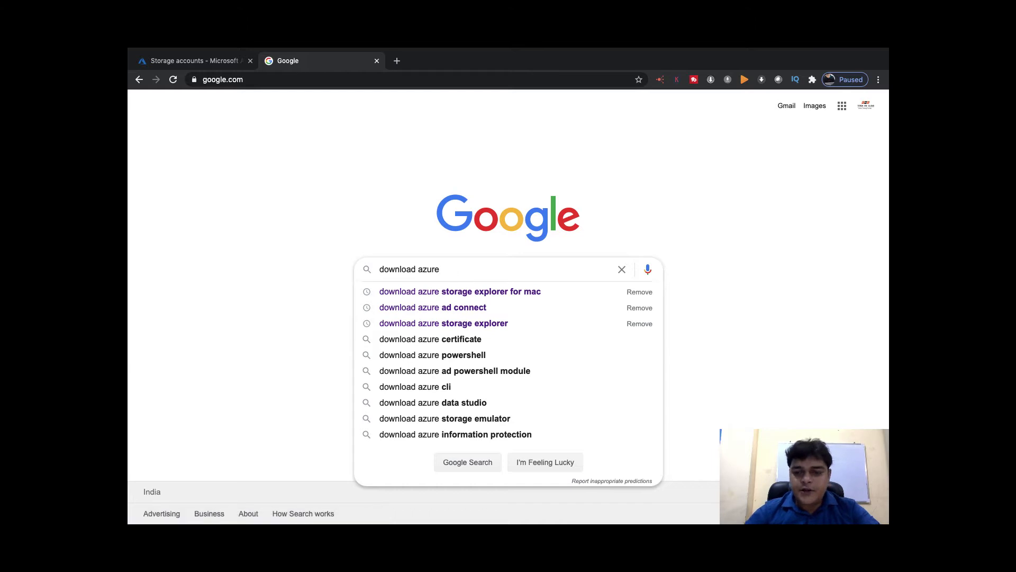
pyautogui.press('Down')
pyautogui.press('Return')
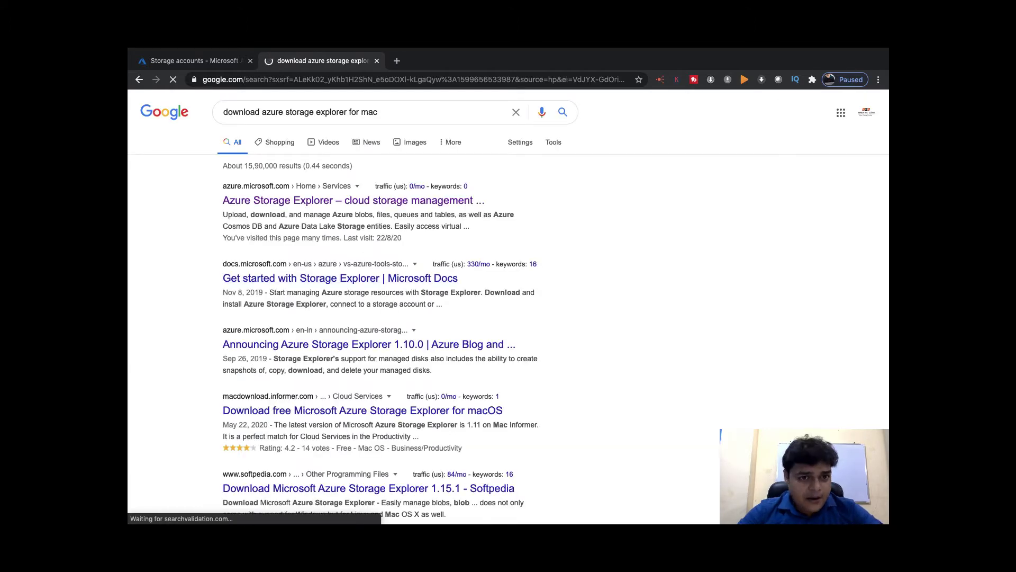
# Open the Azure Storage Explorer download page and set its operating system to macOS
pyautogui.click(353, 200)
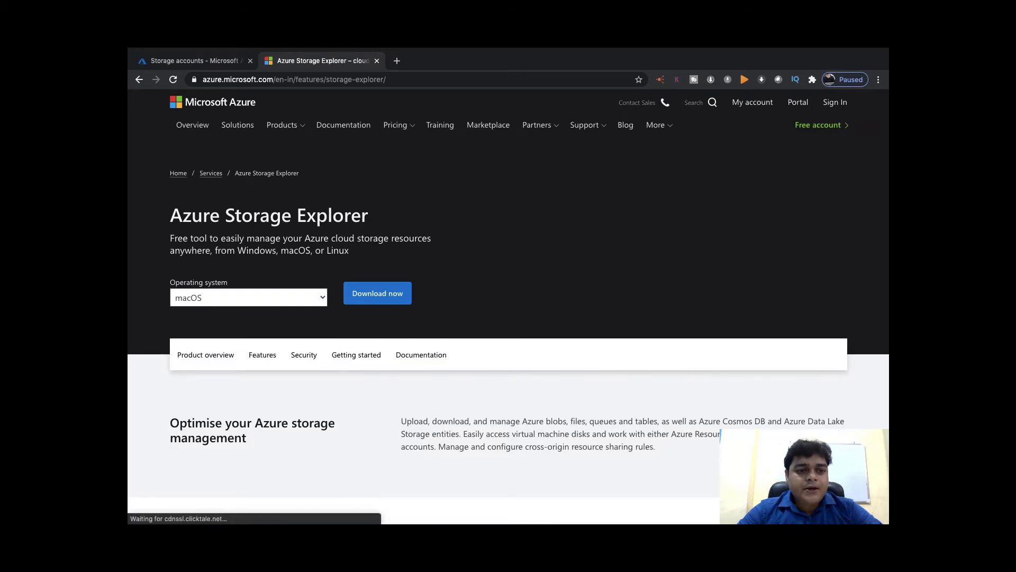
pyautogui.click(243, 298)
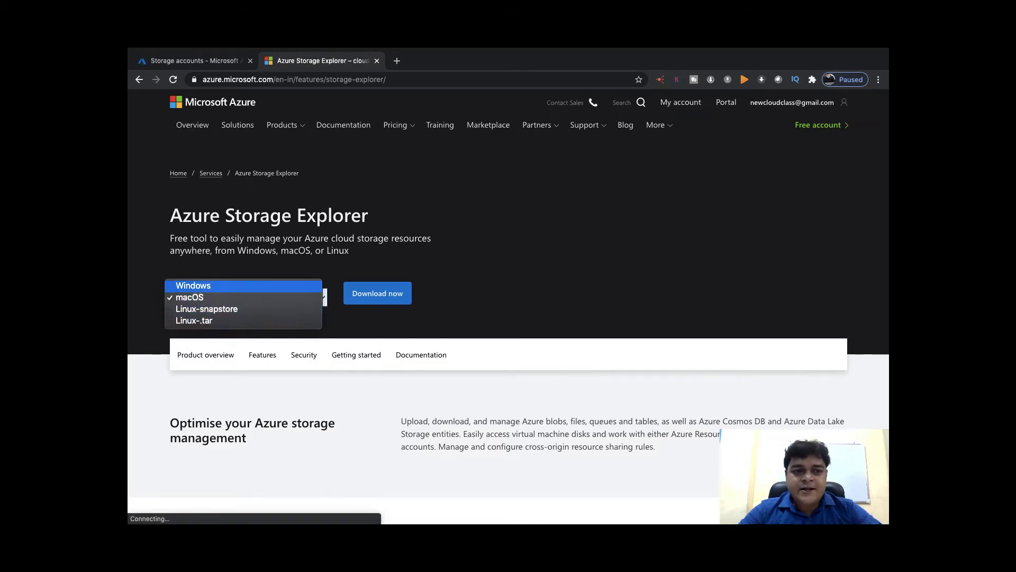
pyautogui.click(193, 286)
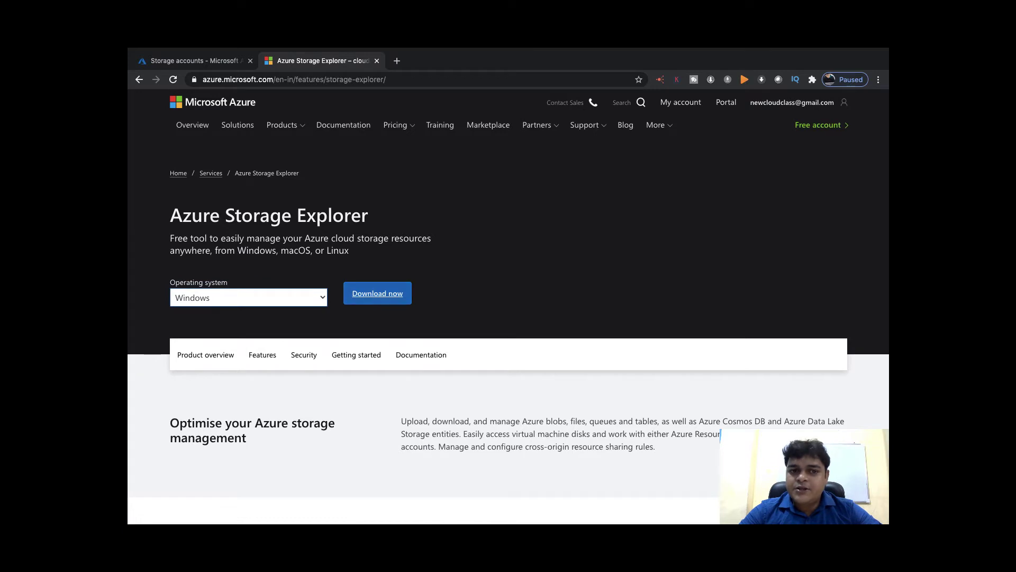
pyautogui.click(246, 298)
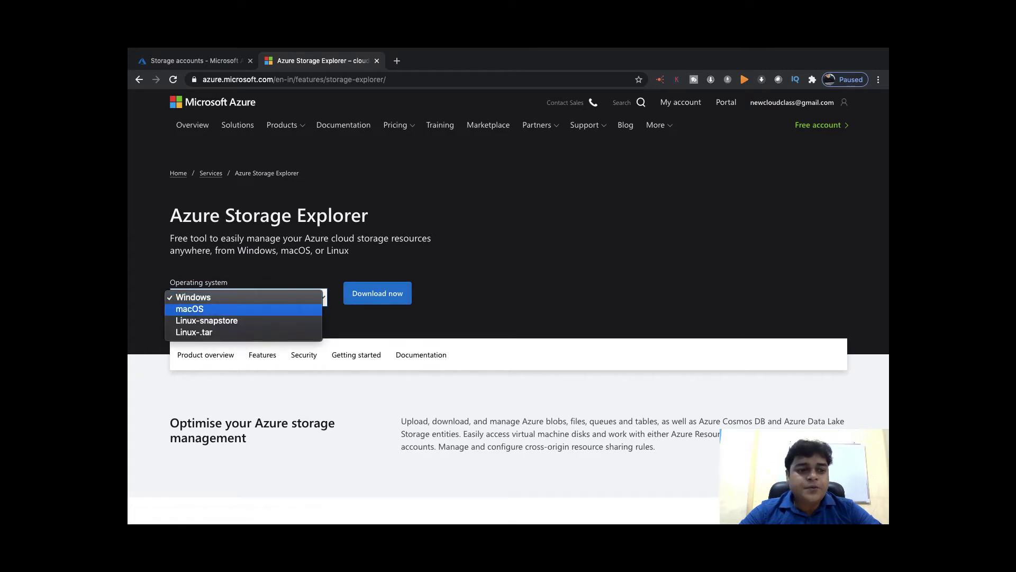
pyautogui.click(190, 309)
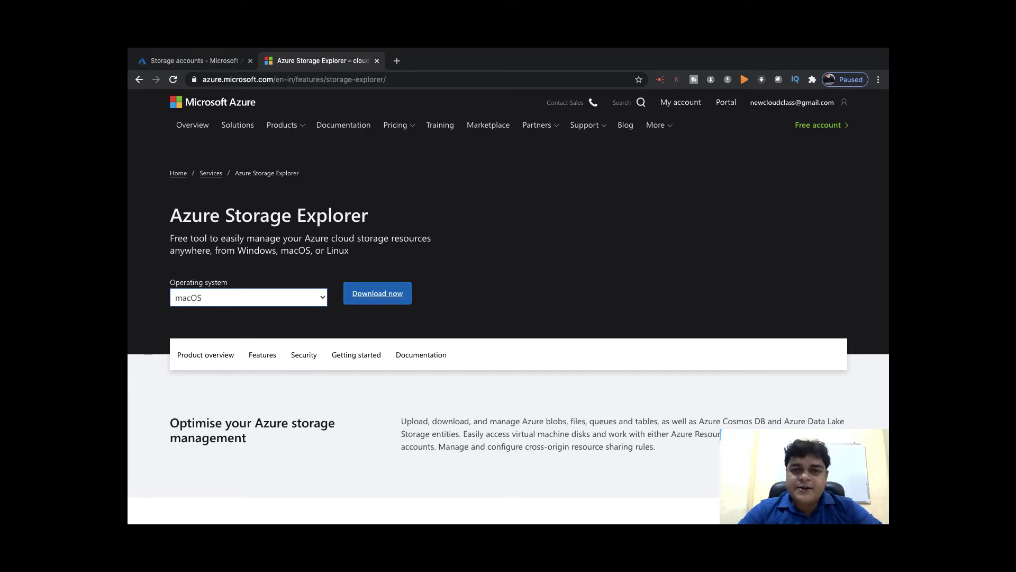
pyautogui.hotkey('ctrl', 'Left')
pyautogui.hotkey('ctrl', 'Left')
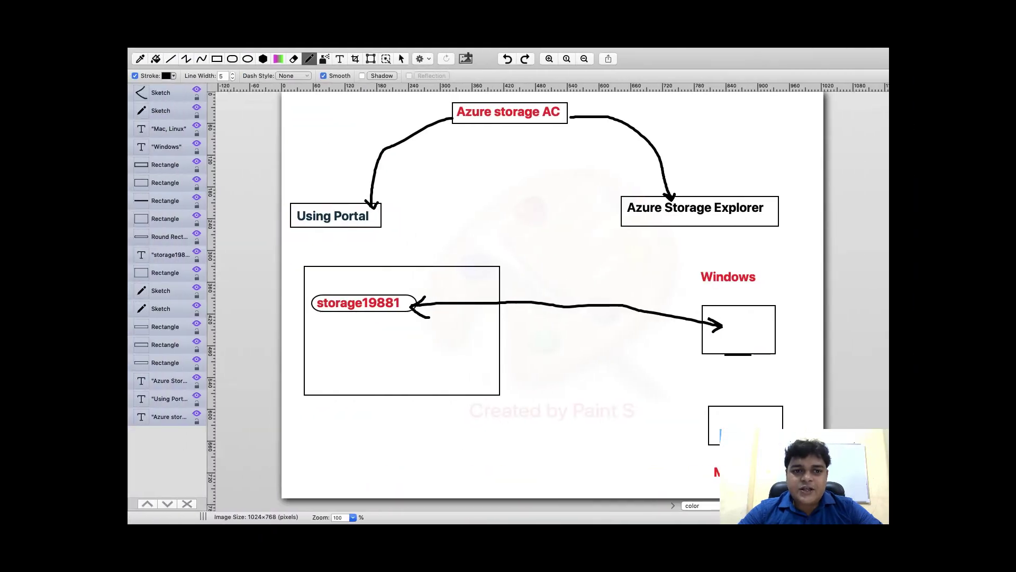
# Launch Microsoft Azure Storage Explorer from Spotlight by searching 'azure'
pyautogui.press('super+space')
pyautogui.write('azure')
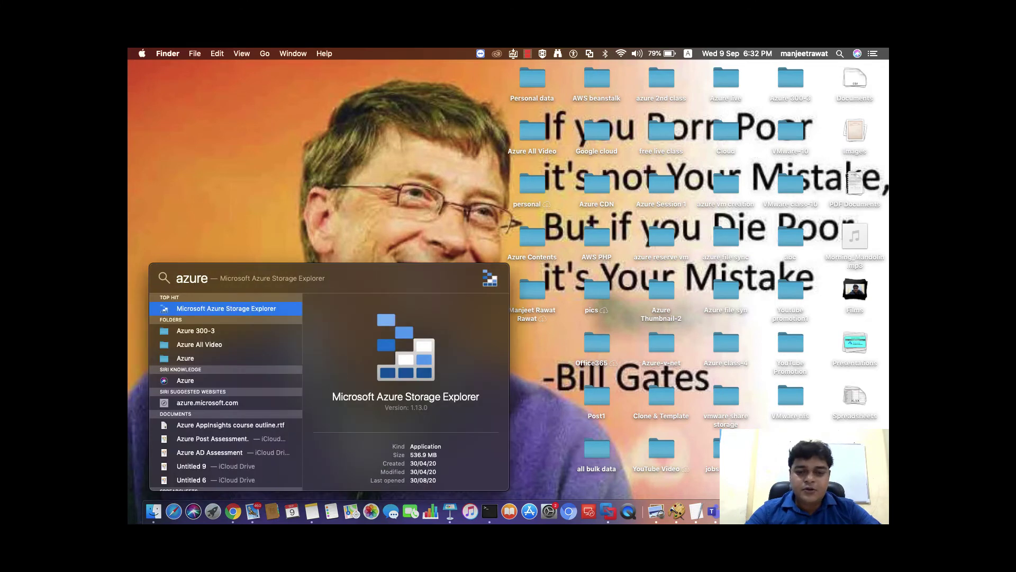
pyautogui.press('Return')
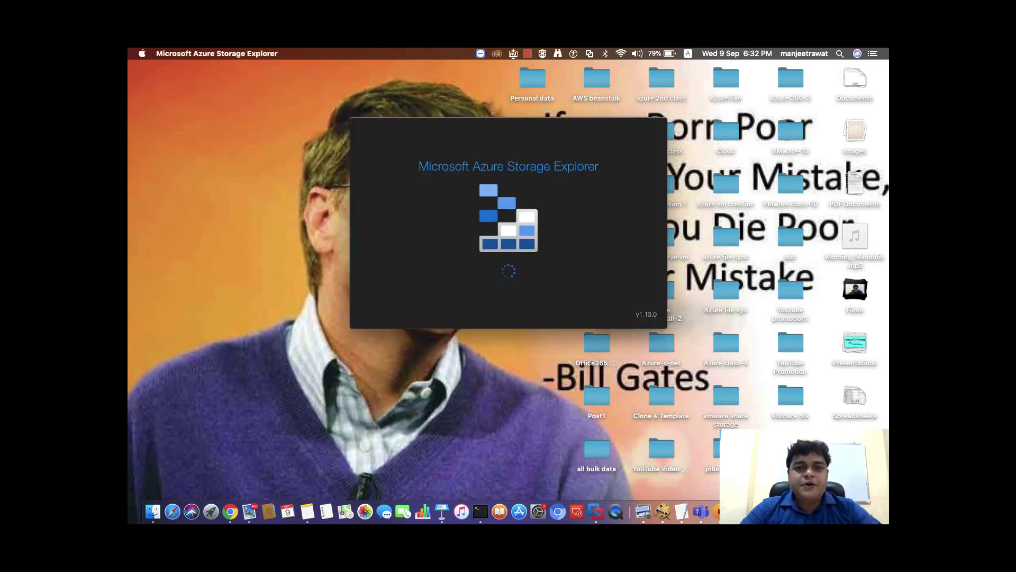
# Close the Storage Explorer download tab in Chrome, leaving the portal's Storage accounts list
pyautogui.hotkey('ctrl', 'Right')
pyautogui.hotkey('ctrl', 'Right')
pyautogui.hotkey('ctrl', 'Left')
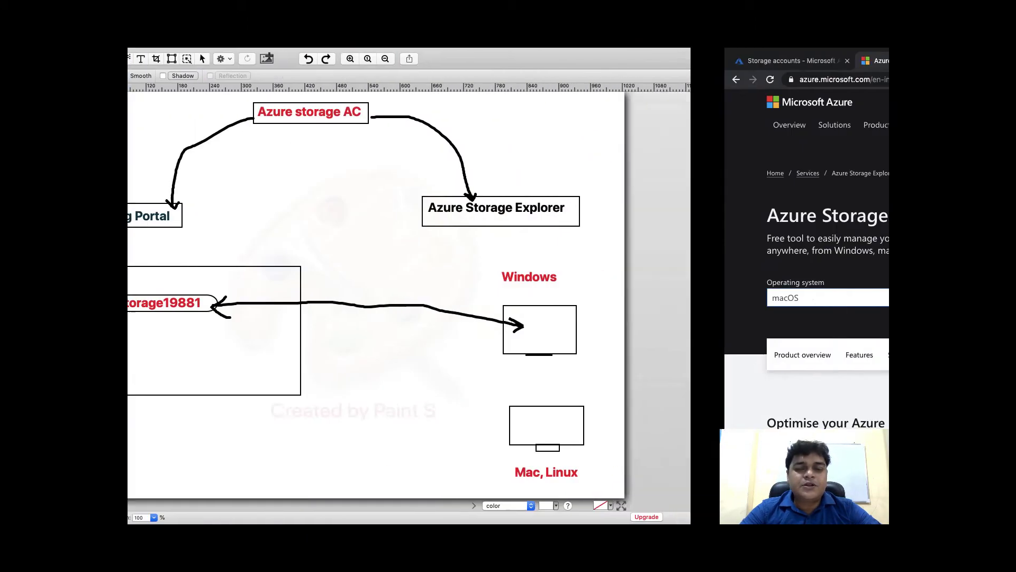
pyautogui.hotkey('ctrl', 'Right')
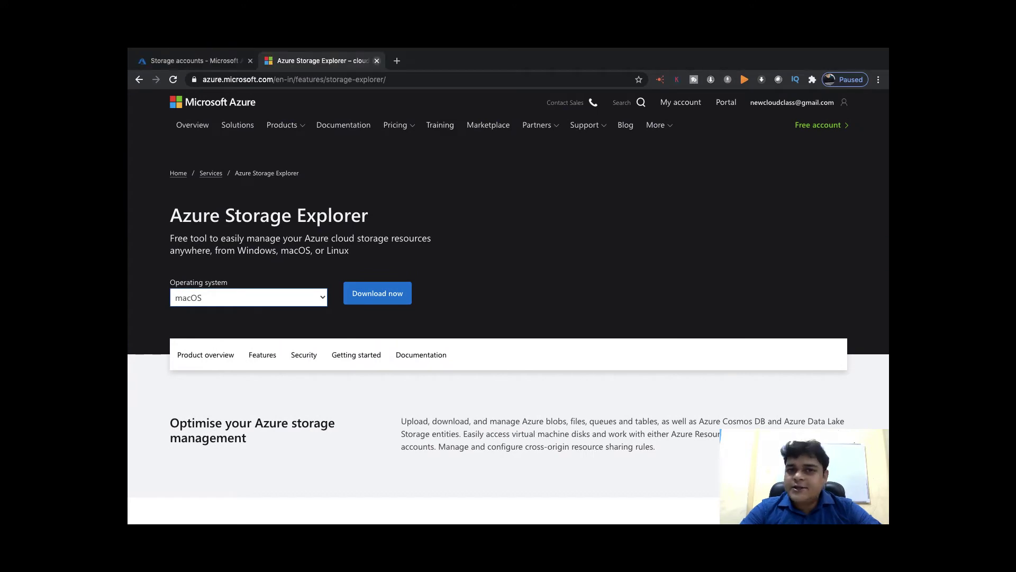
pyautogui.press('super+w')
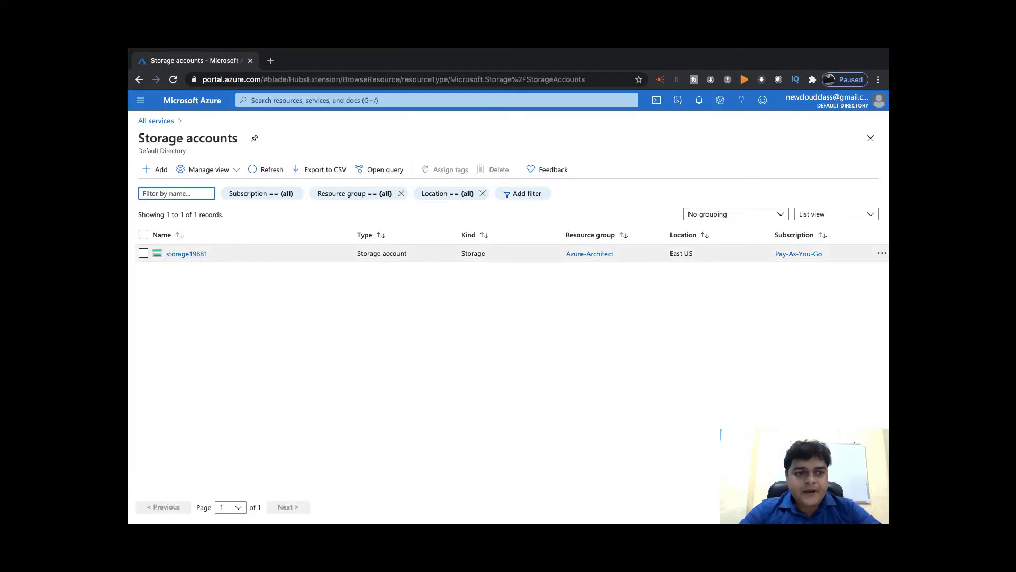
# View the storage19881 storage account overview in the Azure portal
pyautogui.click(186, 254)
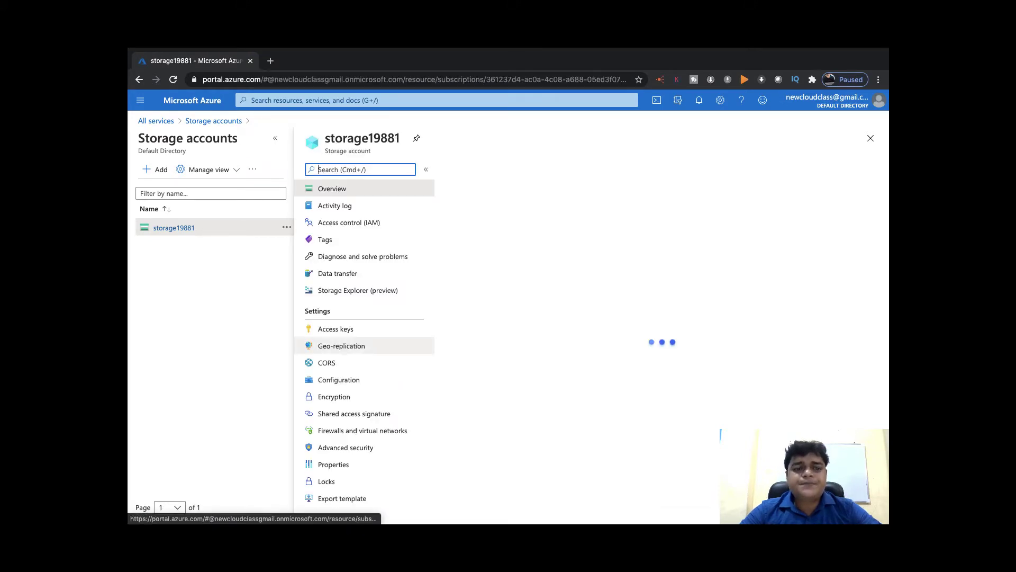
pyautogui.scroll(-3, 360, 193)
pyautogui.scroll(3, 360, 344)
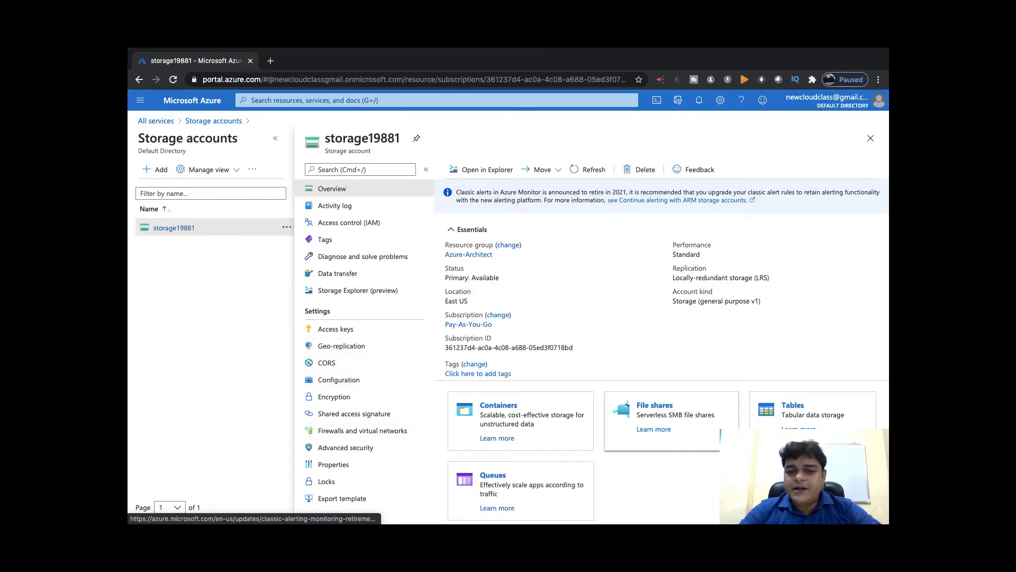
# Take Paint S out of full screen and minimize it
pyautogui.hotkey('ctrl', 'Left')
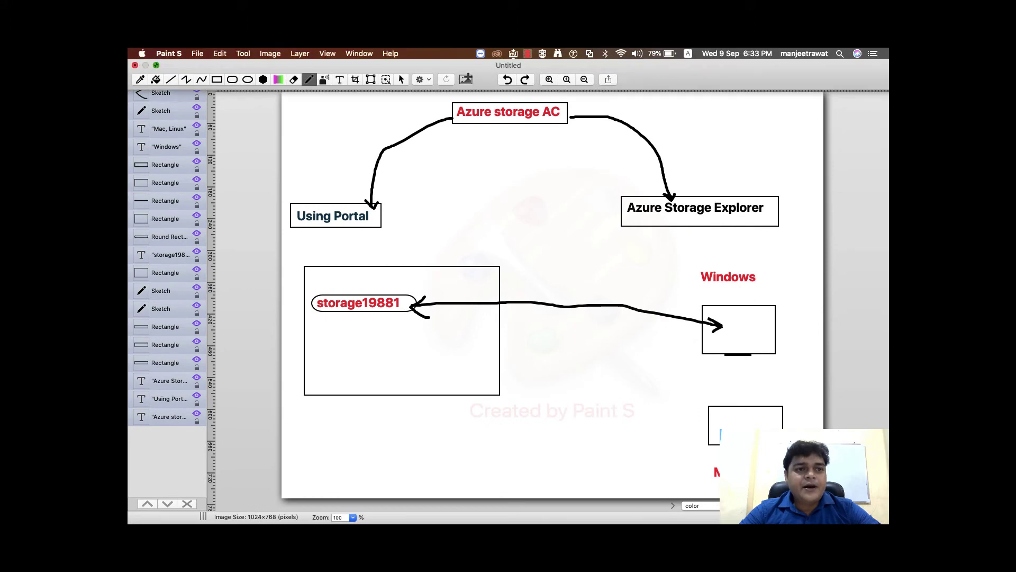
pyautogui.press('ctrl+super+f')
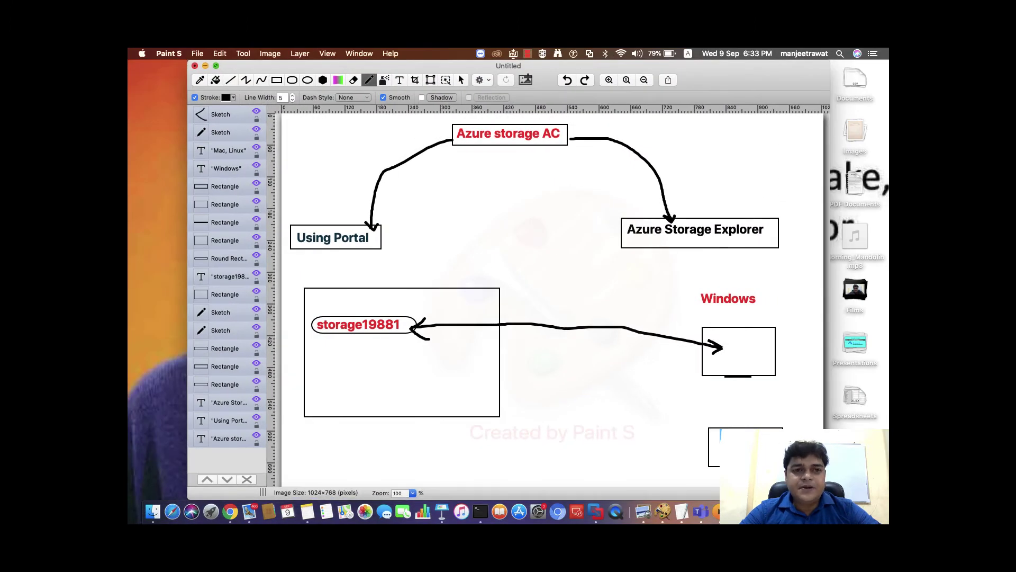
pyautogui.press('super+m')
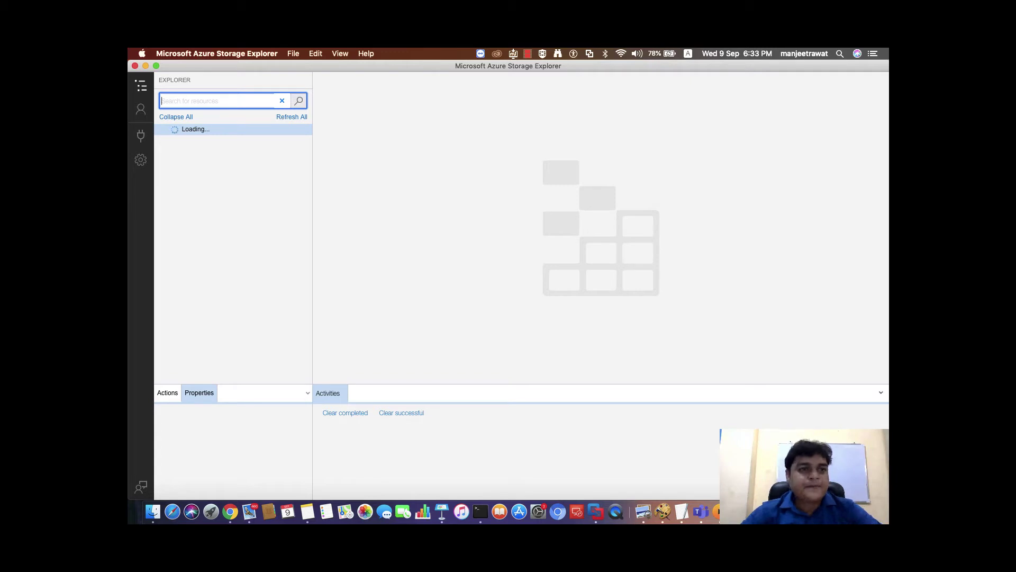
# Maximize Storage Explorer, dismiss the repeated child-resources errors, and cancel account settings
pyautogui.click(156, 66)
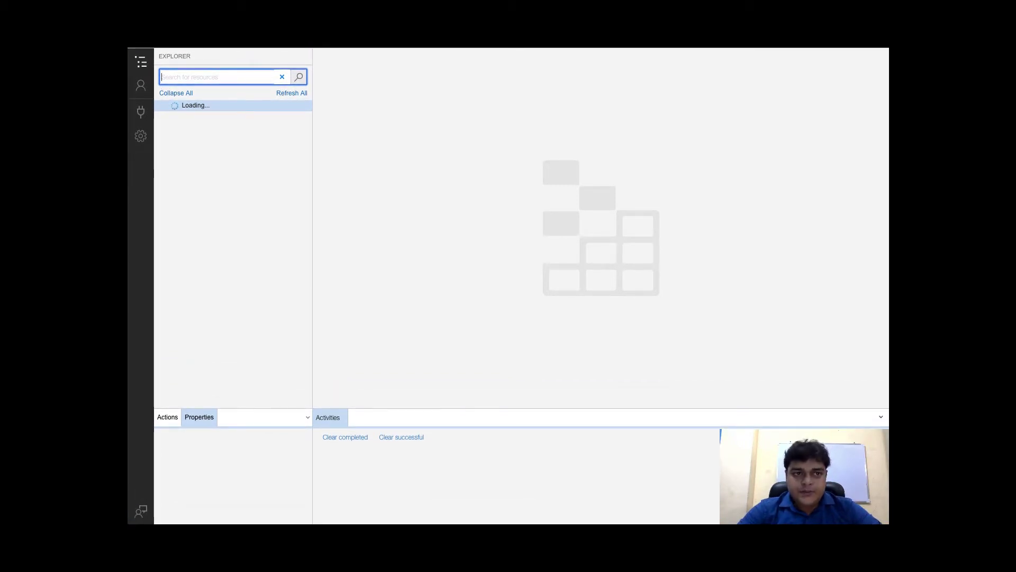
pyautogui.click(292, 93)
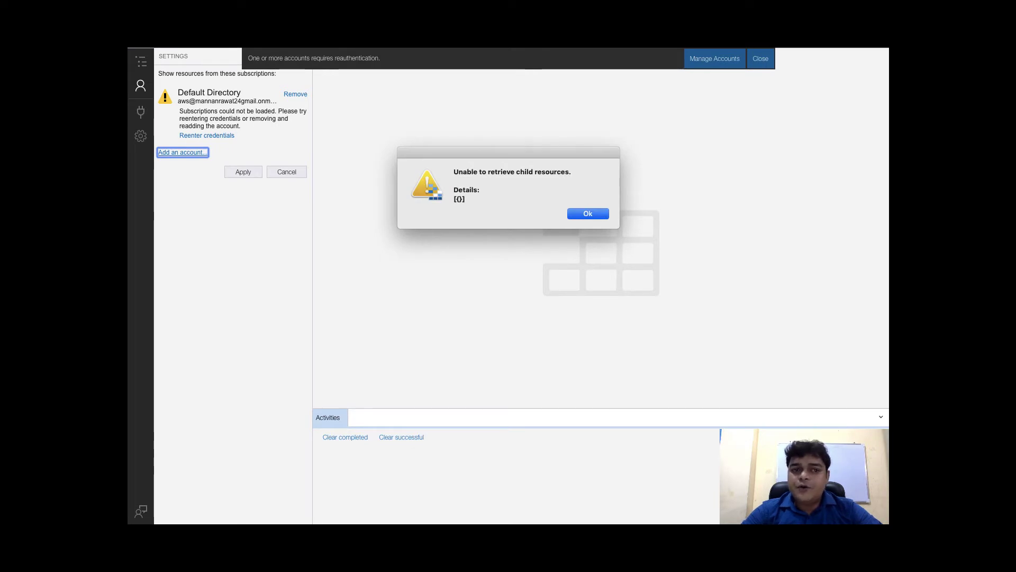
pyautogui.press('Return')
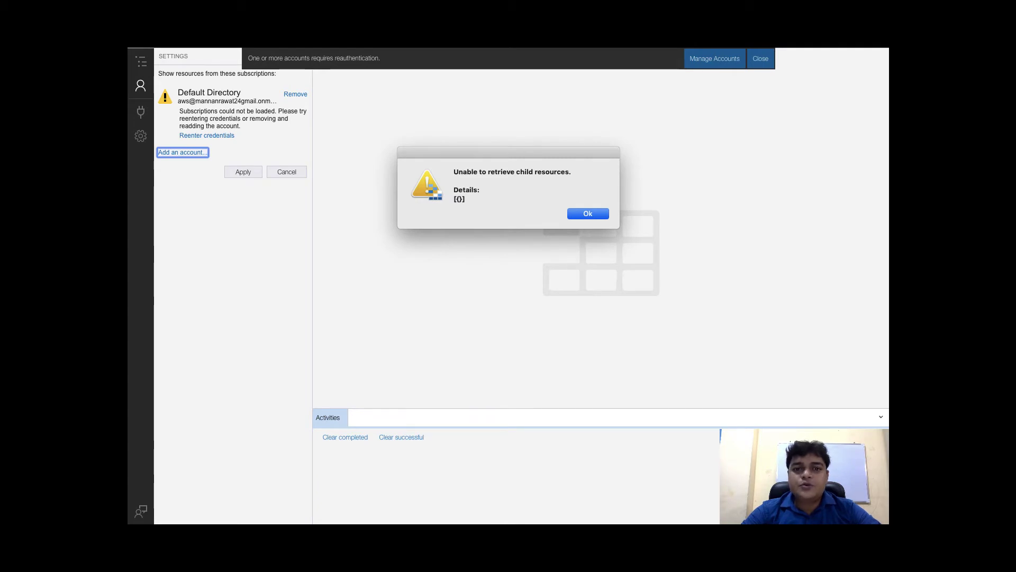
pyautogui.press('Return')
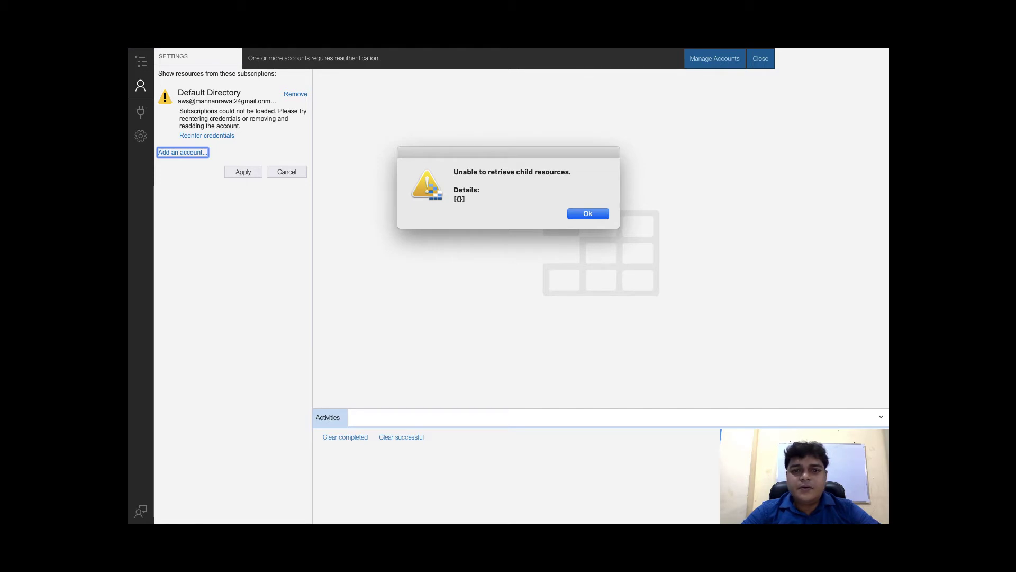
pyautogui.press('Return')
pyautogui.press('Return')
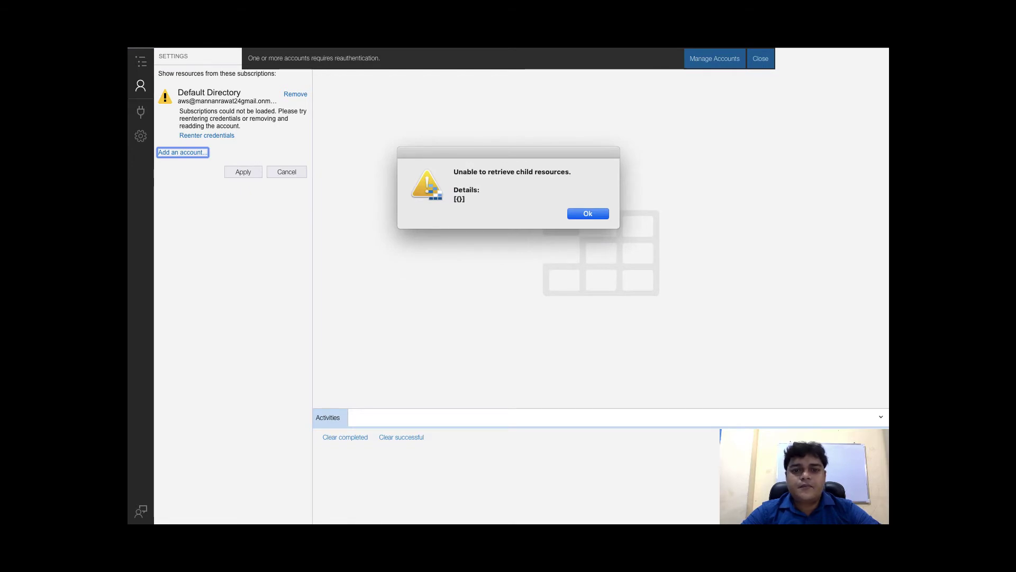
pyautogui.press('Return')
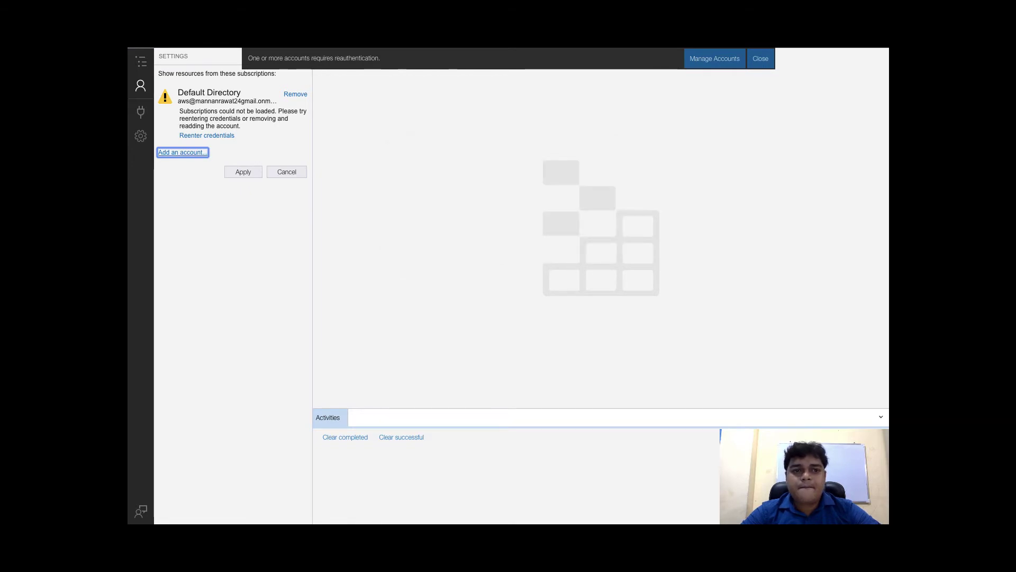
pyautogui.press('Tab')
pyautogui.press('Return')
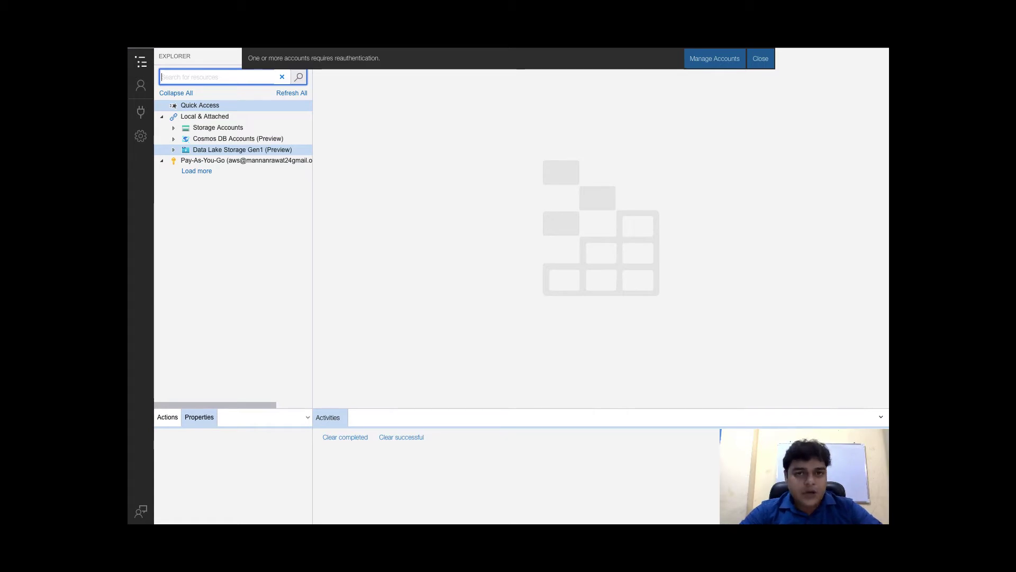
# Detach the Trainingstorage1988 connection from the expanded Storage Accounts list
pyautogui.click(214, 127)
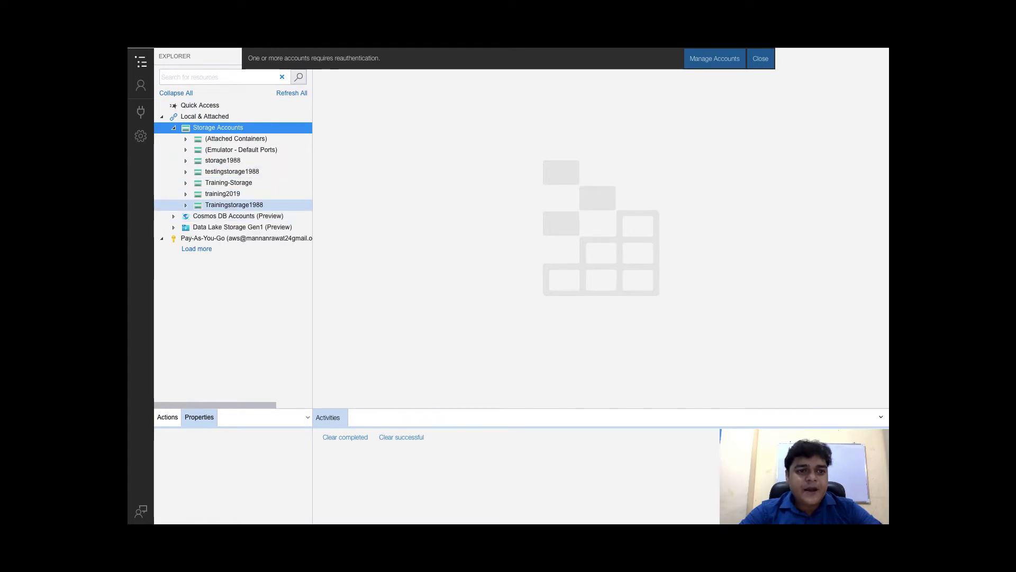
pyautogui.rightClick(234, 204)
pyautogui.press('Escape')
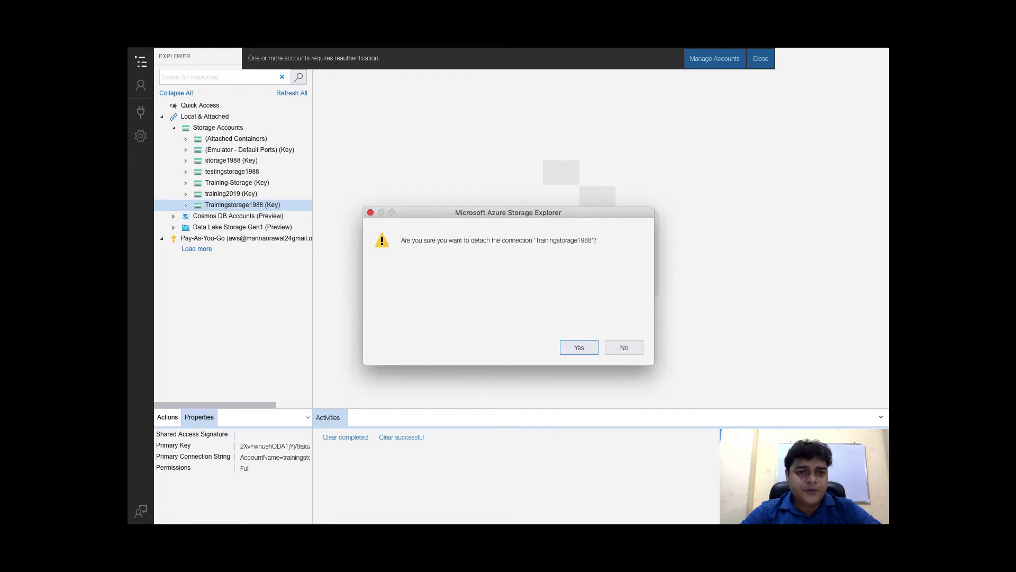
pyautogui.click(576, 346)
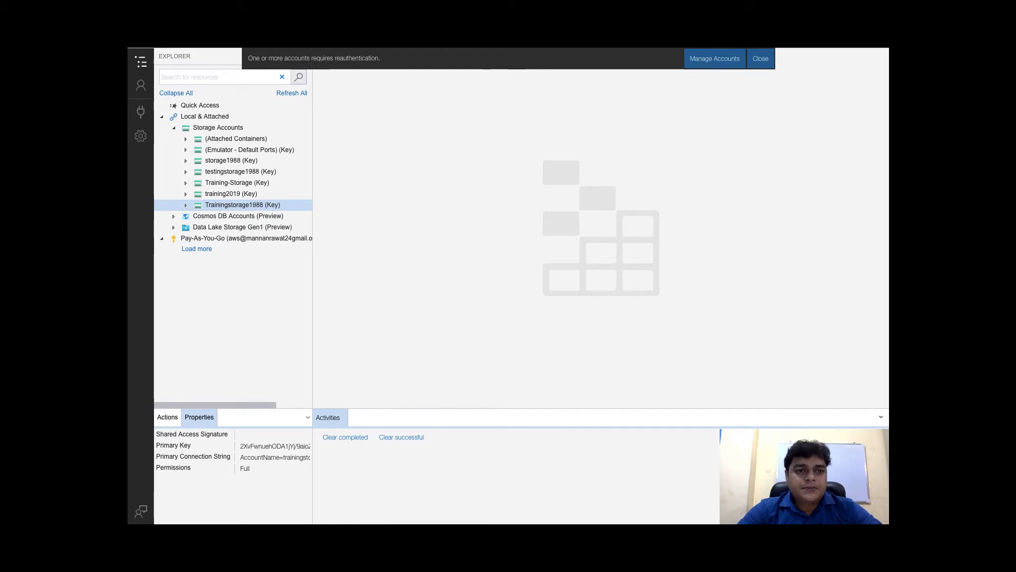
pyautogui.hotkey('ctrl', 'Right')
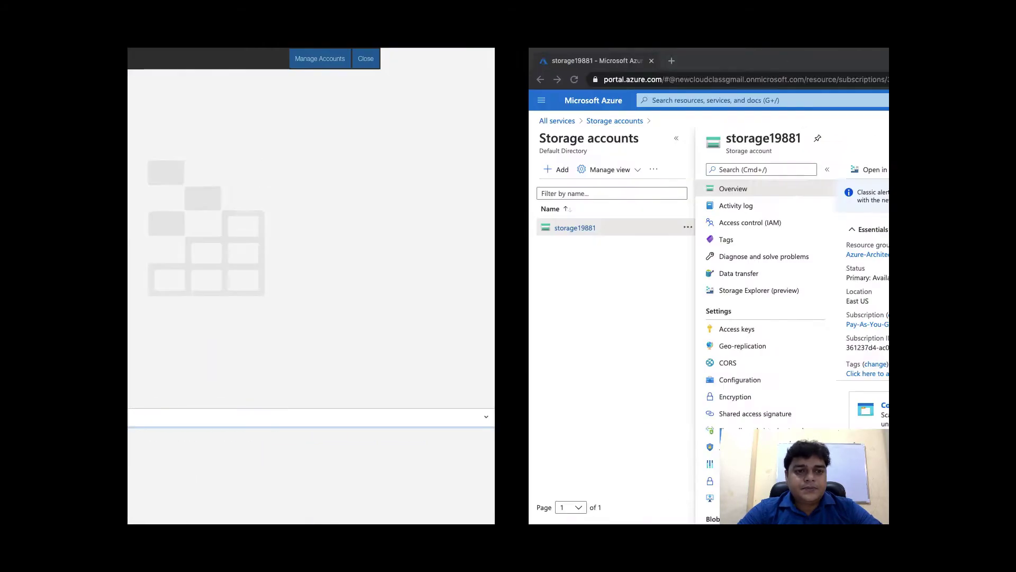
pyautogui.hotkey('ctrl', 'Left')
pyautogui.hotkey('ctrl', 'Left')
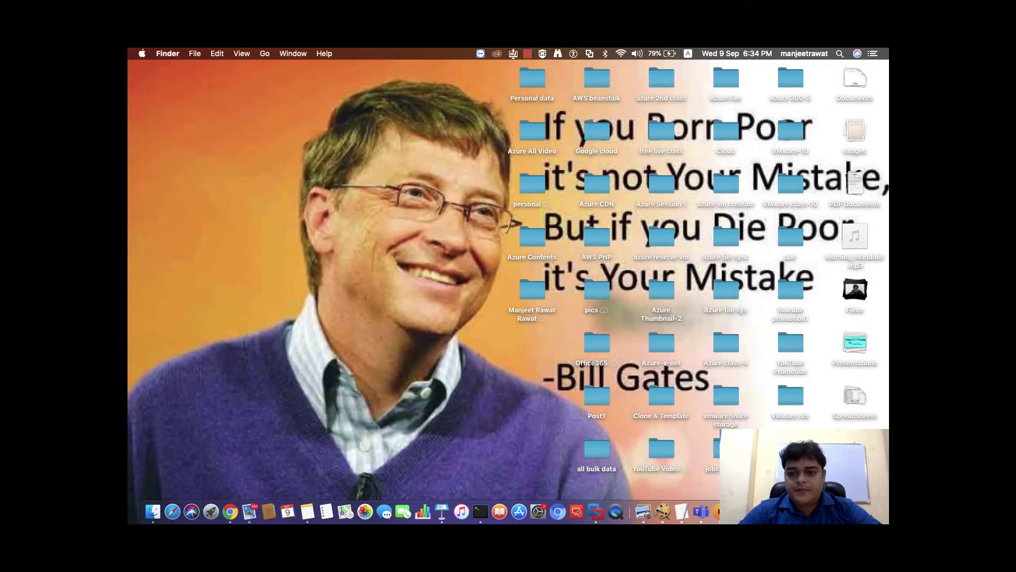
# Back in Storage Explorer, open the Connect to Azure Storage window from the sidebar
pyautogui.hotkey('ctrl', 'Right')
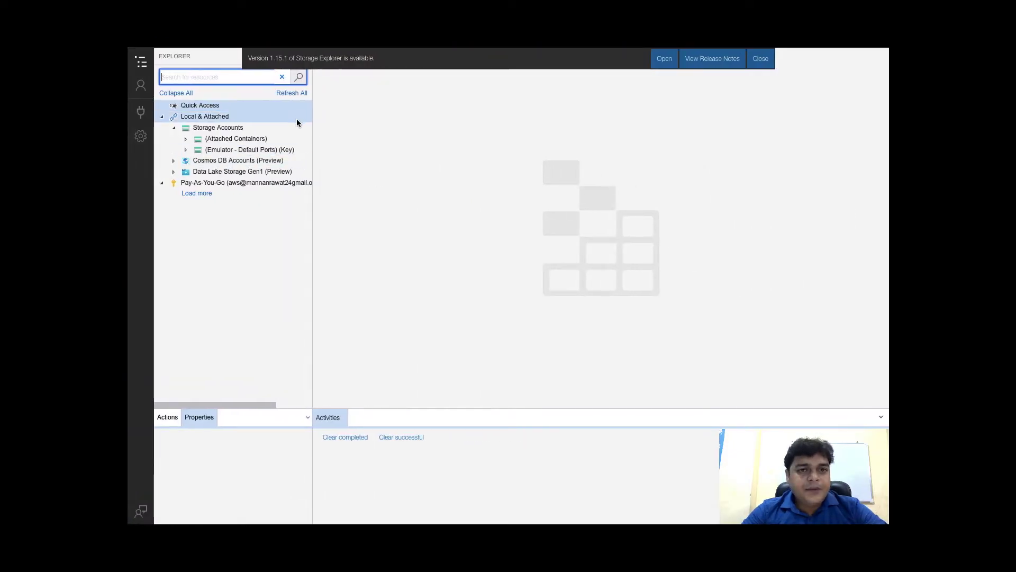
pyautogui.press('XF86AudioRaiseVolume')
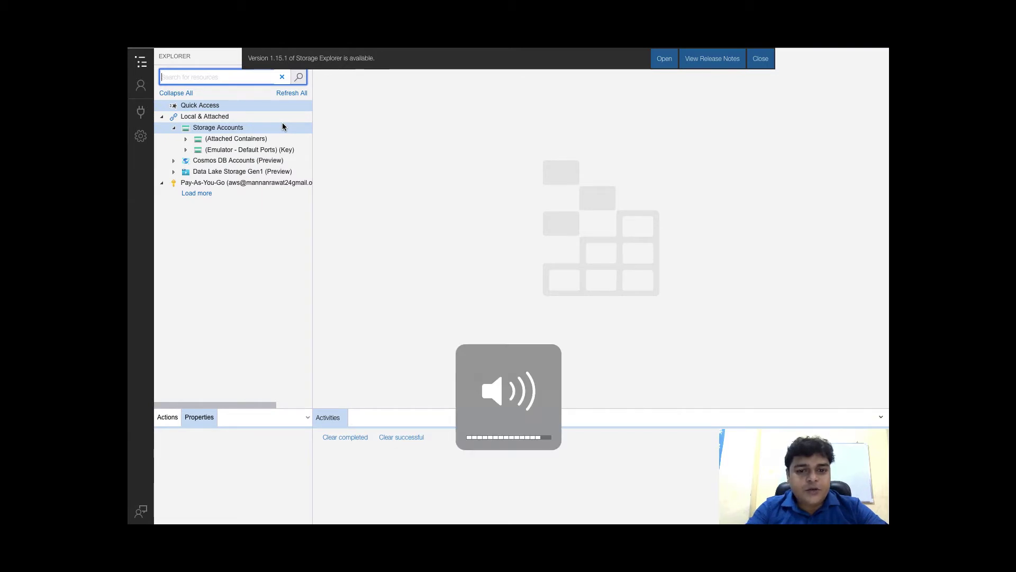
pyautogui.press('XF86AudioLowerVolume')
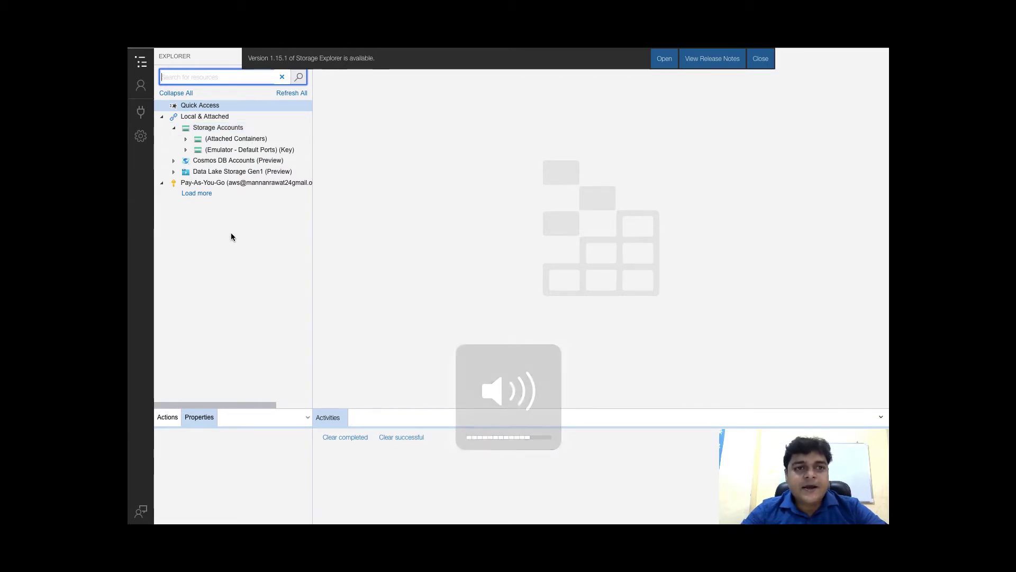
pyautogui.hotkey('ctrl', 'Right')
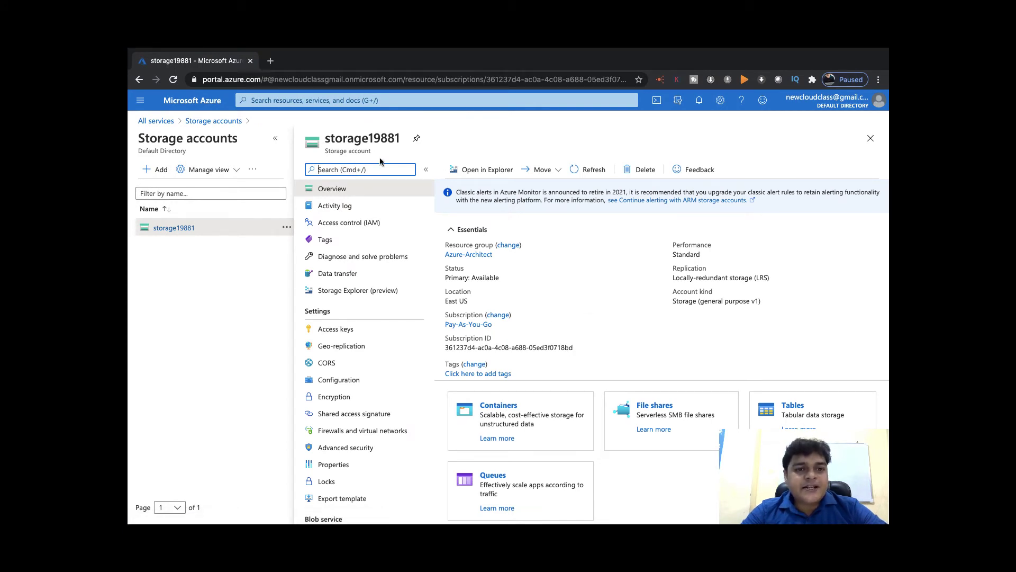
pyautogui.hotkey('ctrl', 'Left')
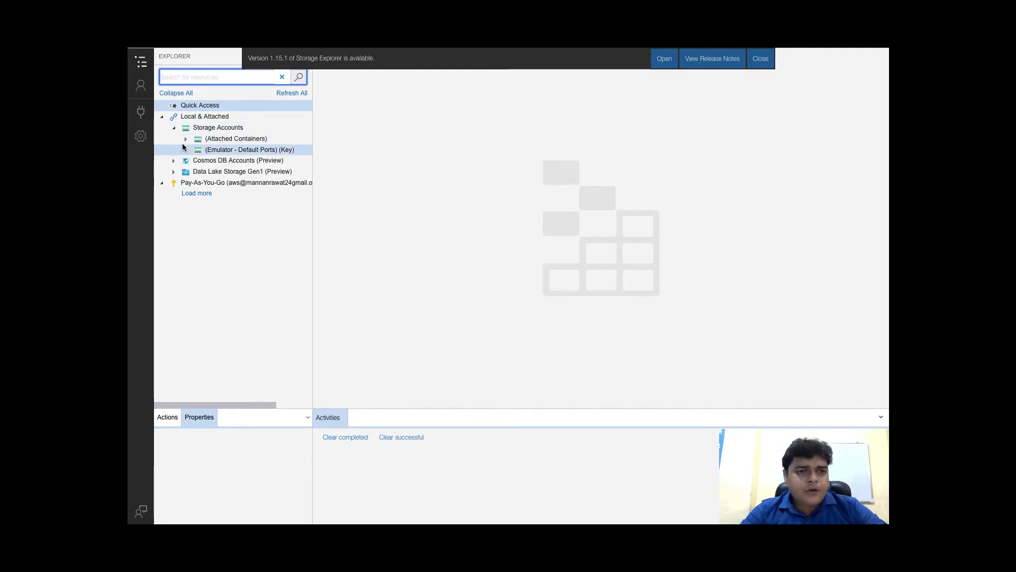
pyautogui.click(141, 111)
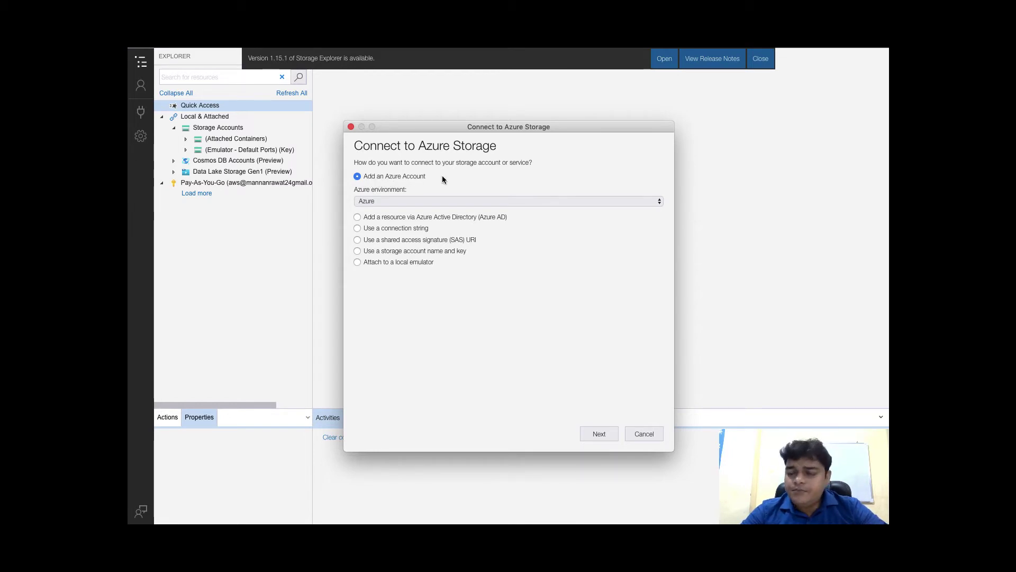
pyautogui.click(601, 433)
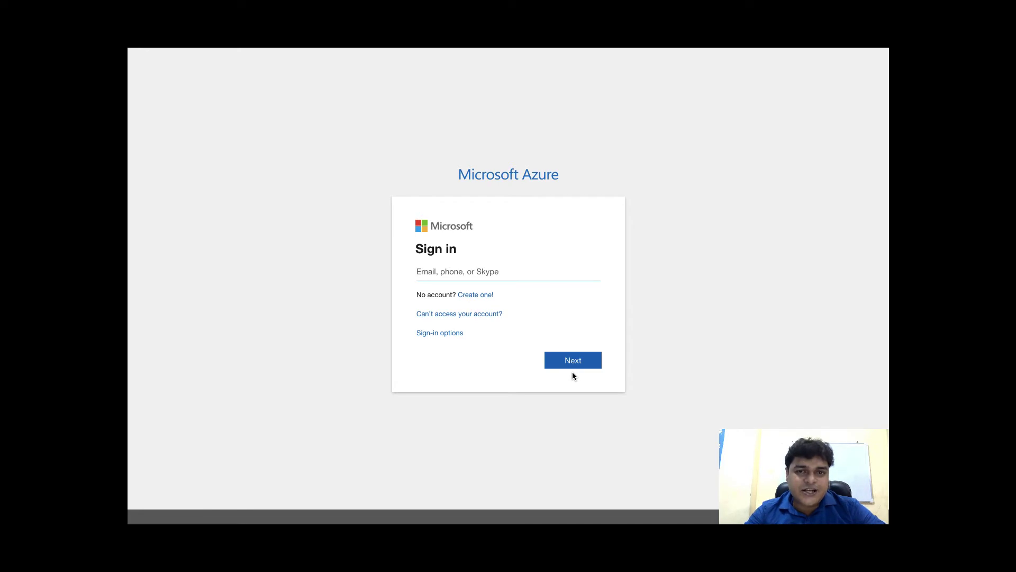
pyautogui.click(480, 271)
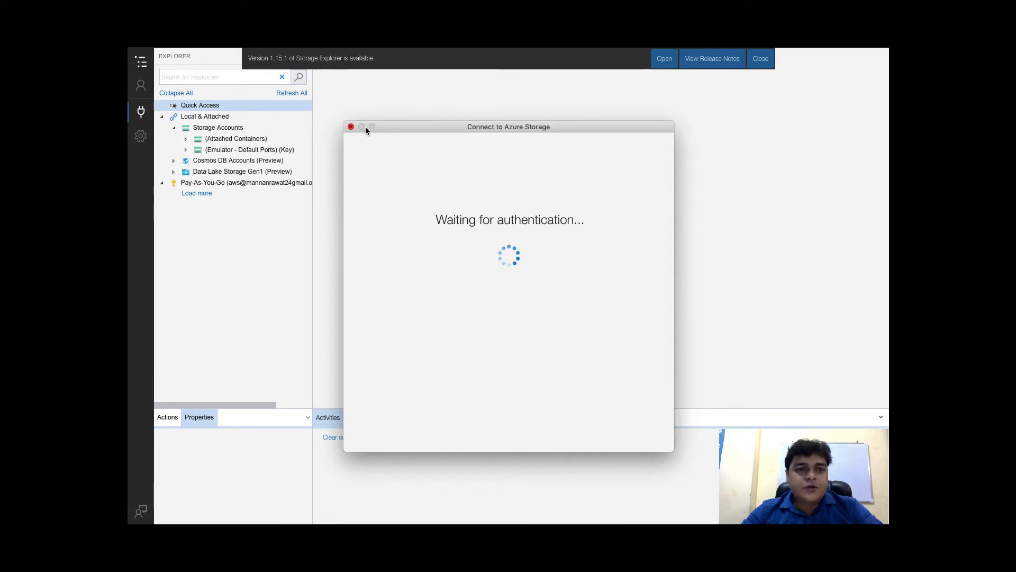
pyautogui.click(350, 127)
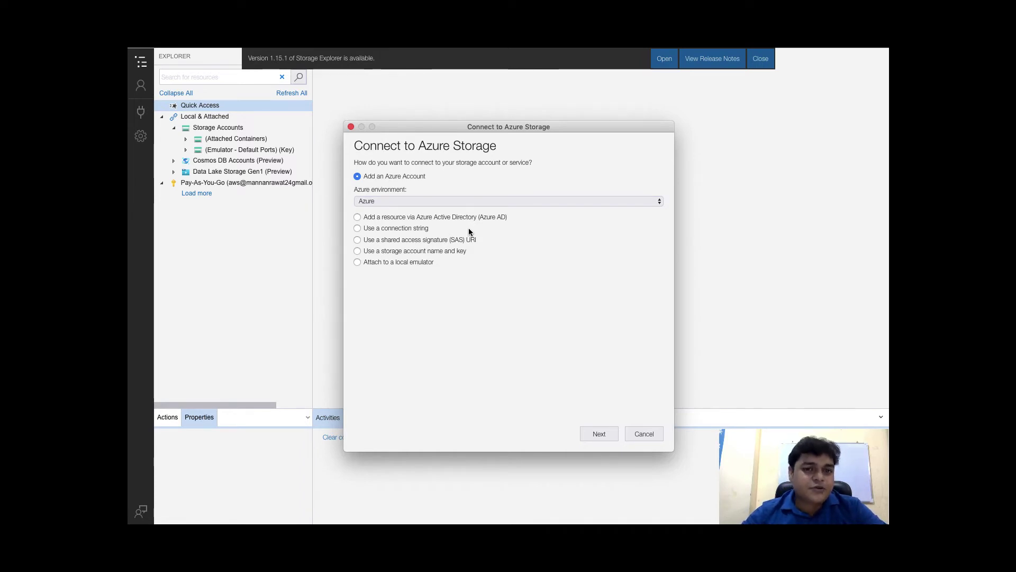
# Choose 'Use a connection string' and continue to the empty Attach with Connection String form
pyautogui.click(358, 228)
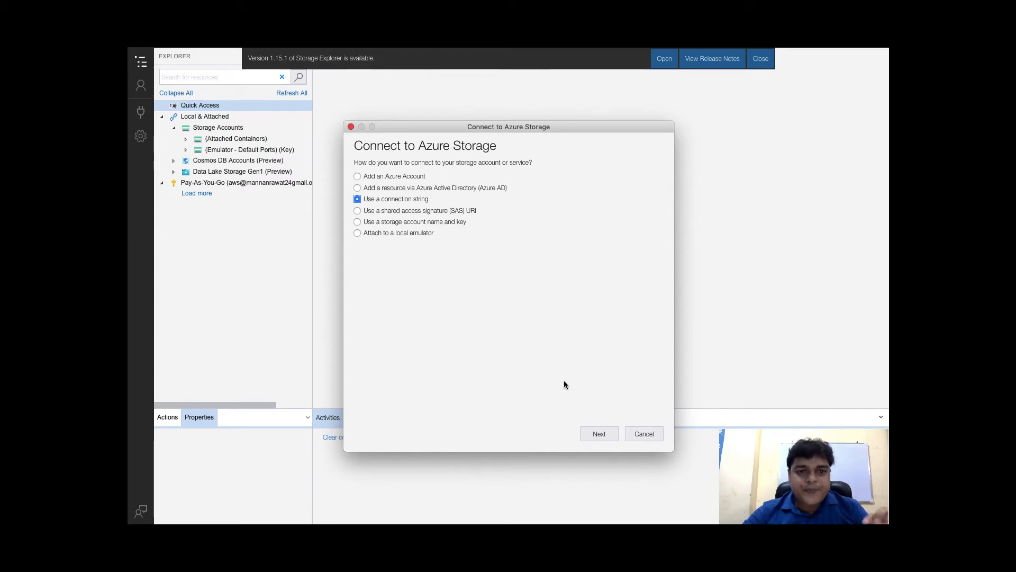
pyautogui.click(598, 434)
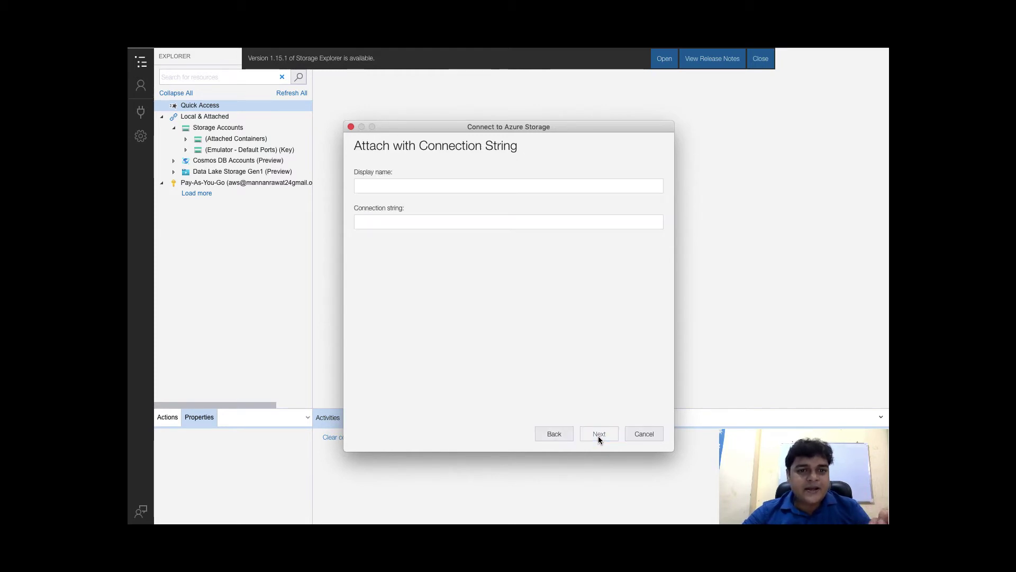
pyautogui.click(413, 186)
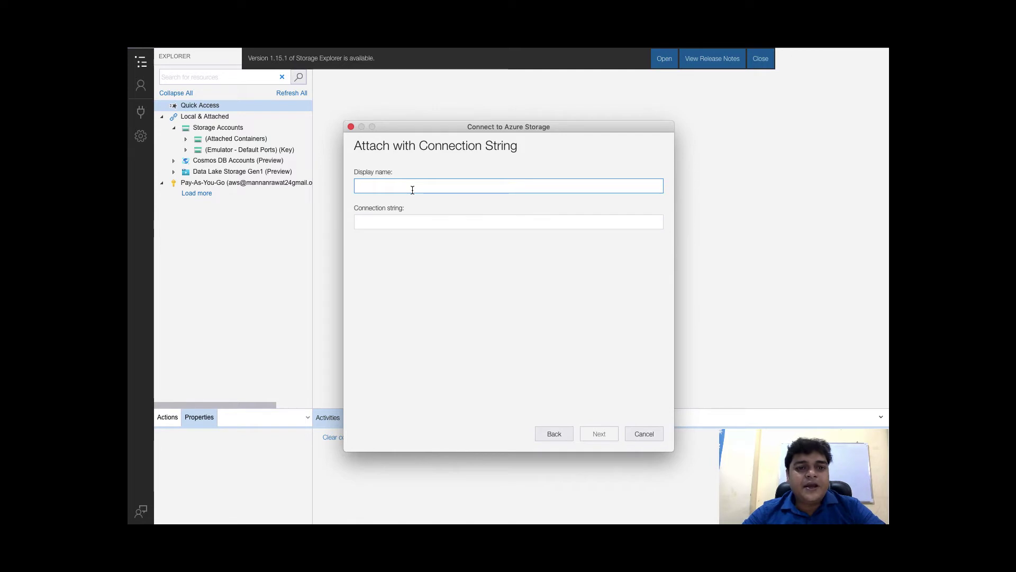
pyautogui.click(407, 221)
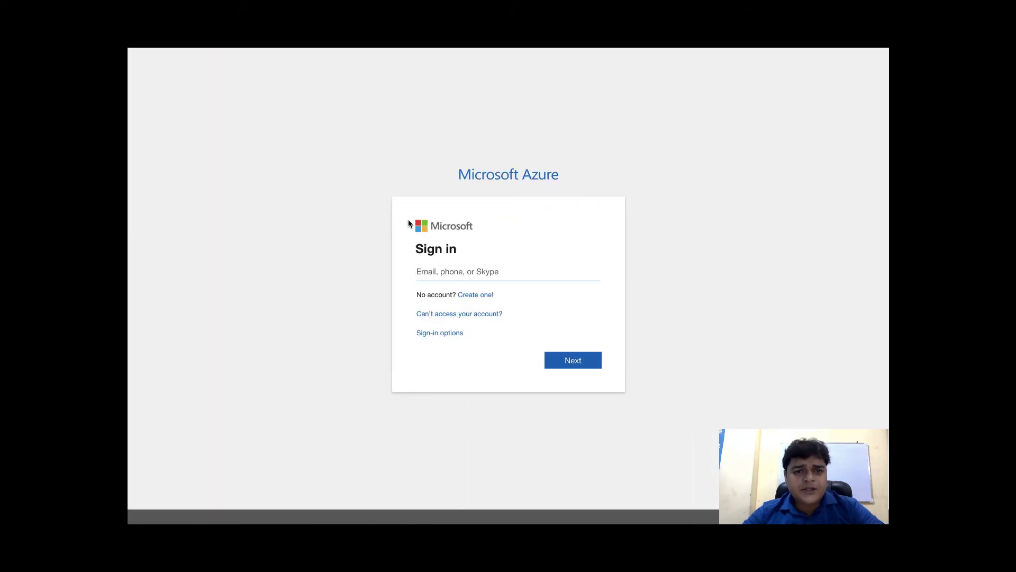
# Close the leftover sign-in window and open storage19881's Shared access signature settings
pyautogui.click(133, 62)
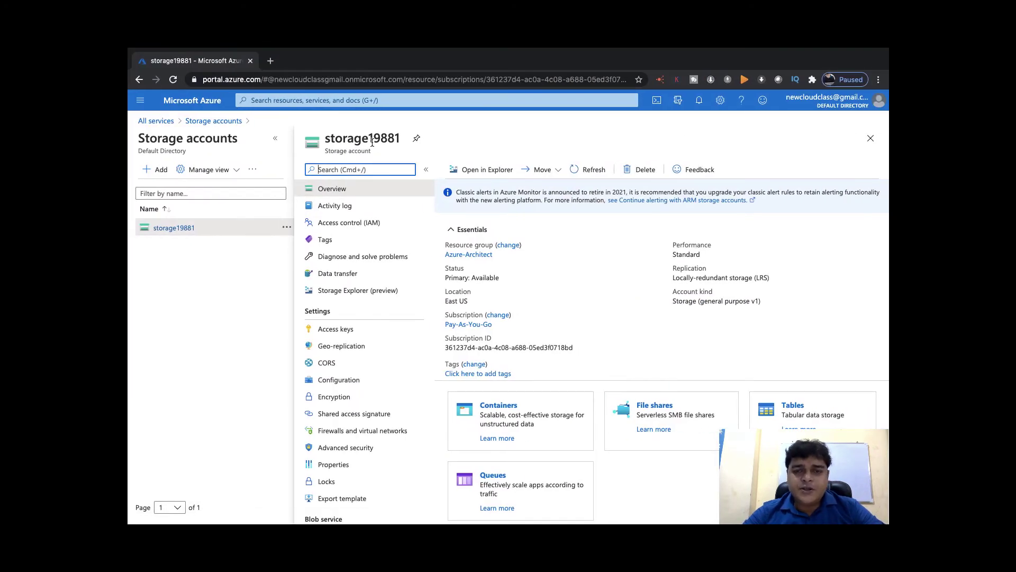
pyautogui.scroll(-3, 370, 370)
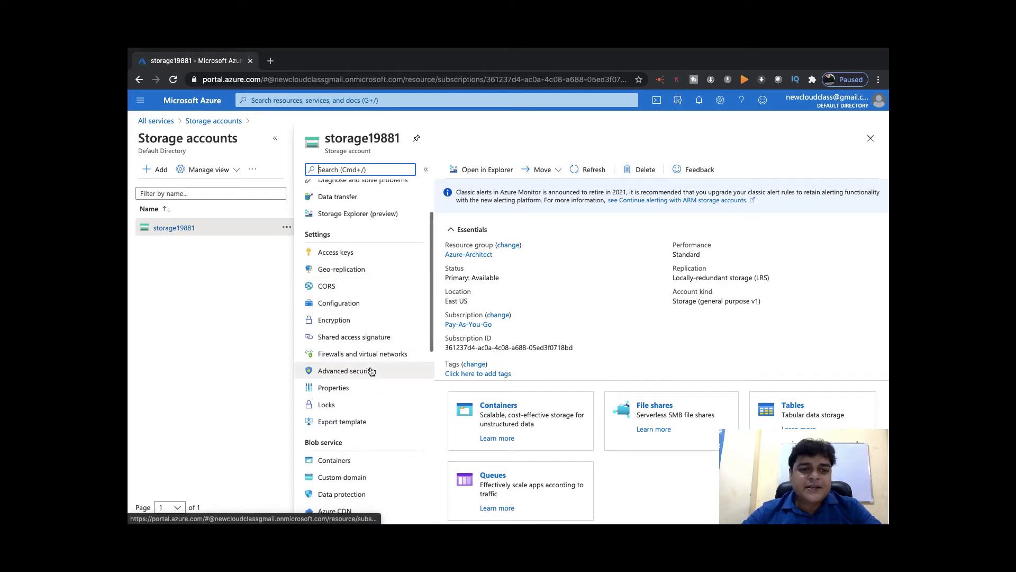
pyautogui.click(343, 341)
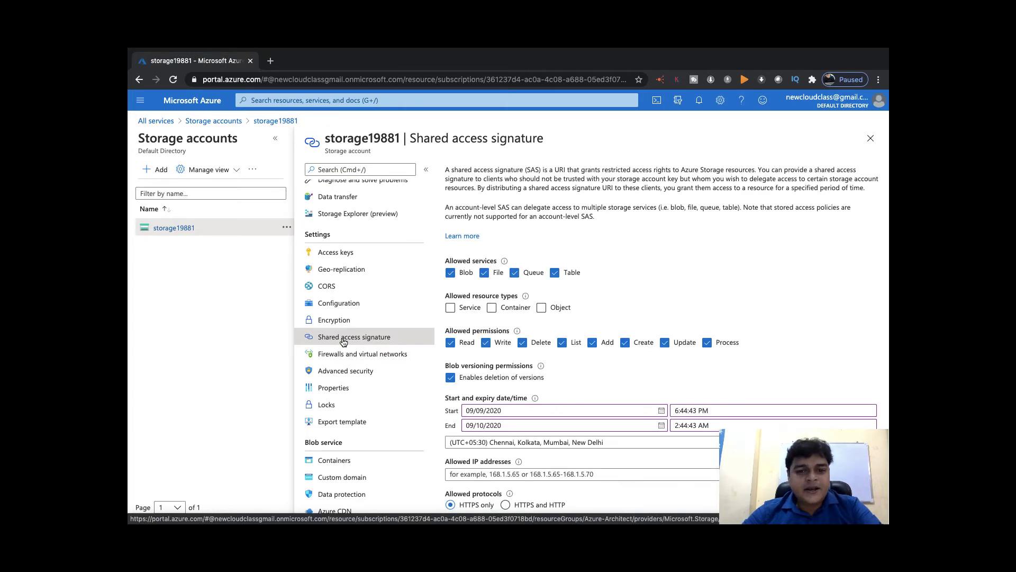
pyautogui.scroll(-2, 544, 453)
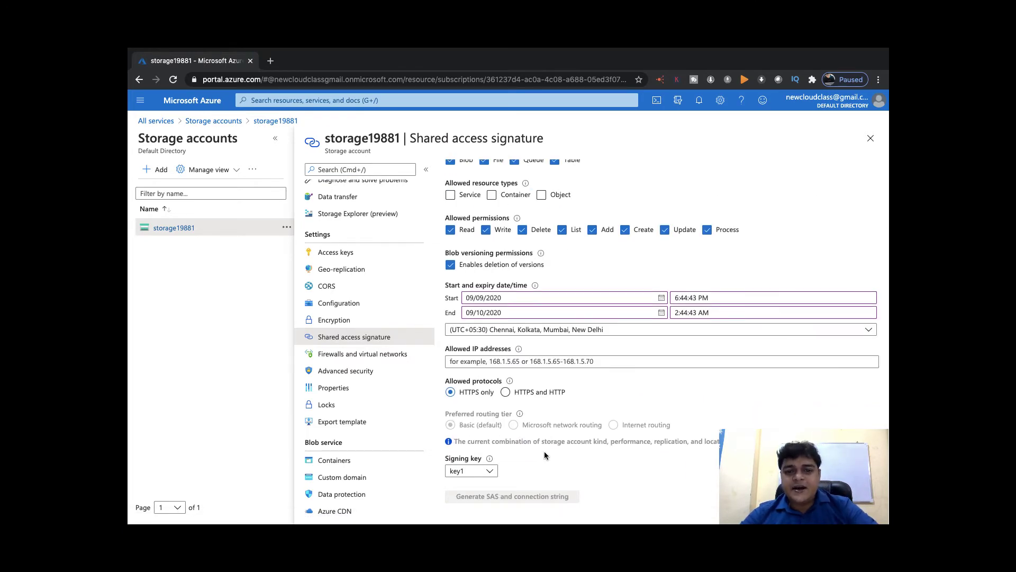
pyautogui.scroll(3, 545, 454)
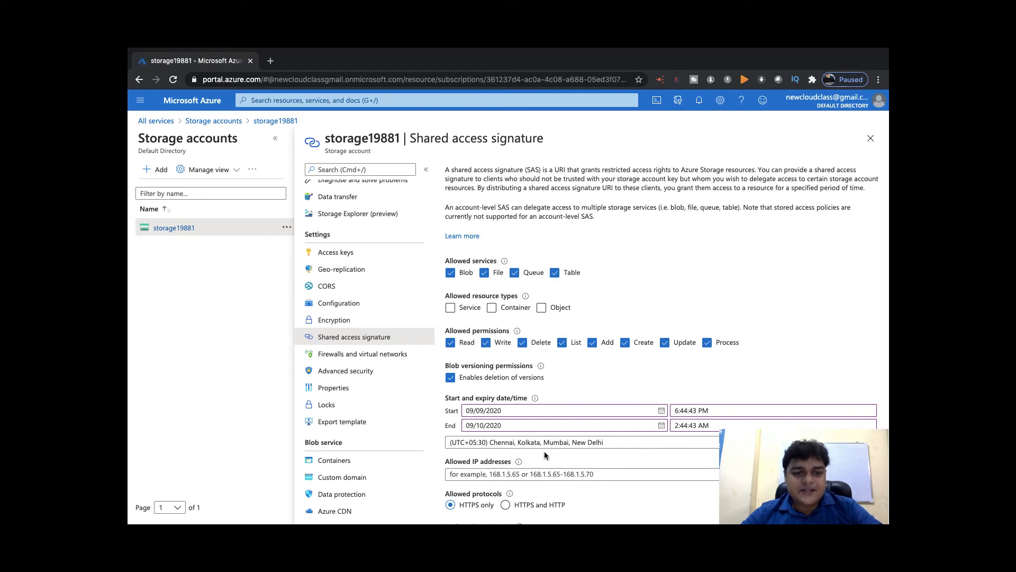
pyautogui.scroll(-3, 544, 451)
# Show storage19881's access keys and copy the key1 connection string
pyautogui.click(338, 253)
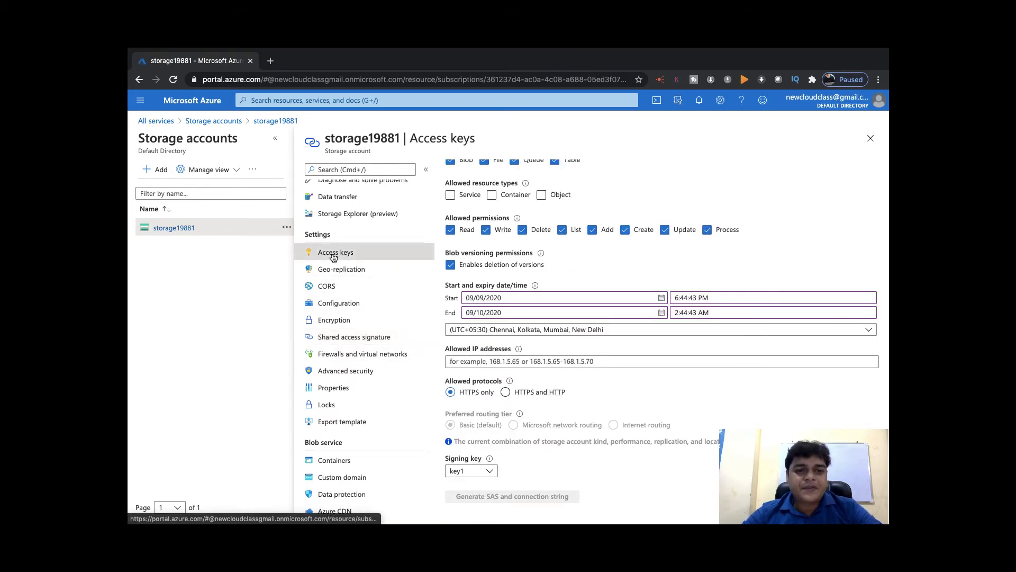
pyautogui.click(479, 266)
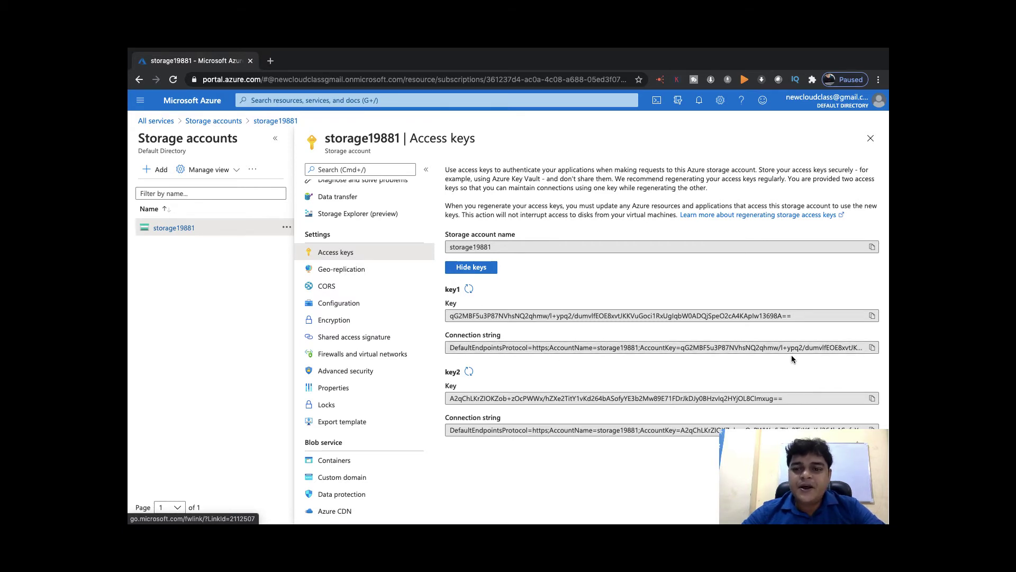
pyautogui.click(872, 347)
pyautogui.hotkey('ctrl', 'Left')
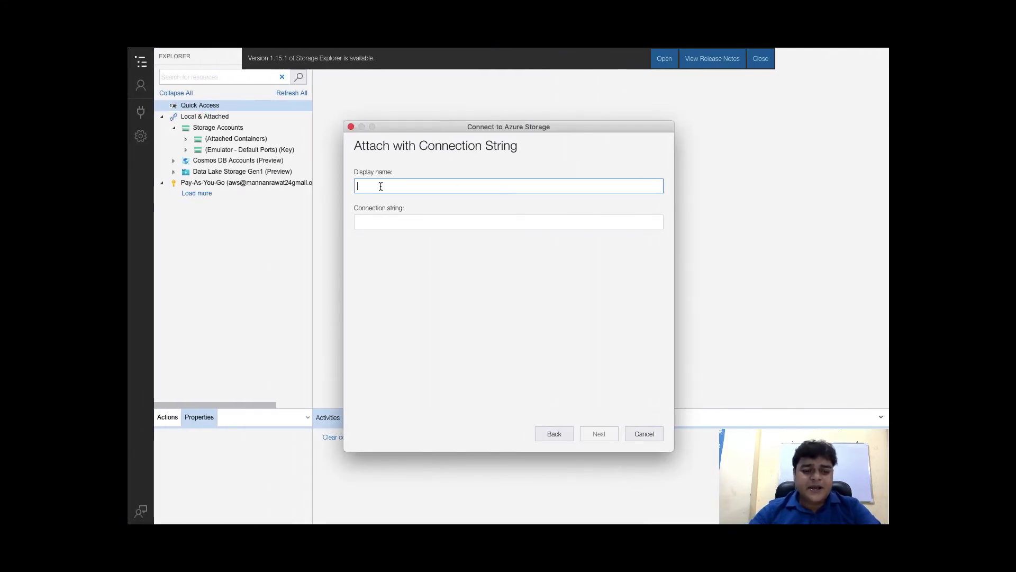
# Attach the storage account with display name 'azurestorage' using the pasted connection string, then connect
pyautogui.write('azures')
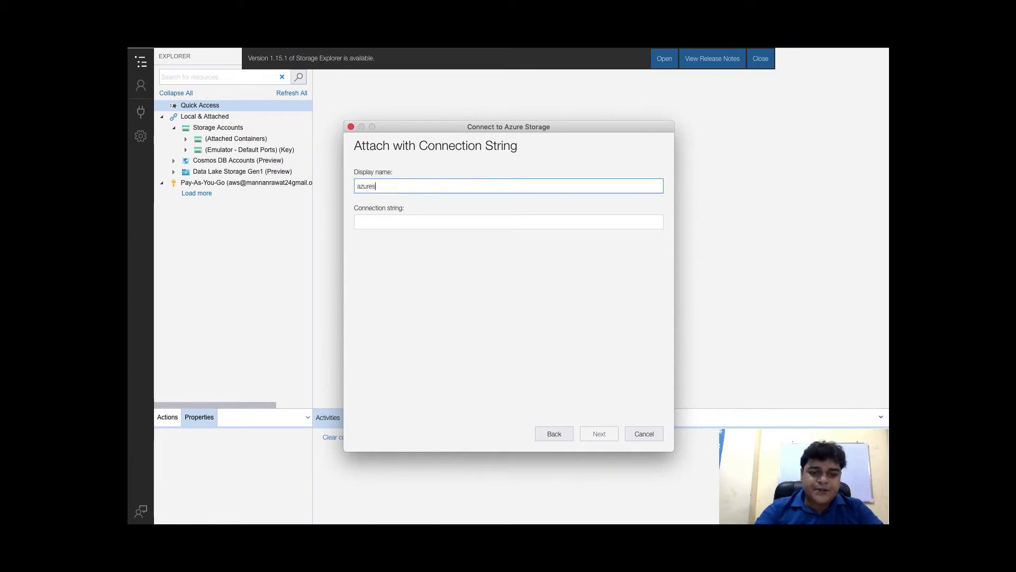
pyautogui.write('torage')
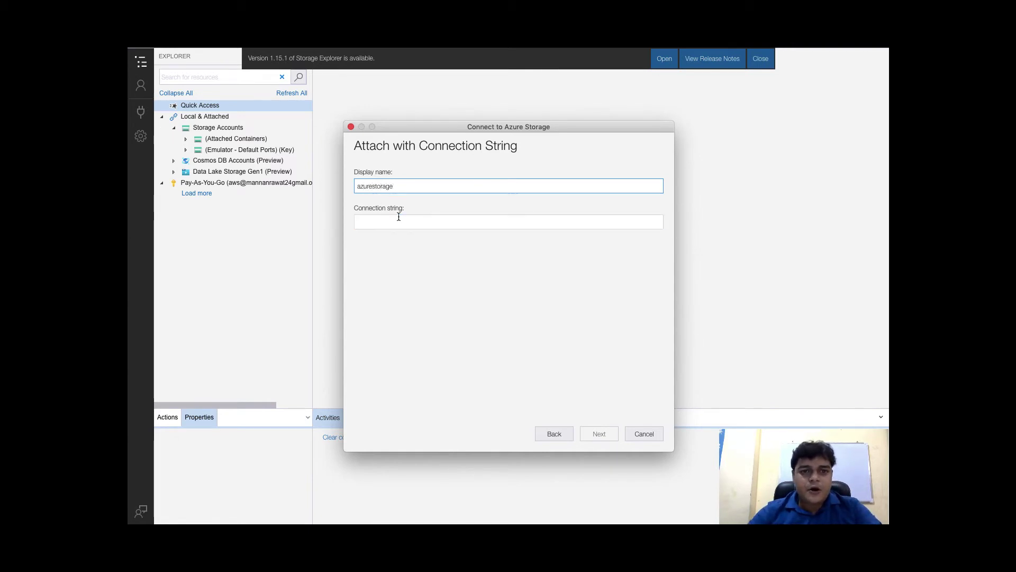
pyautogui.click(398, 216)
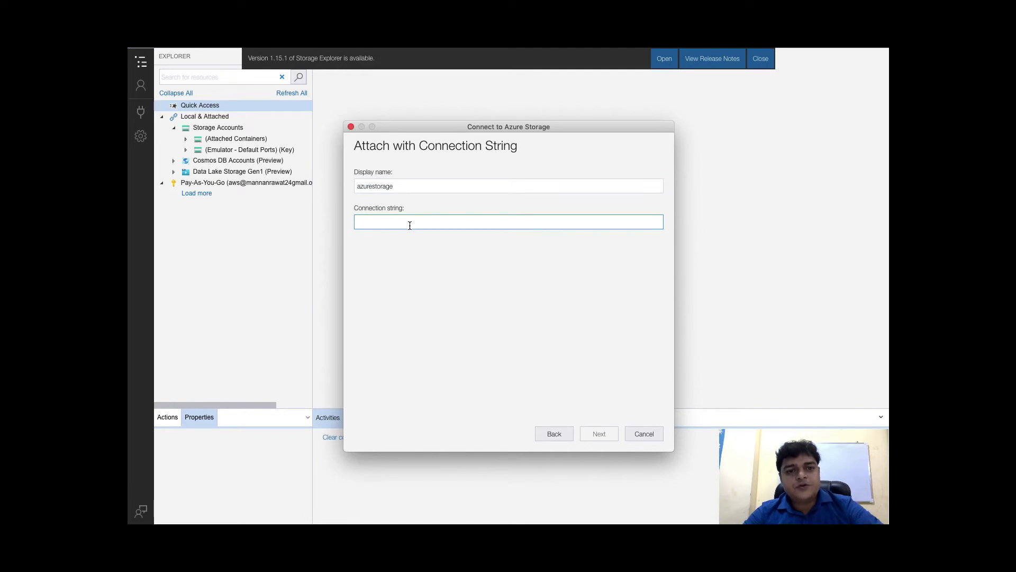
pyautogui.press('super+v')
pyautogui.doubleClick(410, 224)
pyautogui.click(433, 274)
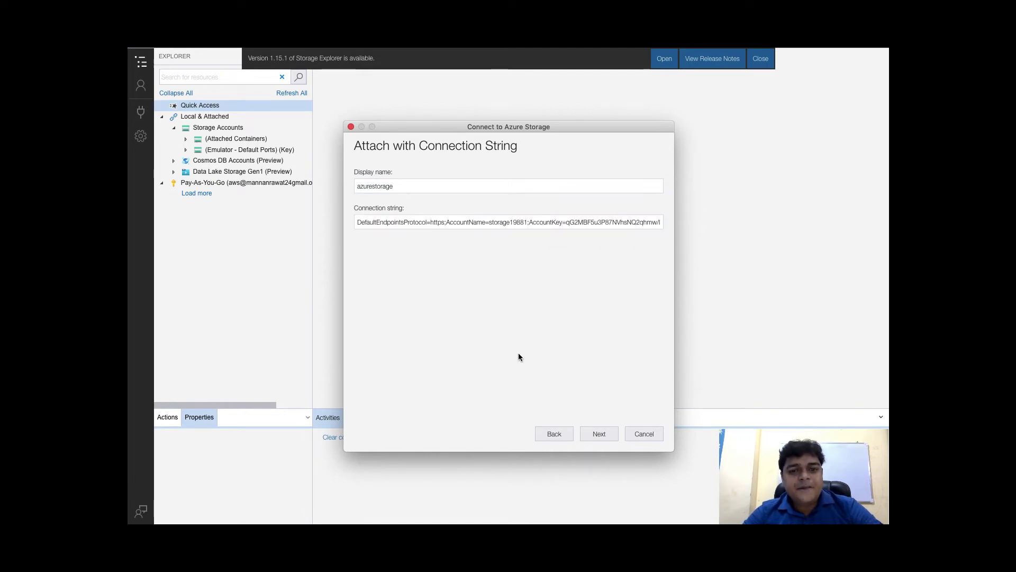
pyautogui.click(601, 434)
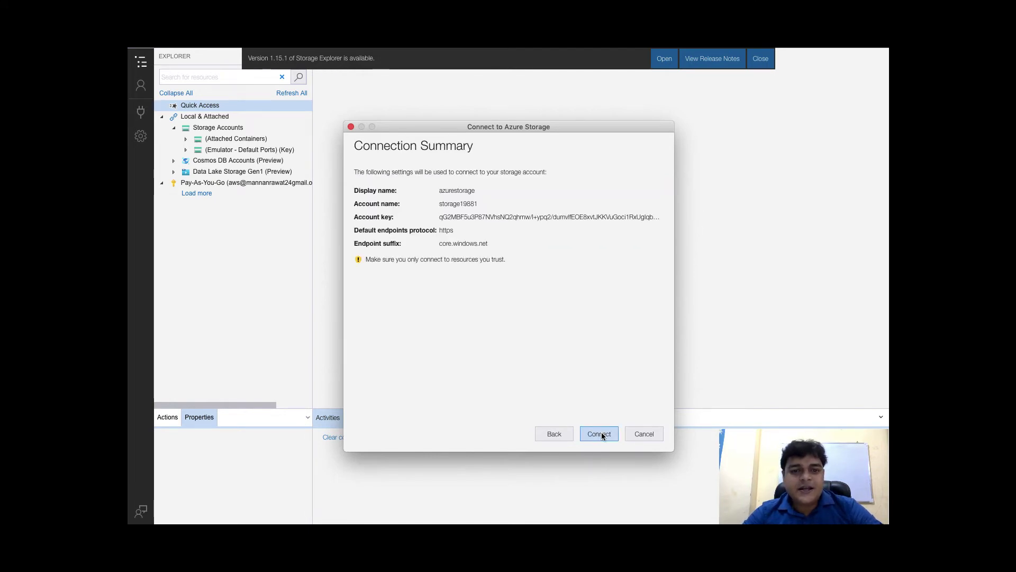
pyautogui.click(600, 433)
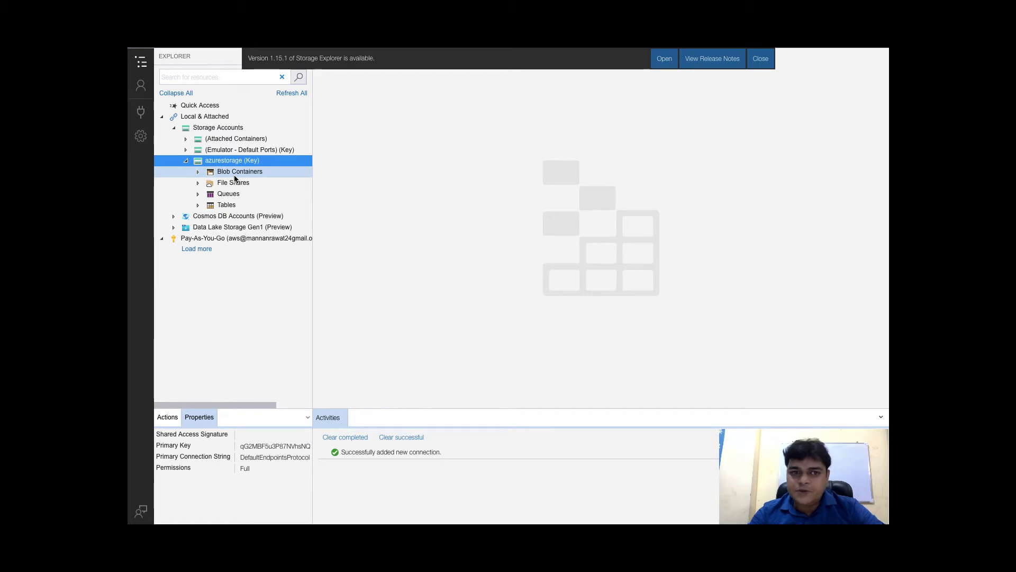
# Expand azurestorage's Blob Containers and open the demo container
pyautogui.click(224, 172)
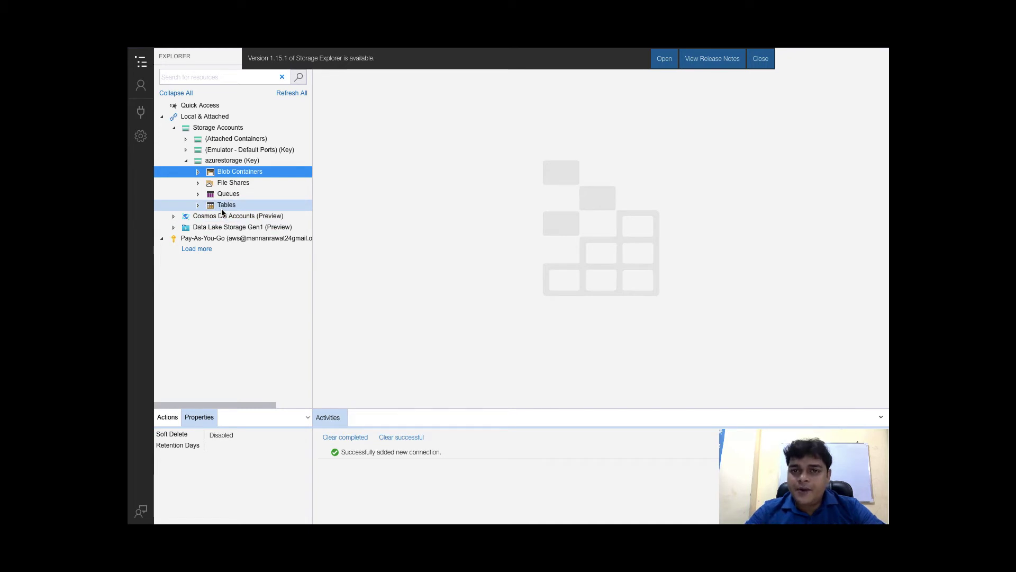
pyautogui.click(199, 173)
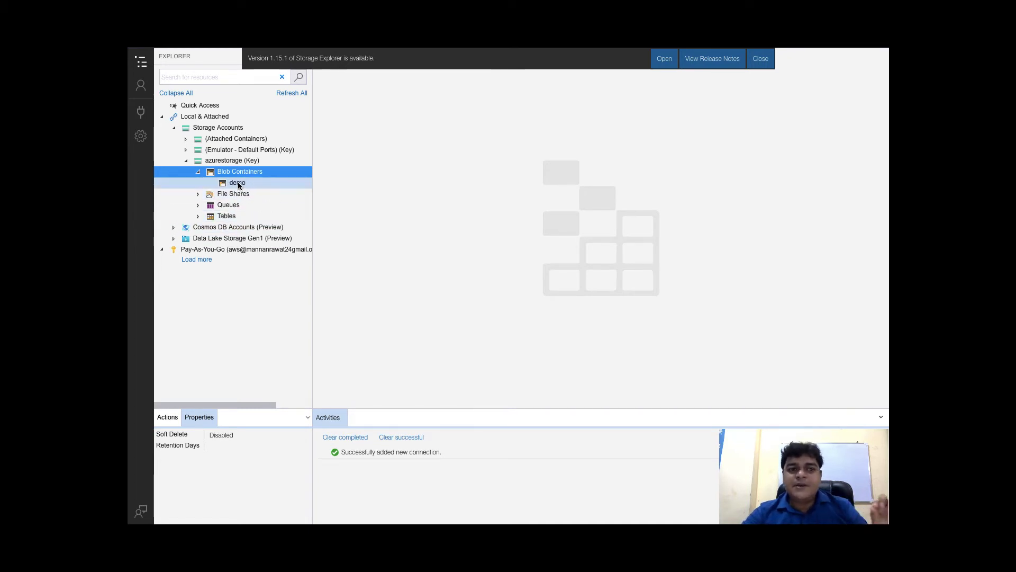
pyautogui.click(237, 182)
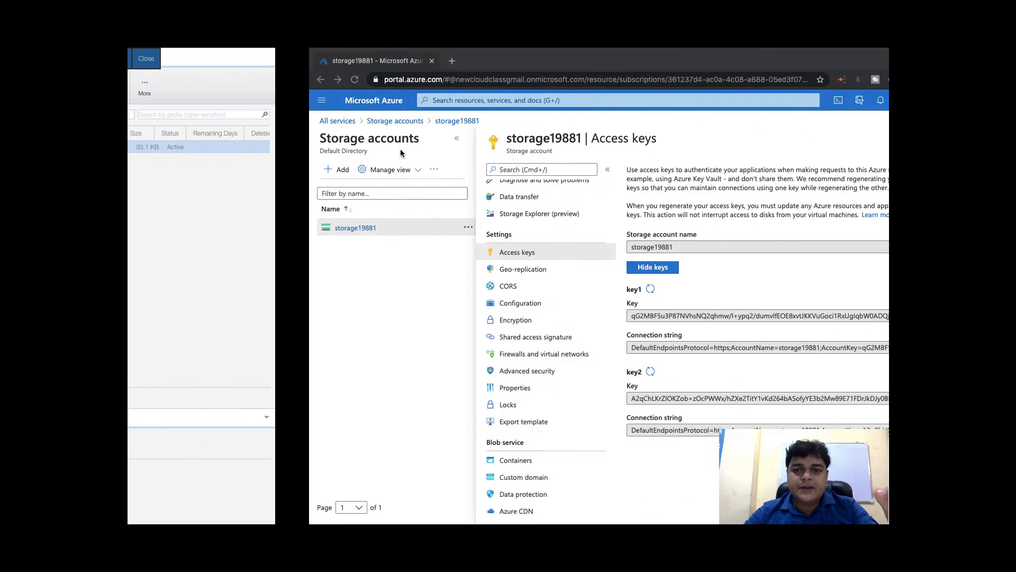
pyautogui.scroll(3, 371, 233)
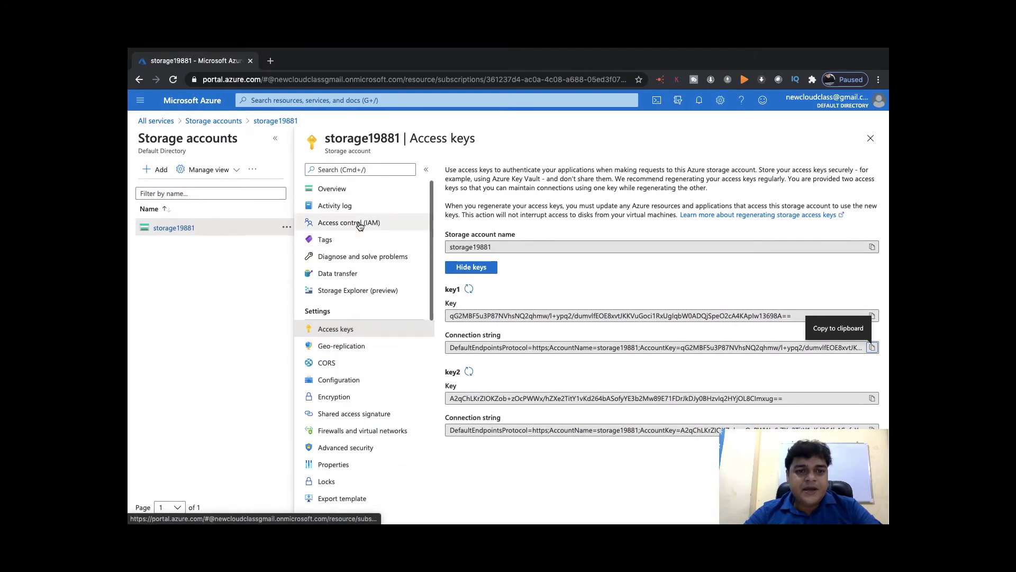
# View storage19881's Containers from the portal Overview, then return to Storage Explorer
pyautogui.click(341, 196)
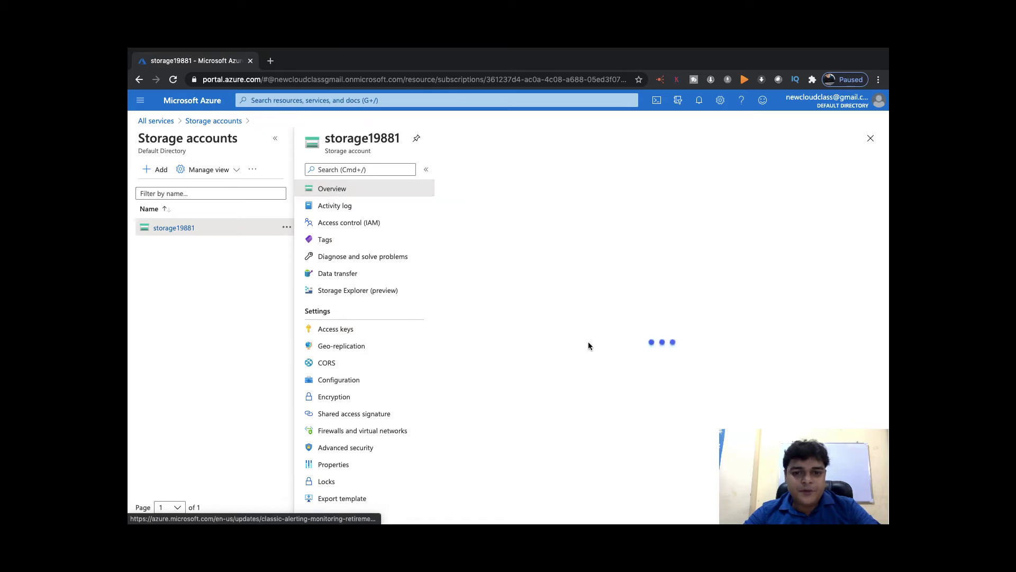
pyautogui.click(498, 404)
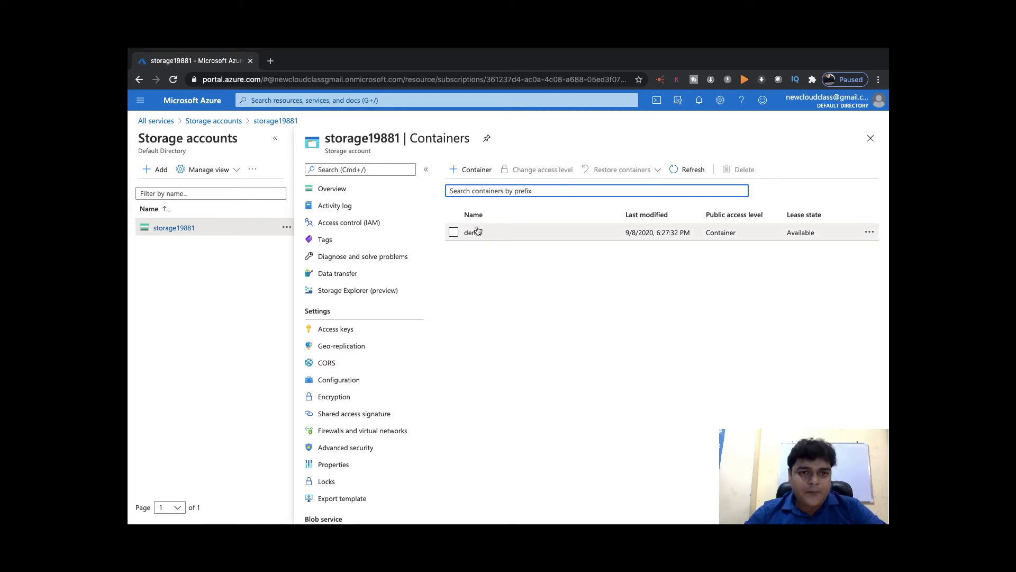
pyautogui.hotkey('ctrl', 'Left')
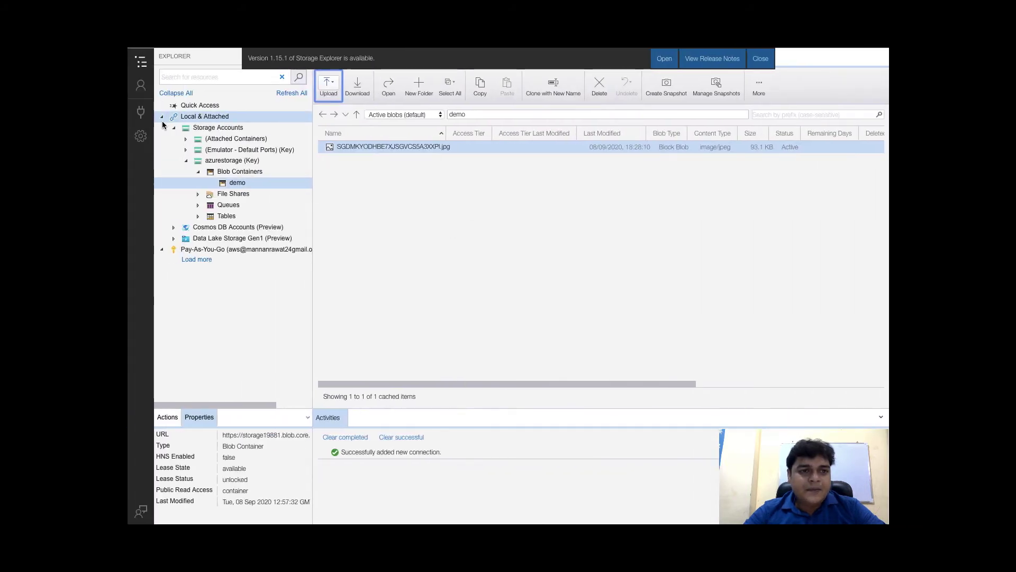
# Start a new Storage Explorer connection using a shared access signature (SAS) URI
pyautogui.click(140, 113)
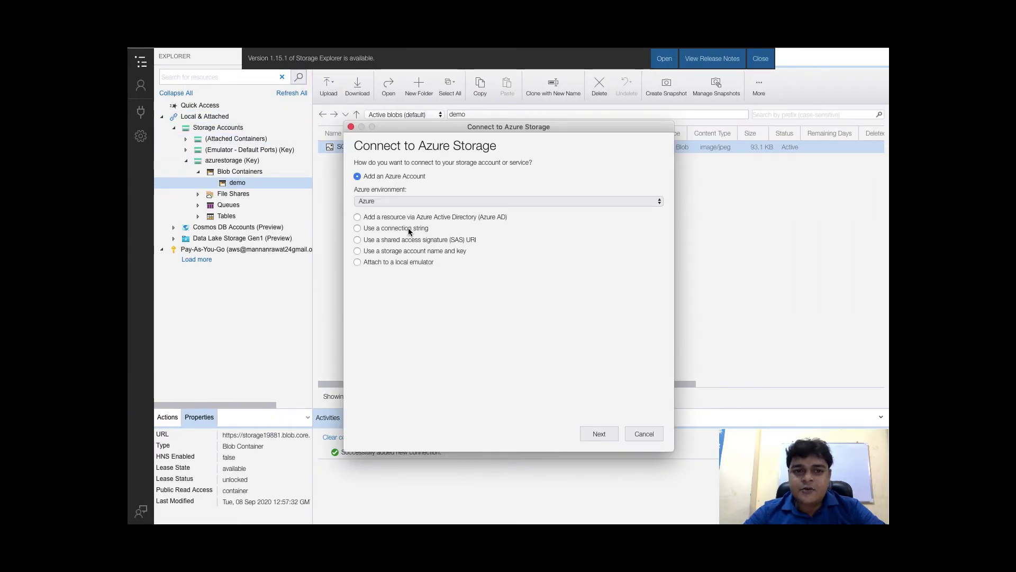
pyautogui.click(413, 241)
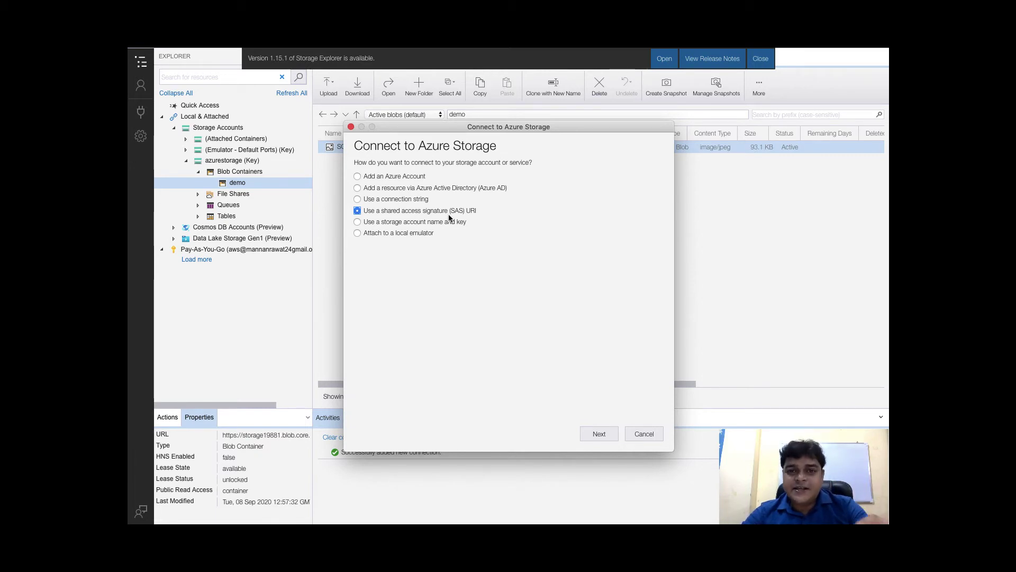
pyautogui.hotkey('ctrl', 'Right')
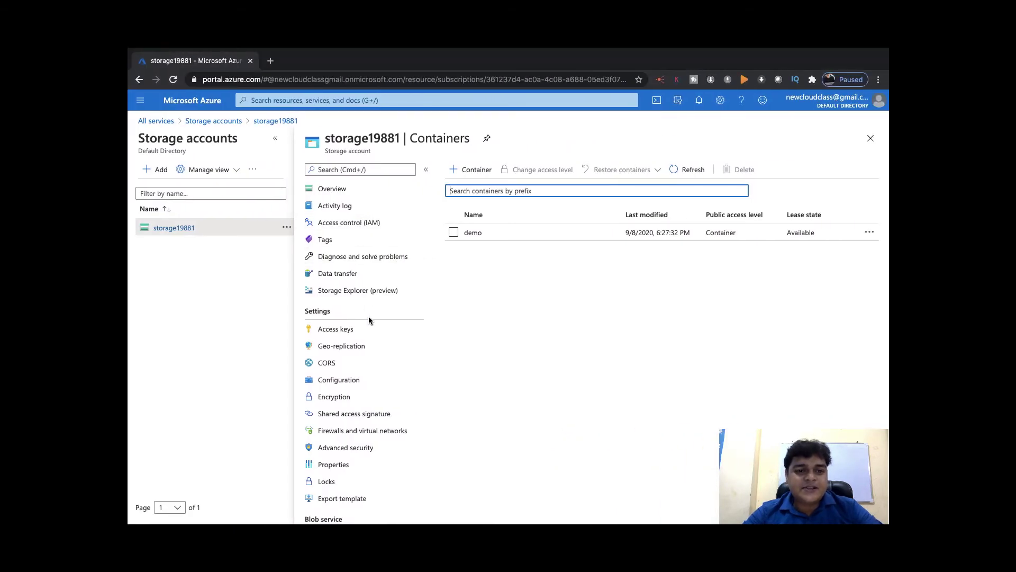
# Open storage19881's Shared access signature settings and uncheck File, Queue and Table, leaving only Blob
pyautogui.scroll(-3, 360, 397)
pyautogui.scroll(3, 342, 391)
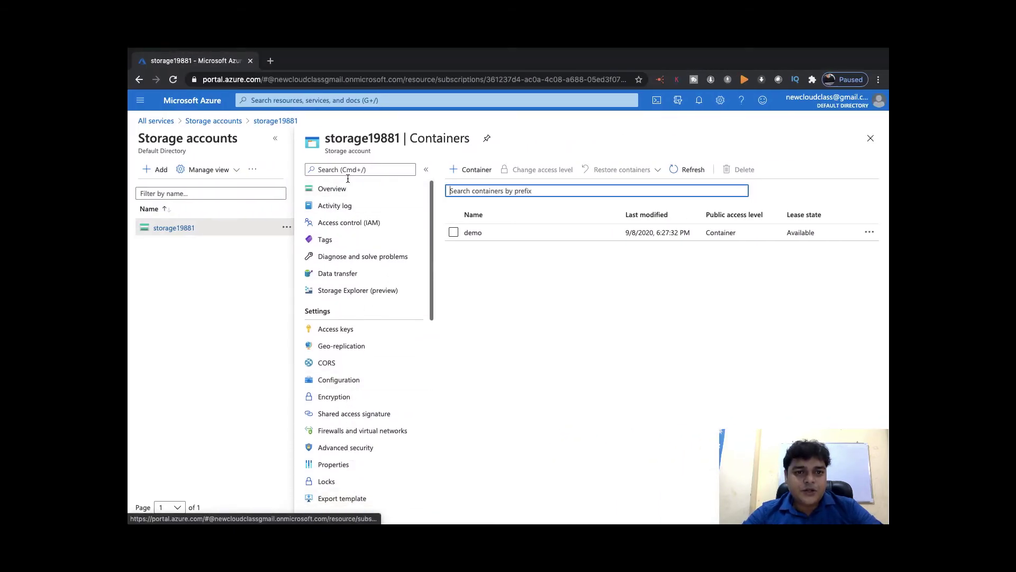
pyautogui.scroll(-3, 340, 331)
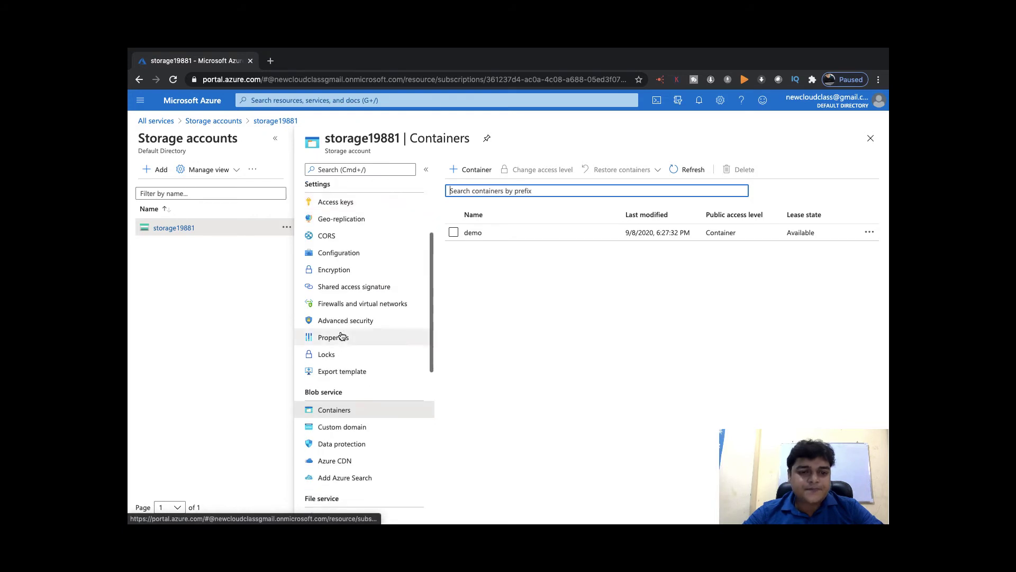
pyautogui.click(351, 287)
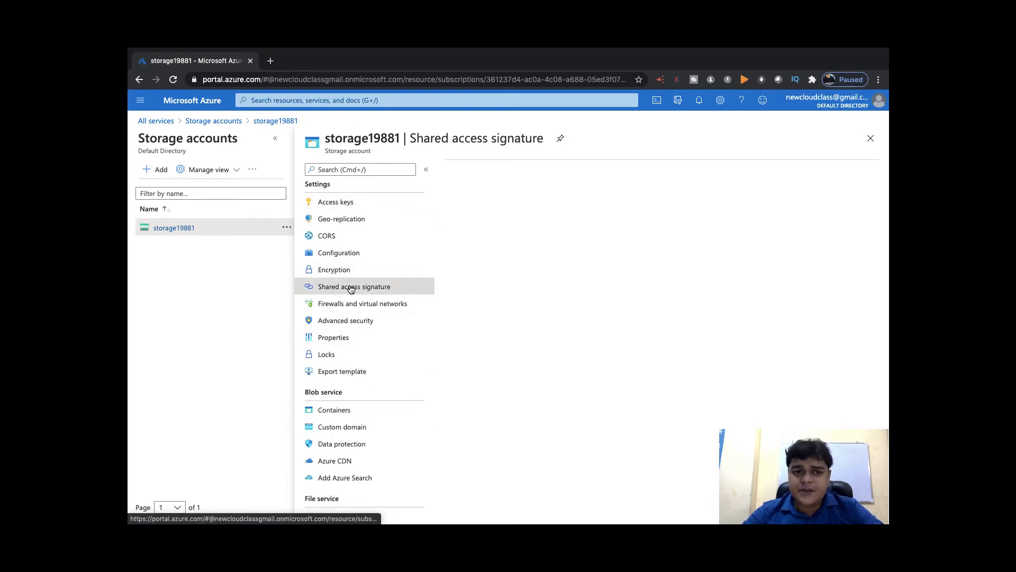
pyautogui.scroll(-2, 531, 271)
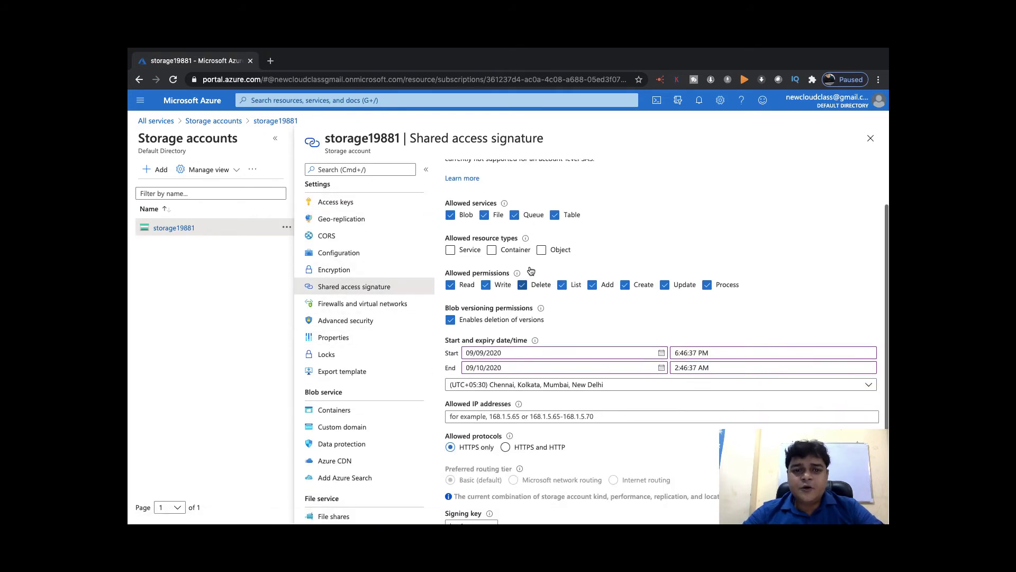
pyautogui.scroll(2, 513, 283)
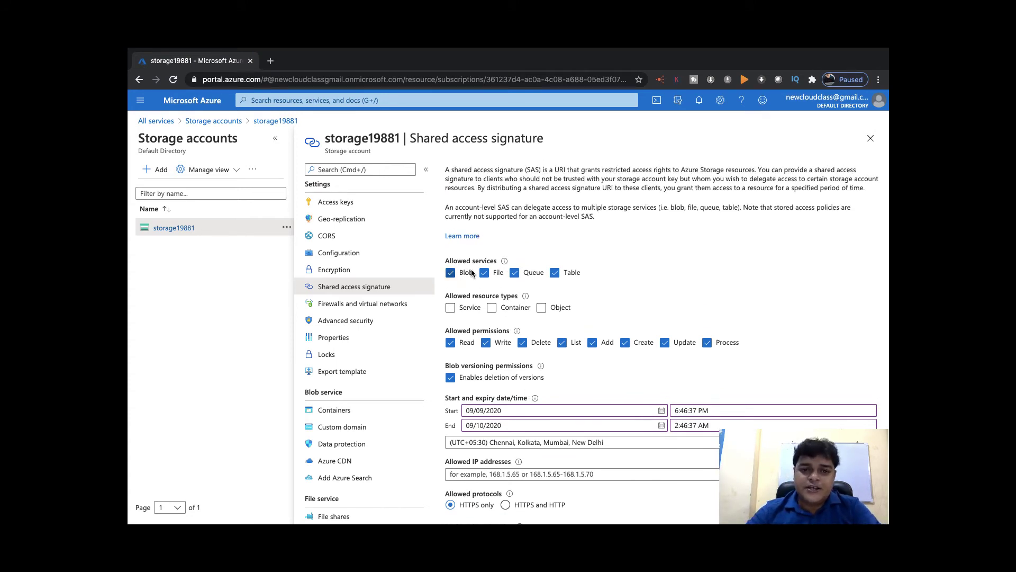
pyautogui.click(484, 273)
pyautogui.click(514, 272)
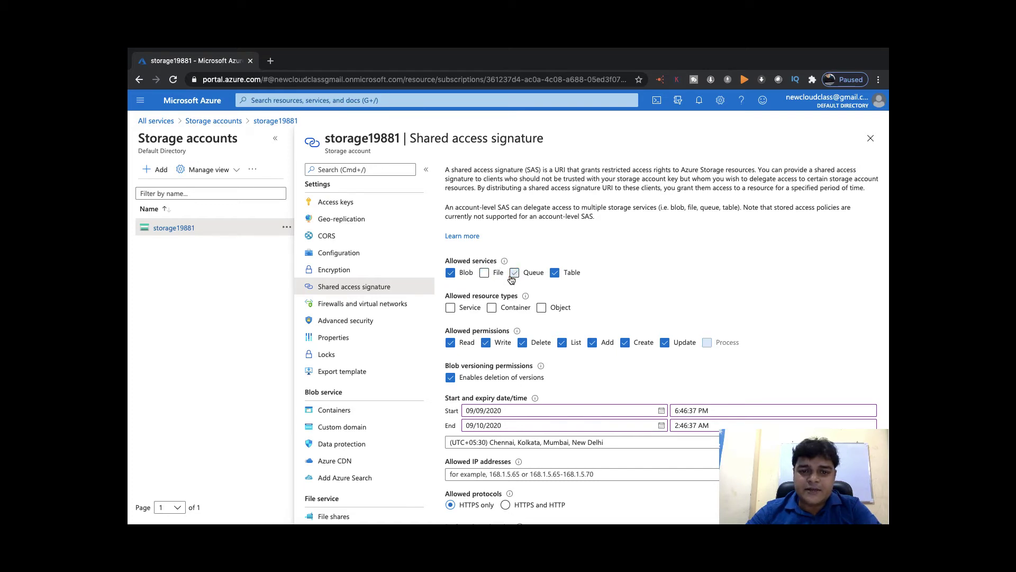
pyautogui.click(554, 272)
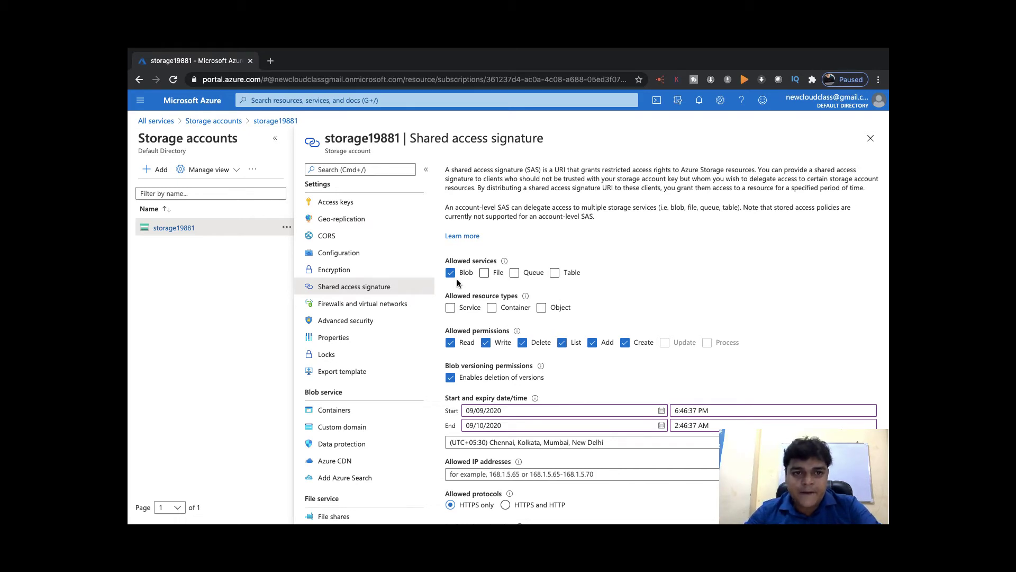
pyautogui.scroll(-3, 489, 306)
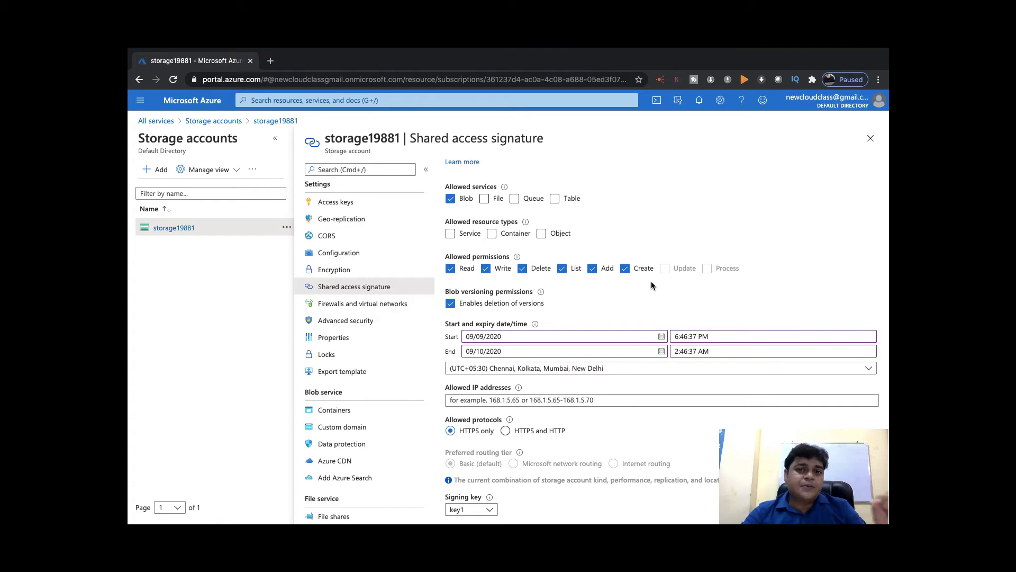
# Adjust SAS permissions so Write, Delete, List and Add stay granted while Create is removed
pyautogui.click(486, 268)
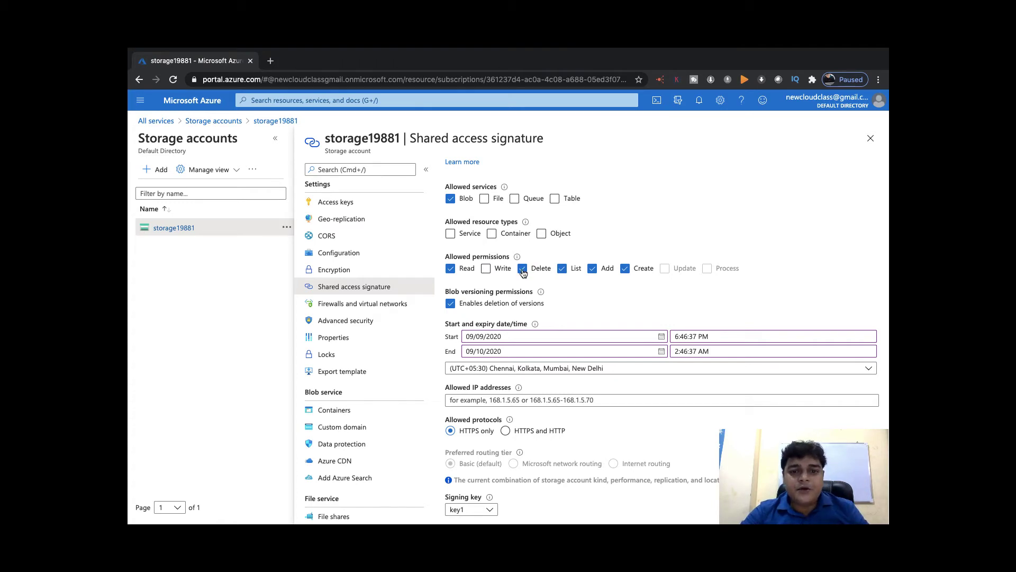
pyautogui.click(523, 269)
pyautogui.click(562, 269)
pyautogui.click(593, 269)
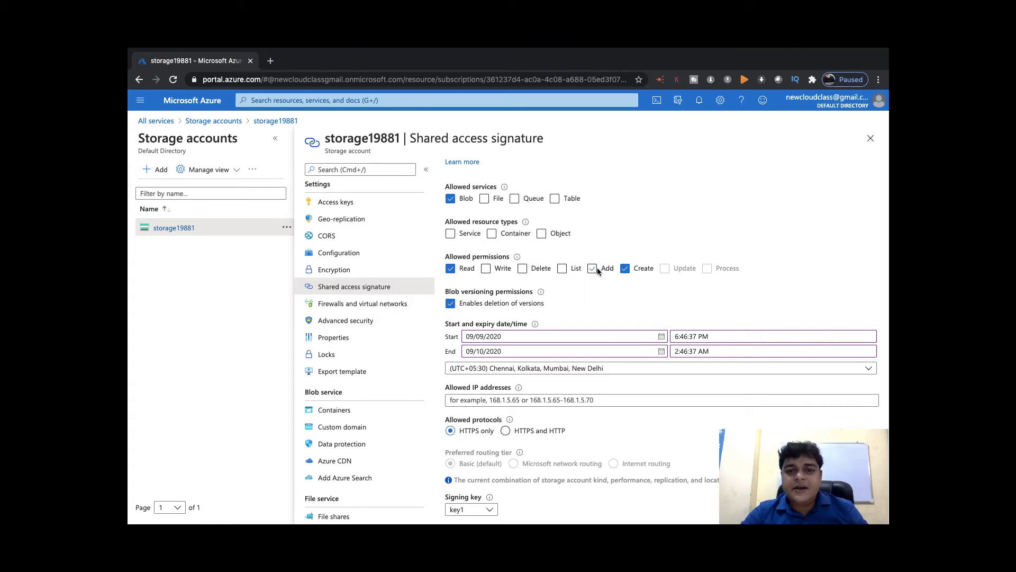
pyautogui.click(625, 268)
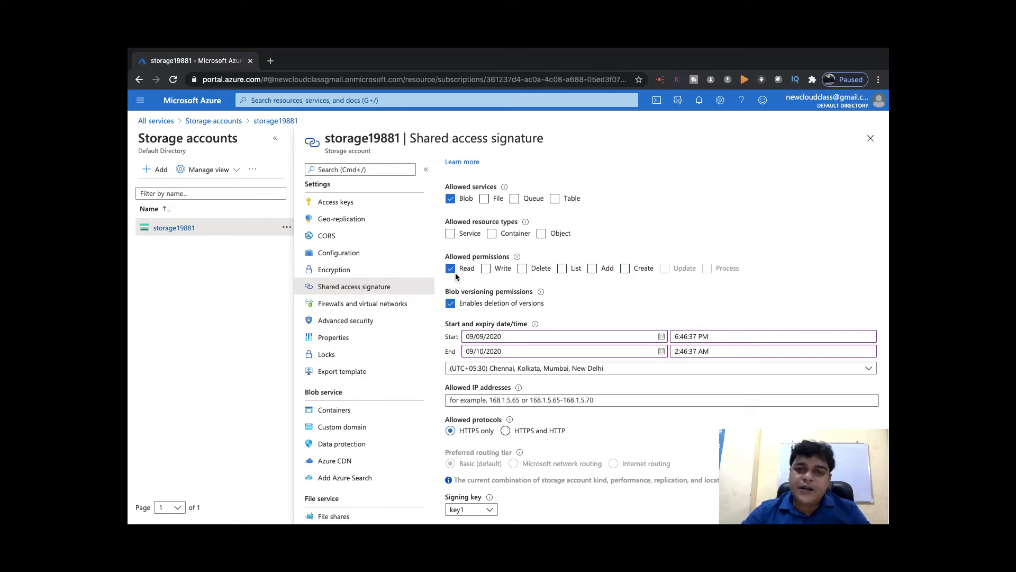
pyautogui.click(486, 268)
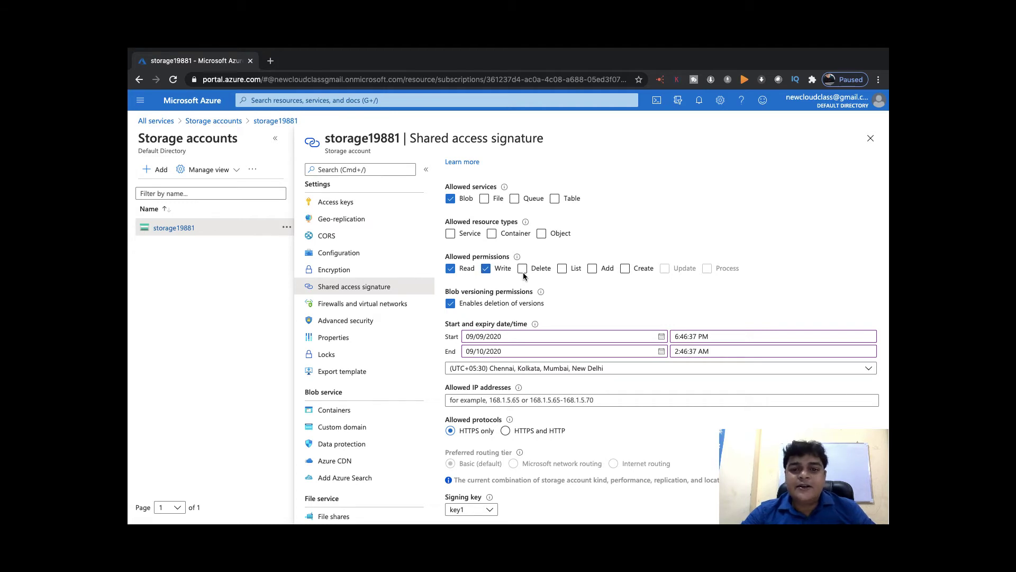
pyautogui.click(522, 270)
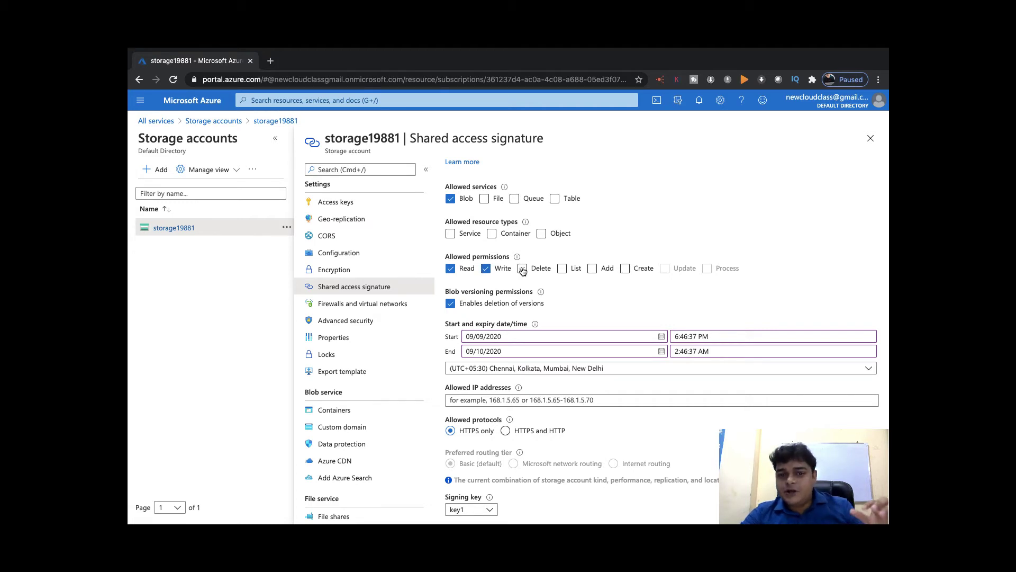
pyautogui.click(562, 269)
pyautogui.click(590, 270)
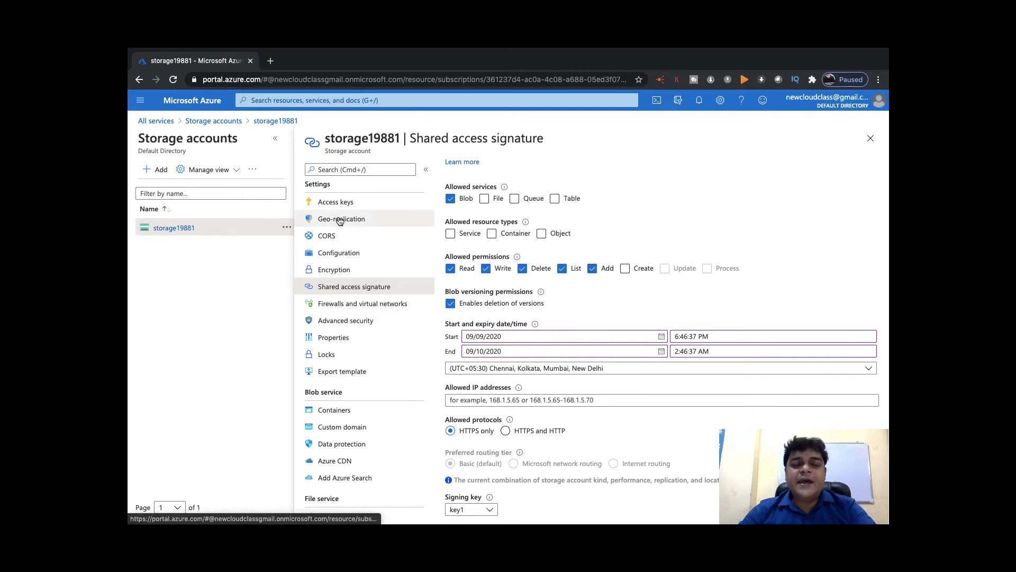
# Leave the Container resource type off, check allowed IP addresses, and keep key1 as signing key
pyautogui.click(507, 234)
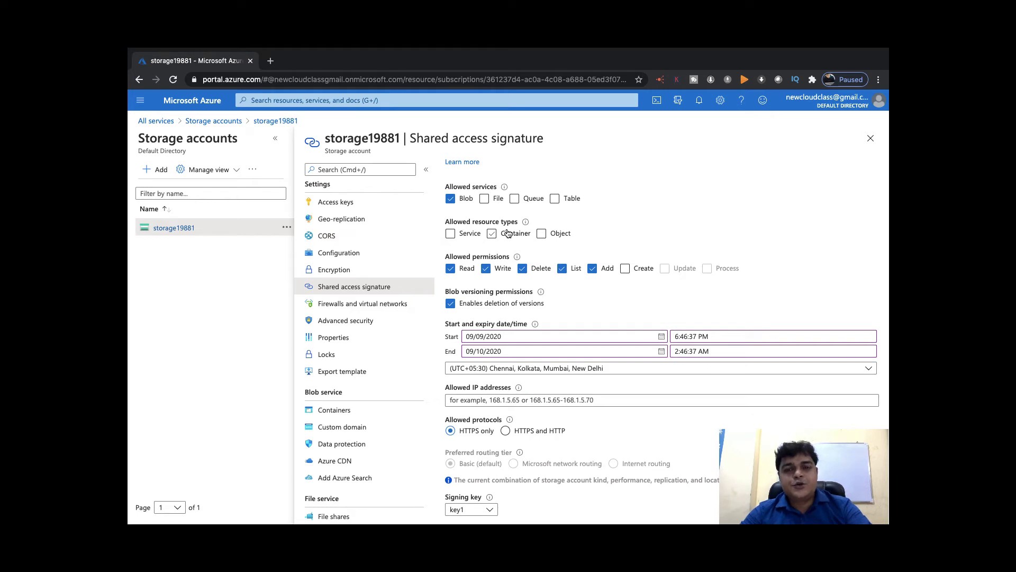
pyautogui.click(507, 234)
pyautogui.scroll(-2, 504, 322)
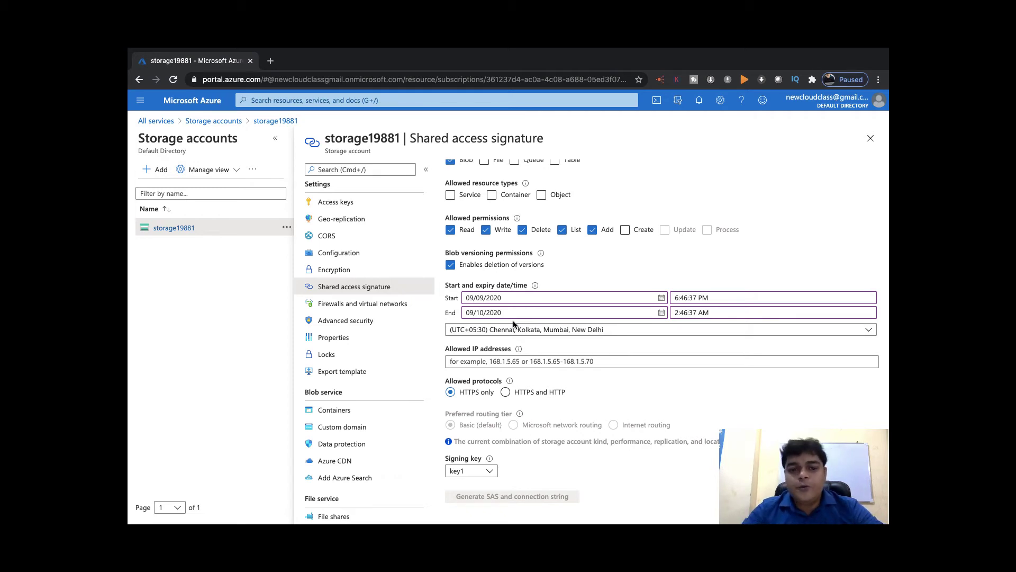
pyautogui.click(508, 363)
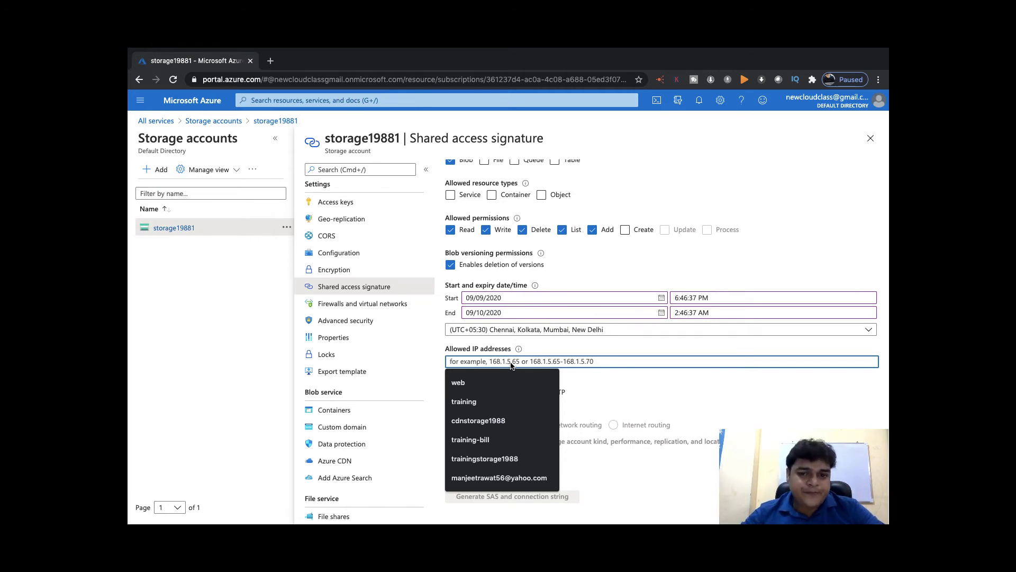
pyautogui.click(662, 412)
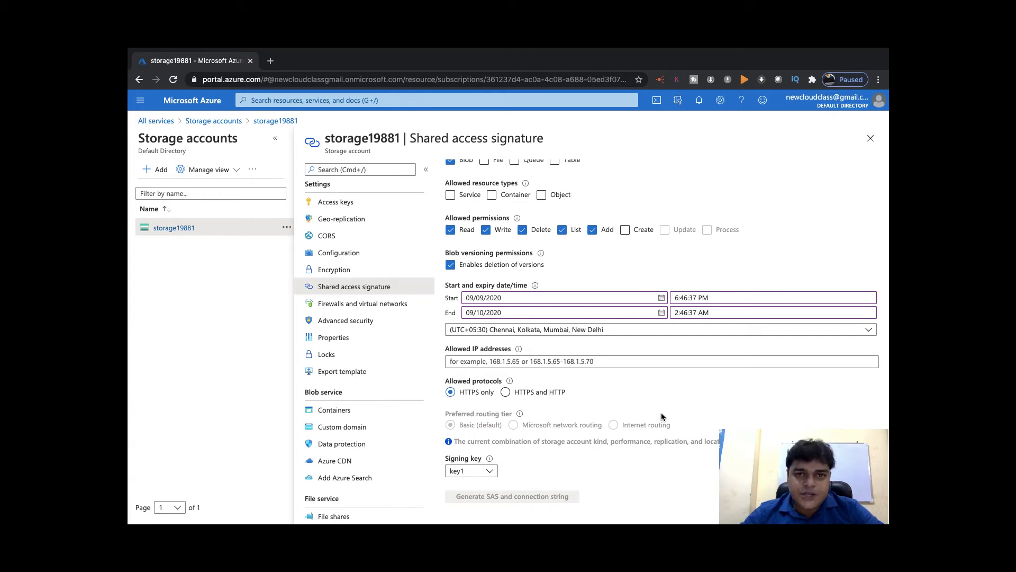
pyautogui.click(490, 471)
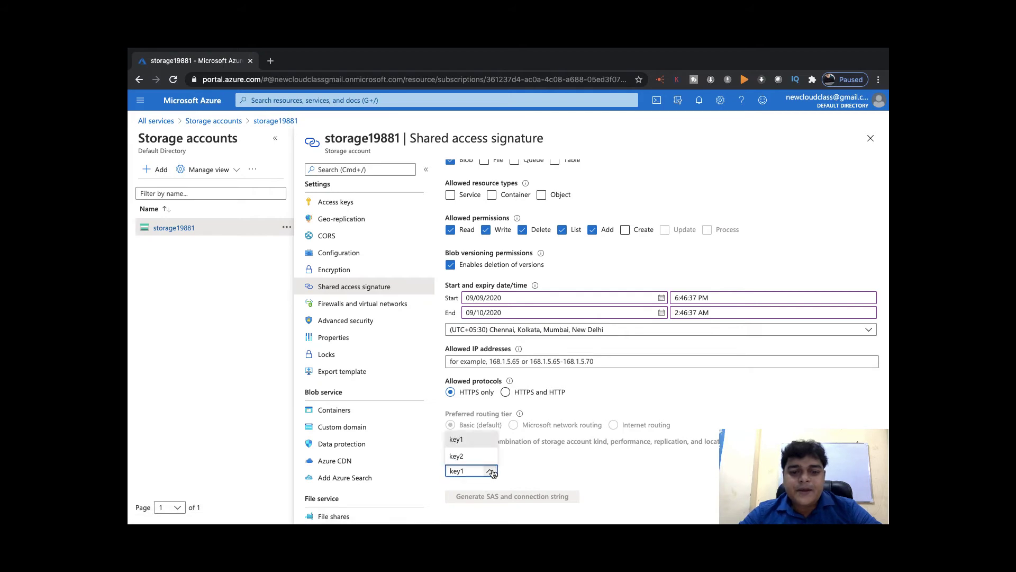
pyautogui.click(463, 440)
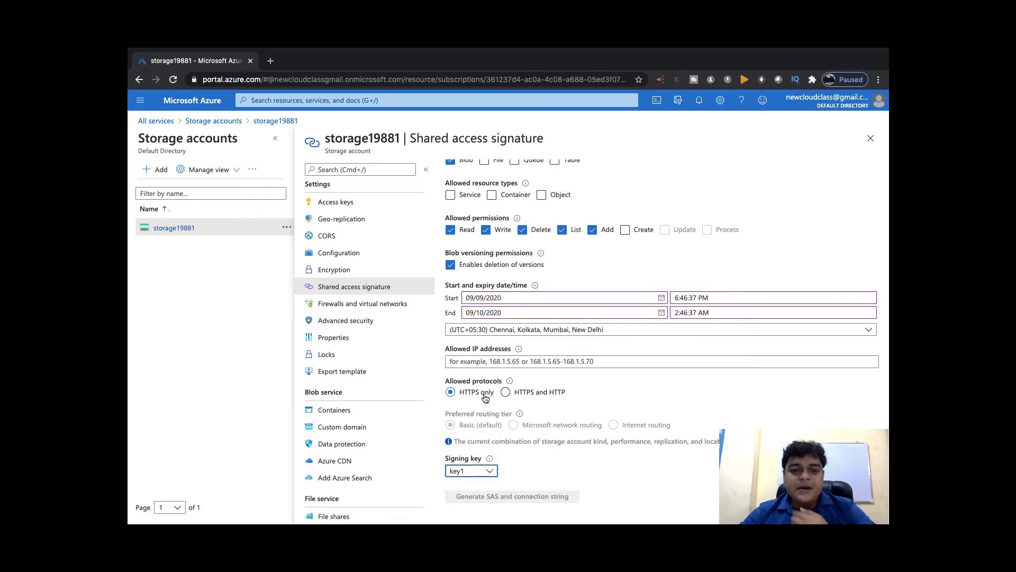
# Allow the Service resource type and generate the SAS token and connection string
pyautogui.click(450, 195)
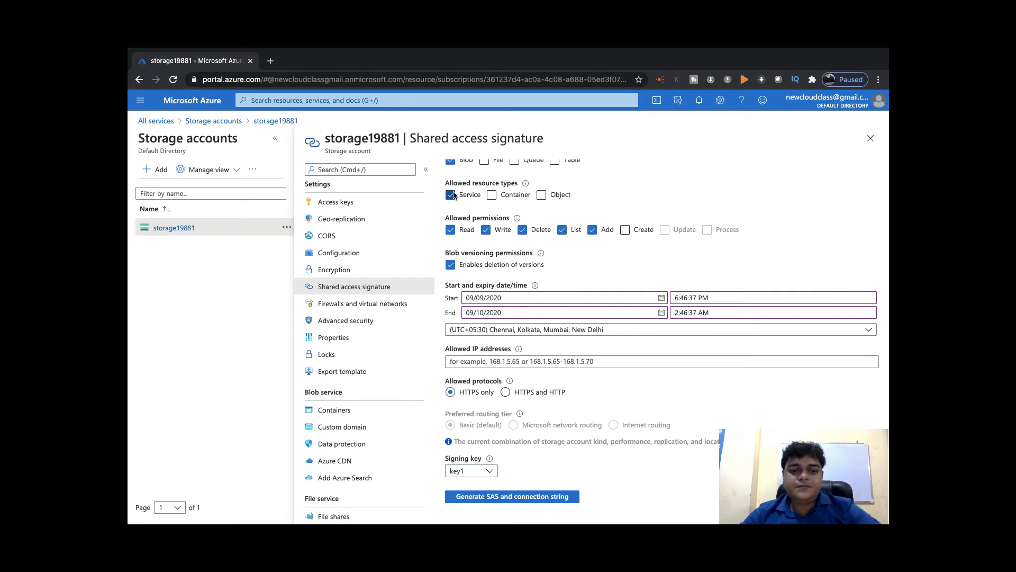
pyautogui.click(510, 501)
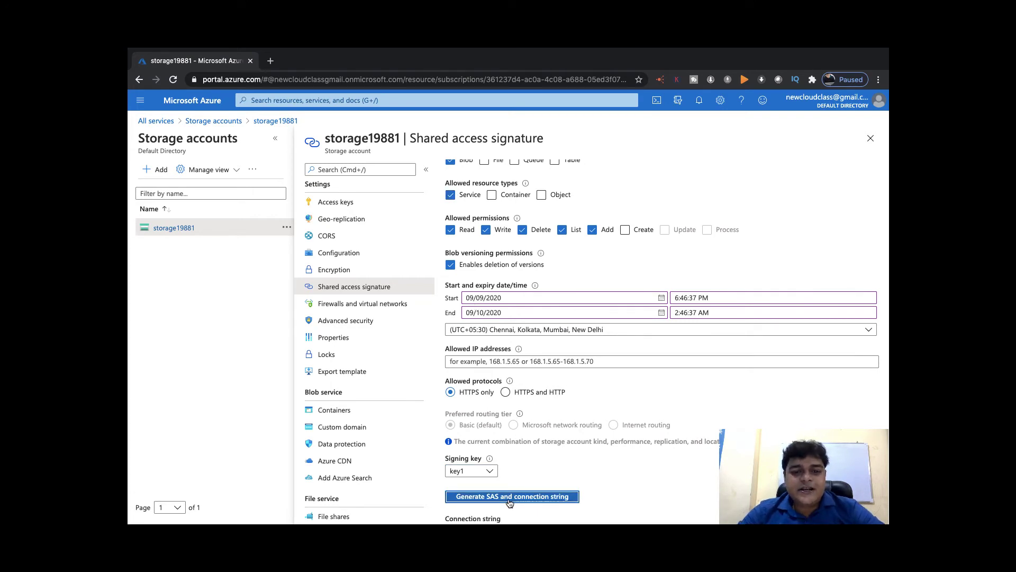
pyautogui.scroll(-2, 567, 484)
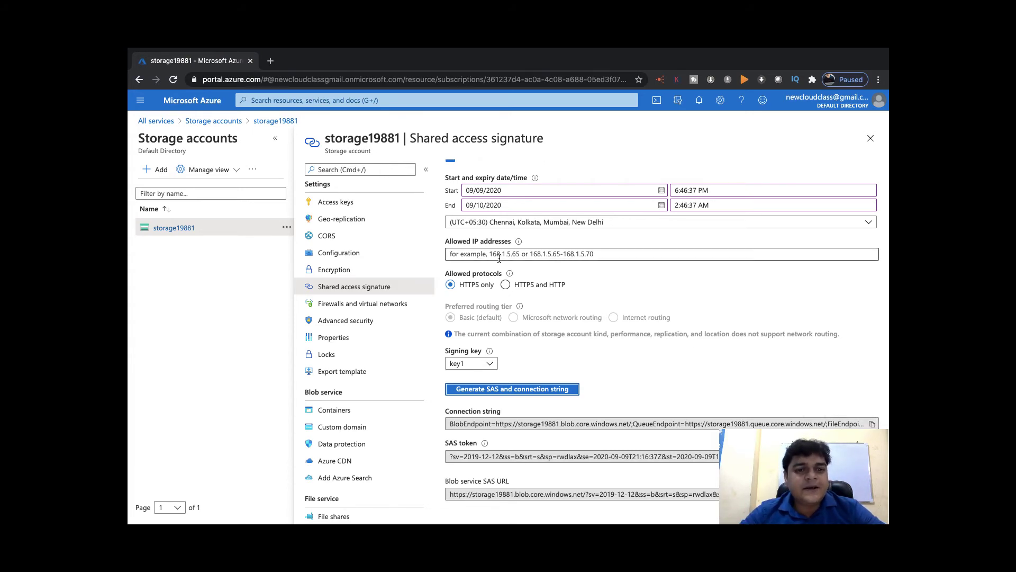
pyautogui.hotkey('ctrl', 'Left')
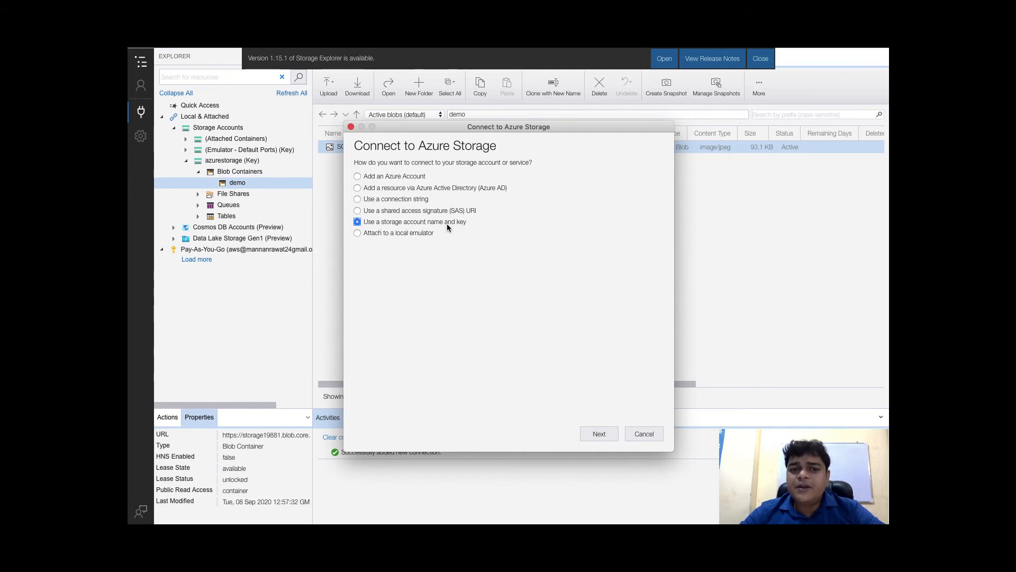
pyautogui.hotkey('ctrl', 'Right')
pyautogui.moveTo(400, 138); pyautogui.dragTo(324, 138)
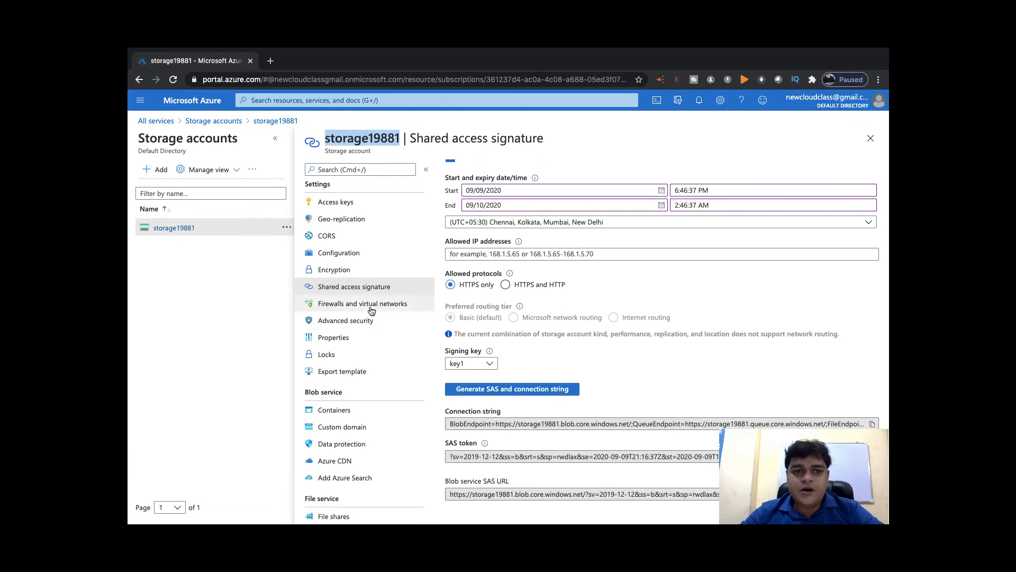
# Copy key1's key from storage19881's Access keys, then go to All services
pyautogui.click(337, 204)
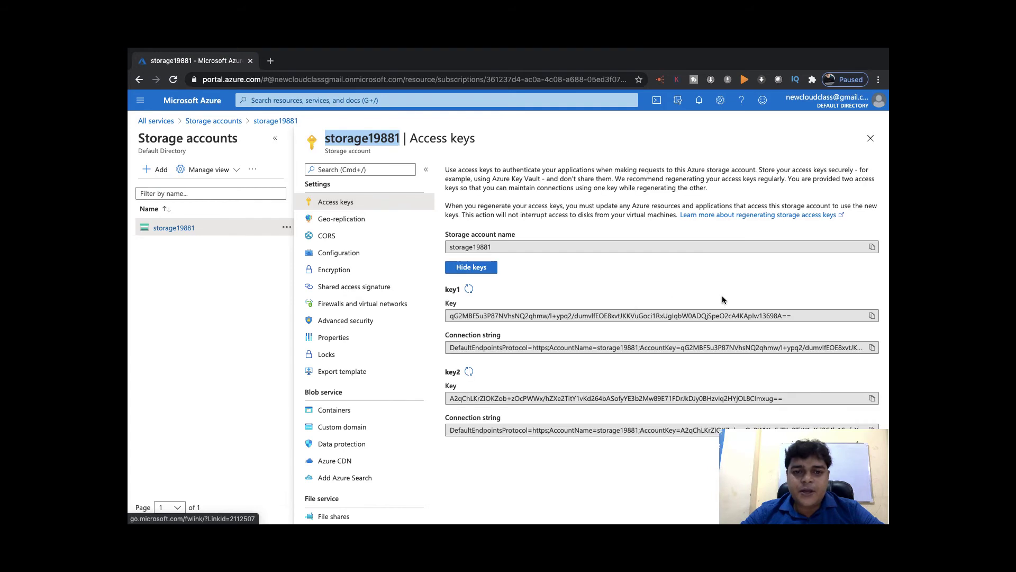
pyautogui.click(871, 316)
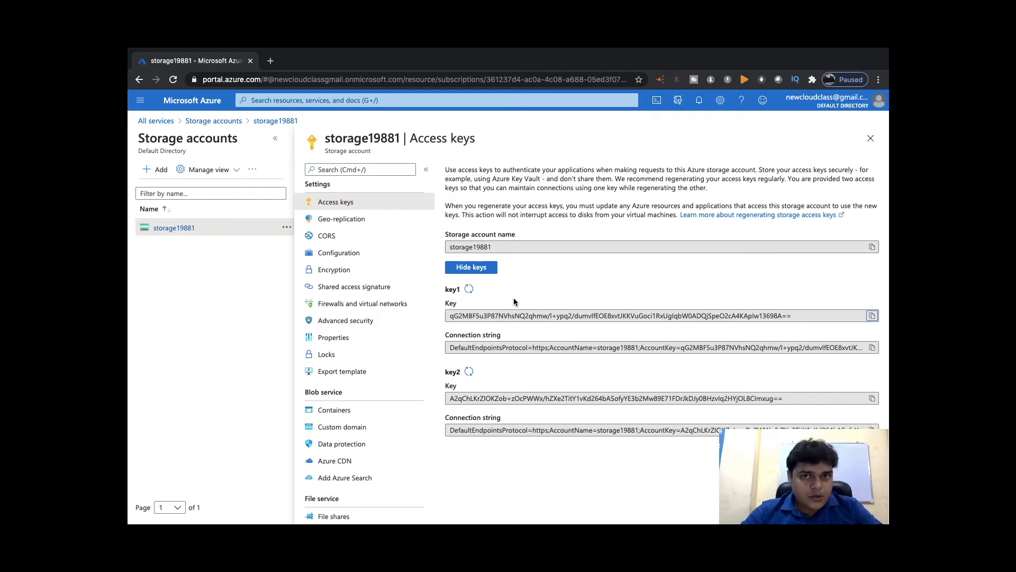
pyautogui.click(153, 122)
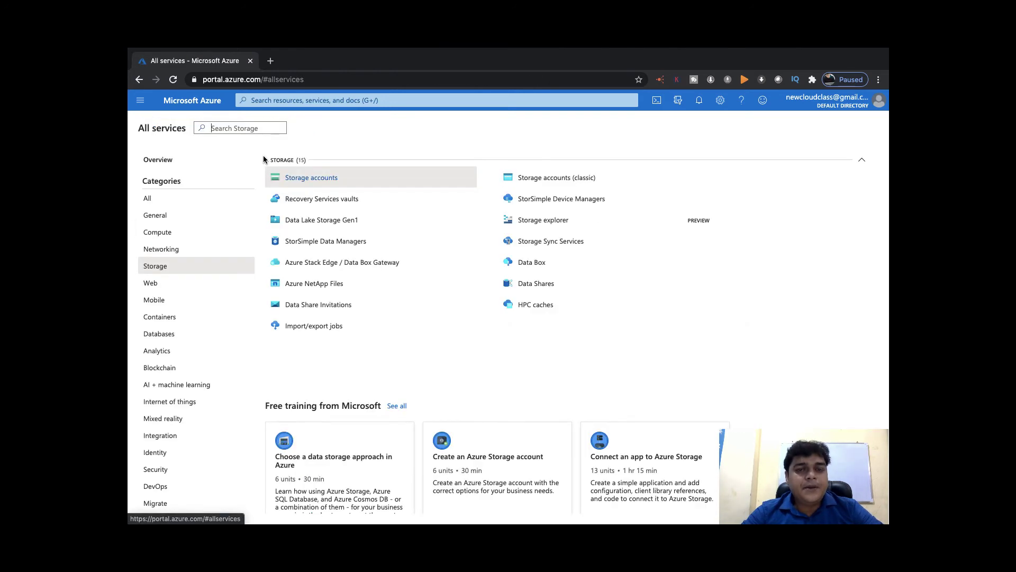
# From Compute > Virtual machines, start adding a new virtual machine
pyautogui.click(159, 217)
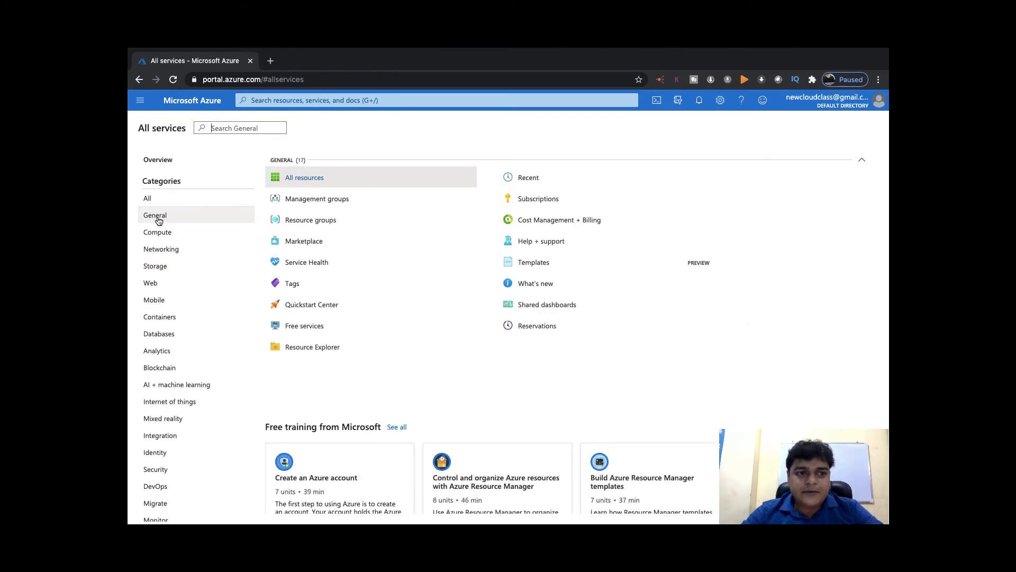
pyautogui.click(160, 233)
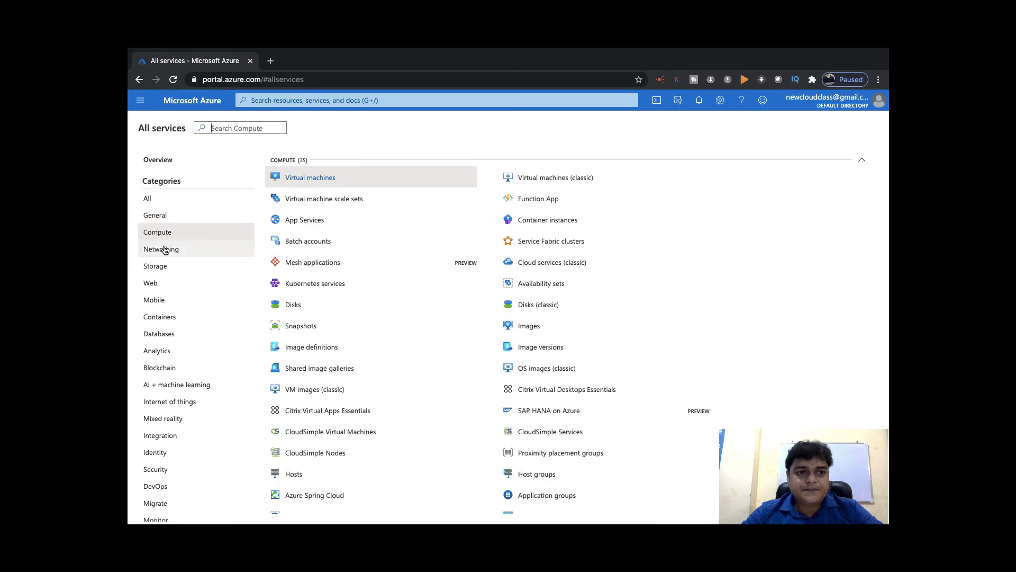
pyautogui.click(325, 177)
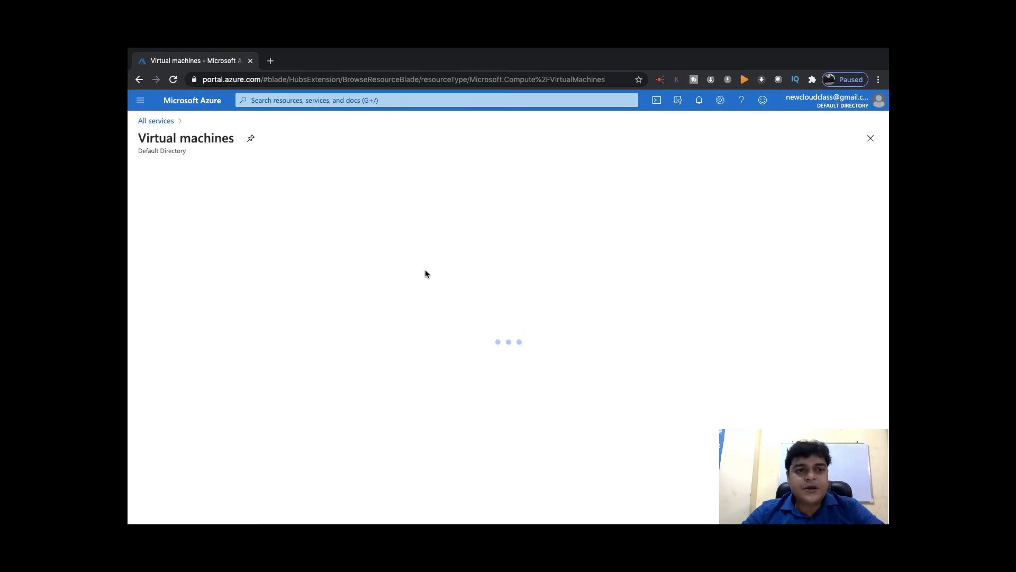
pyautogui.click(162, 170)
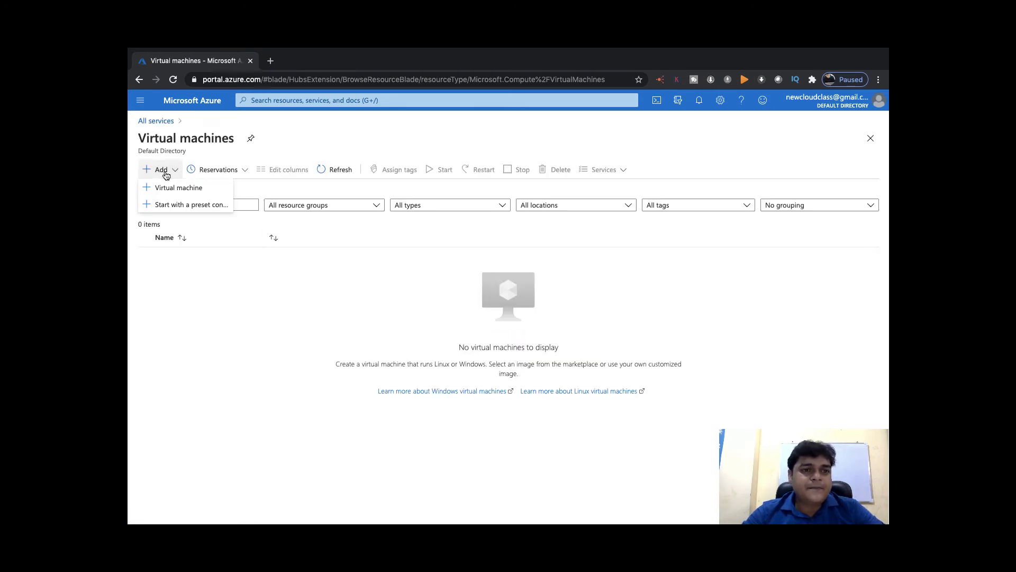
pyautogui.click(177, 188)
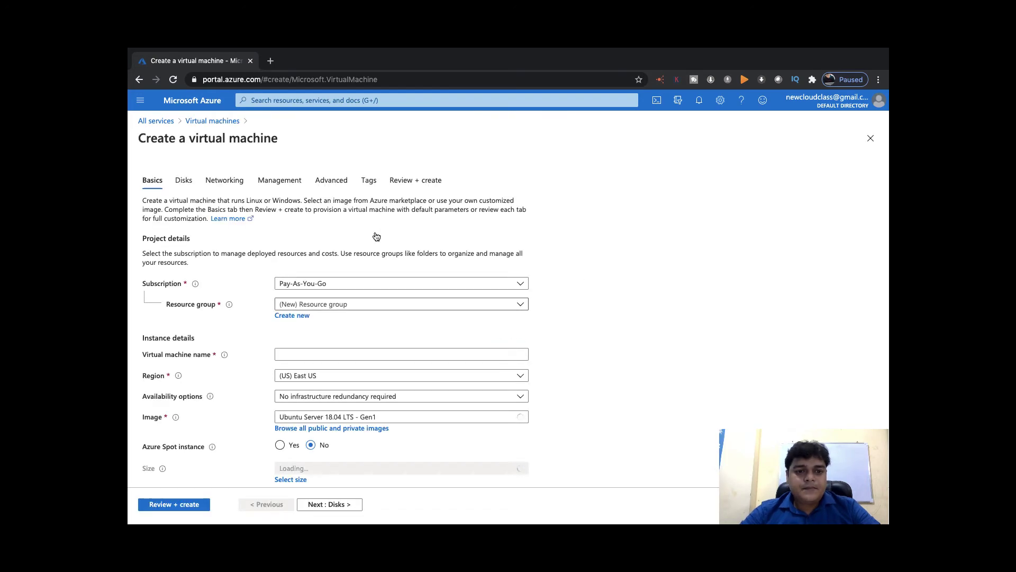
# Set resource group Azure-Architect, VM name 'web' and the Windows Server 2012 R2 Datacenter image
pyautogui.click(374, 303)
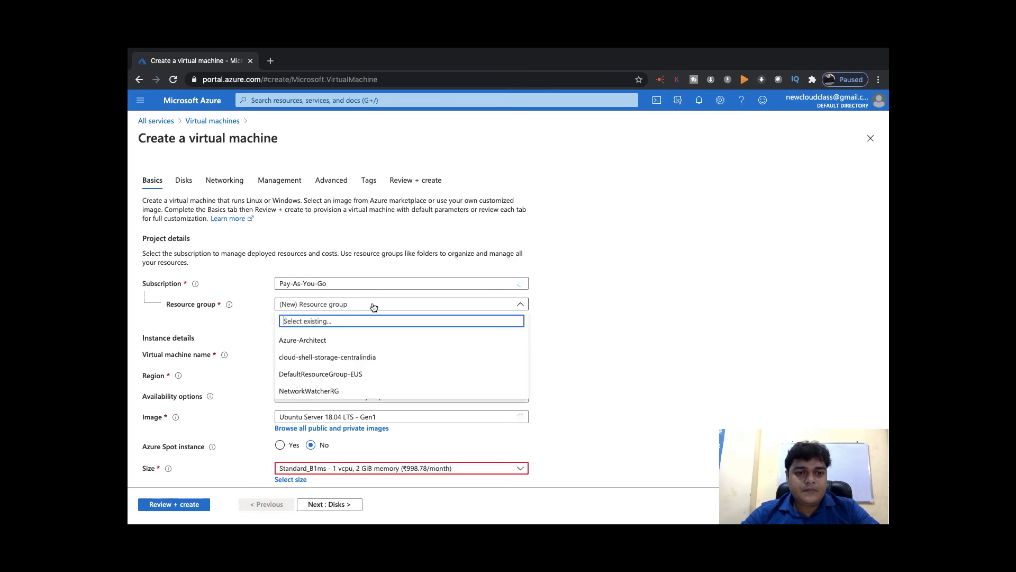
pyautogui.click(303, 340)
pyautogui.click(313, 354)
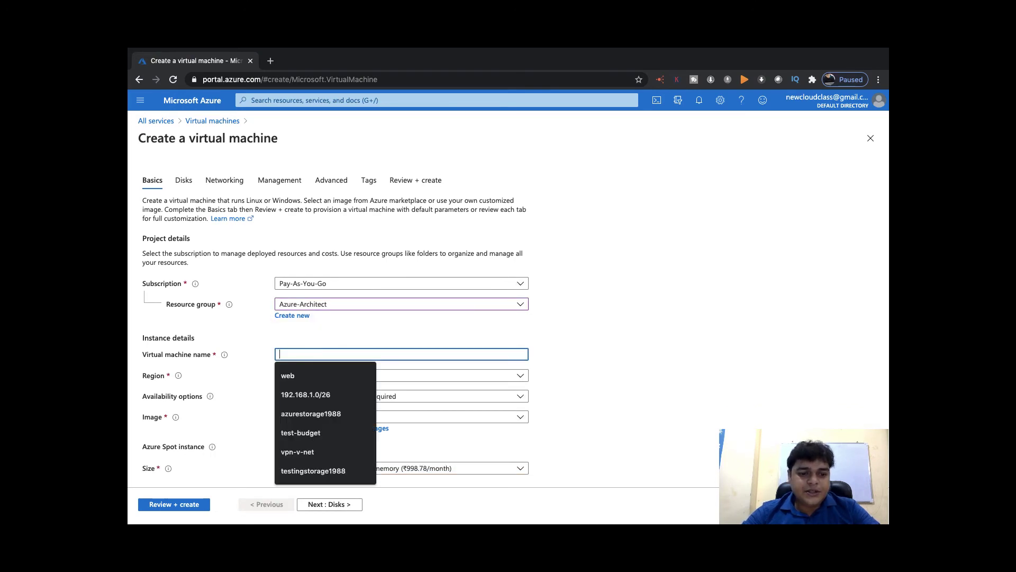
pyautogui.write('web')
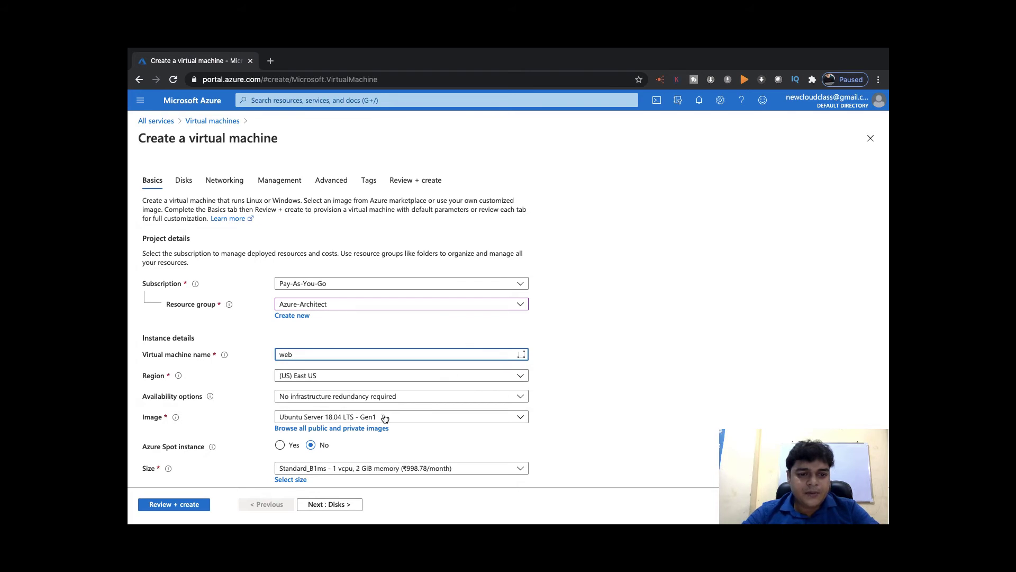
pyautogui.scroll(-1, 381, 418)
pyautogui.click(412, 367)
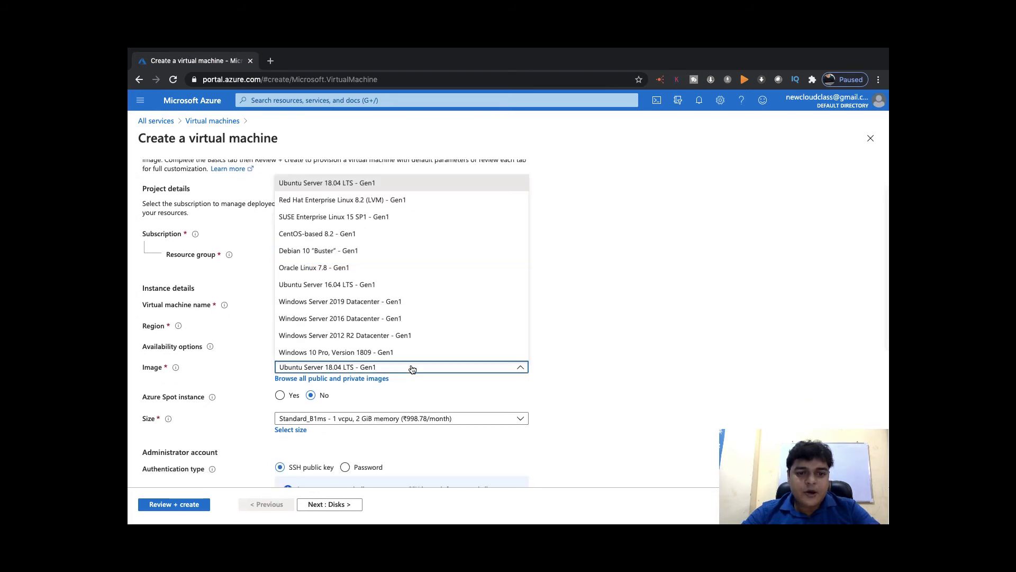
pyautogui.click(405, 336)
pyautogui.scroll(-3, 386, 436)
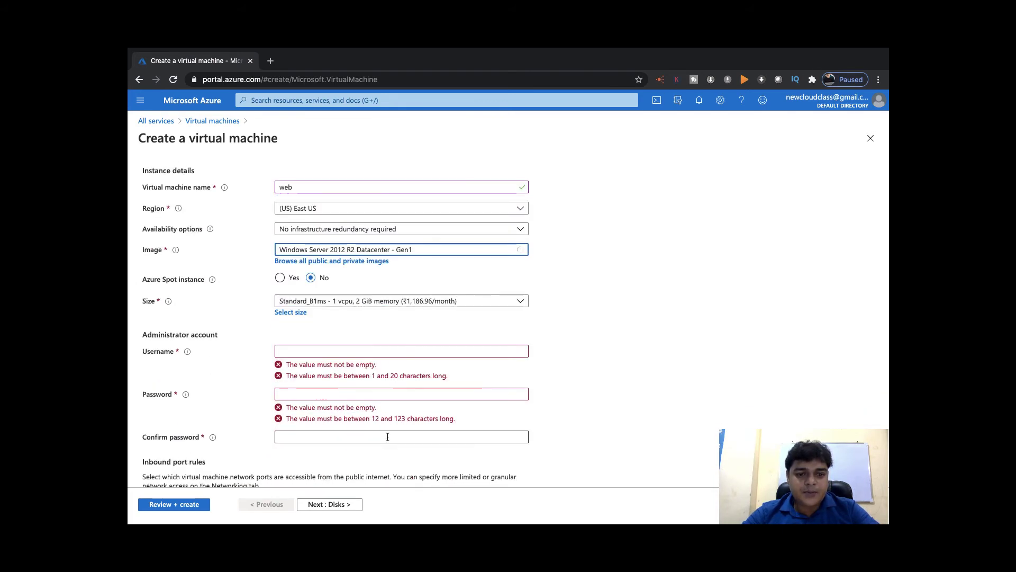
# Enter administrator username 'web', enter and confirm the password, and continue to Disks
pyautogui.click(360, 348)
pyautogui.write('web')
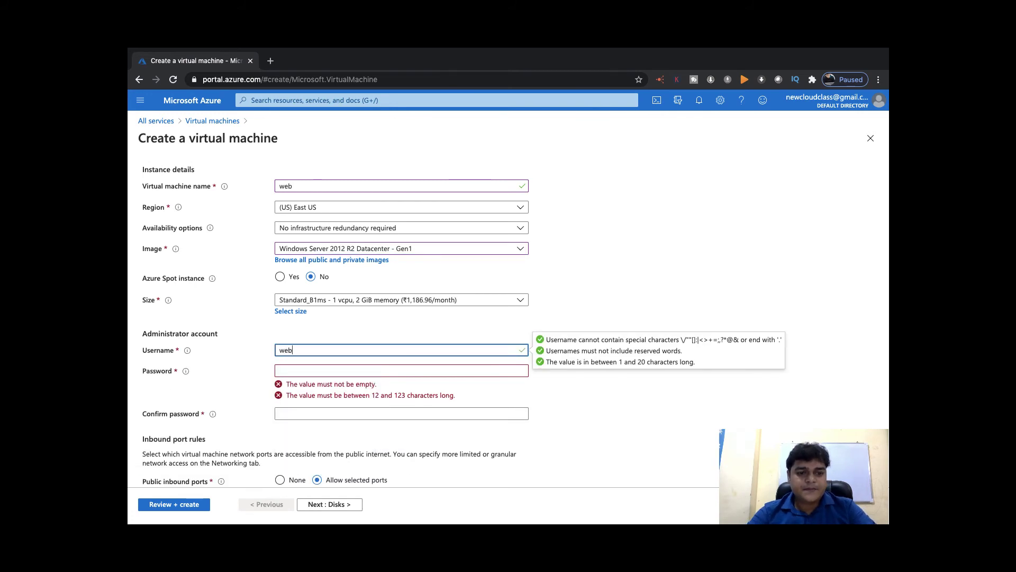
pyautogui.press('Tab')
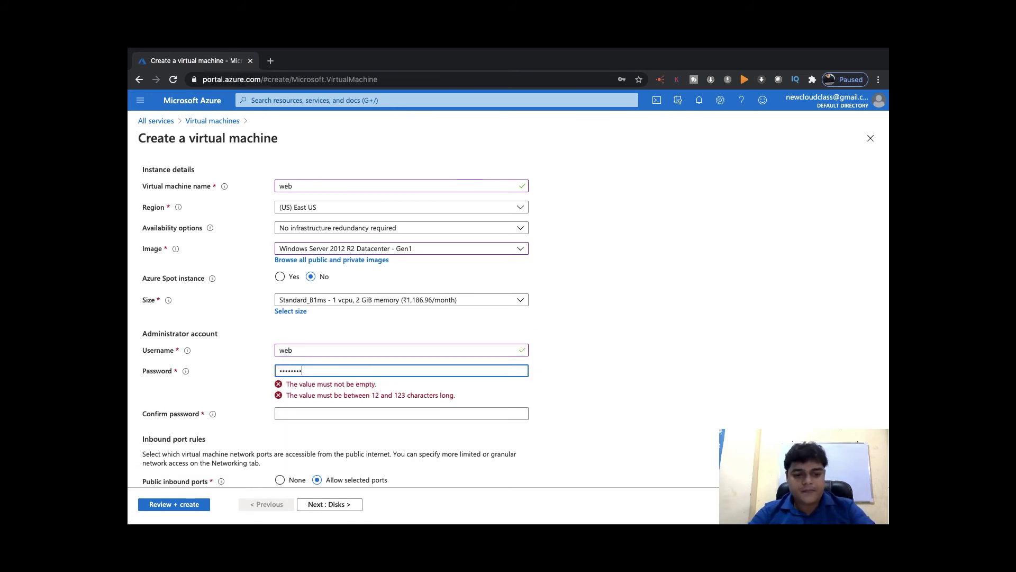
pyautogui.write('••')
pyautogui.click(401, 414)
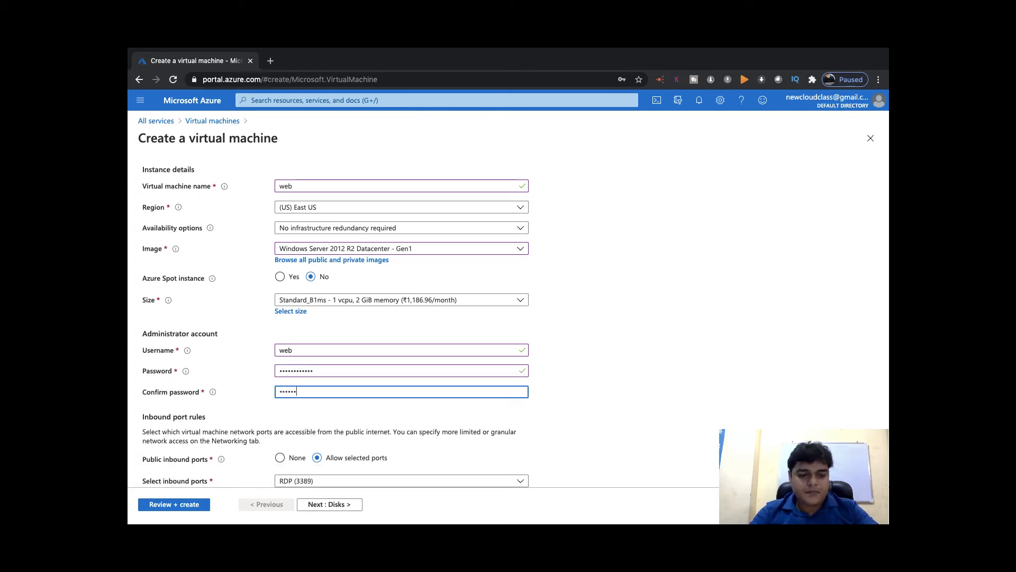
pyautogui.write('••••••••••')
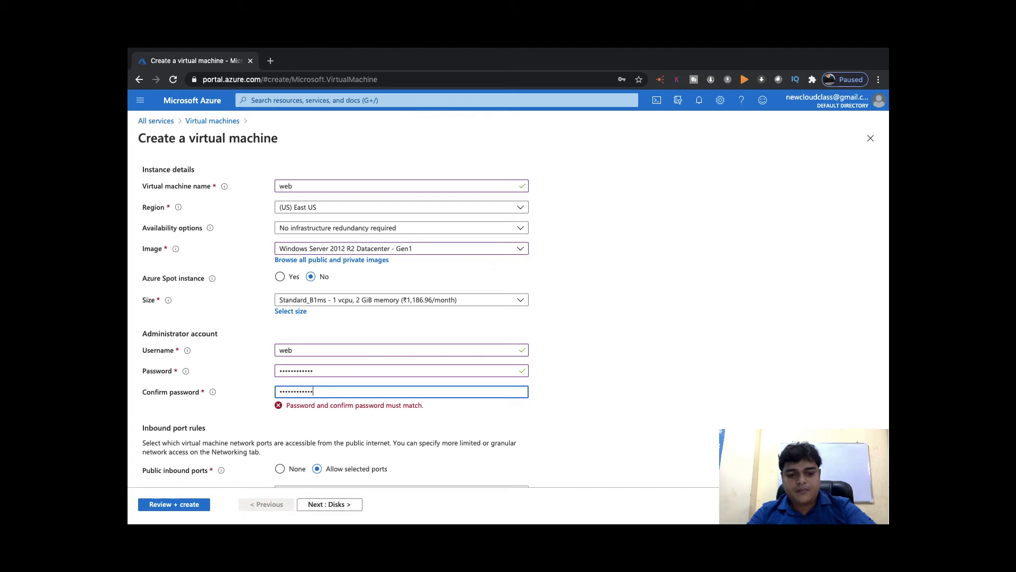
pyautogui.scroll(-3, 333, 314)
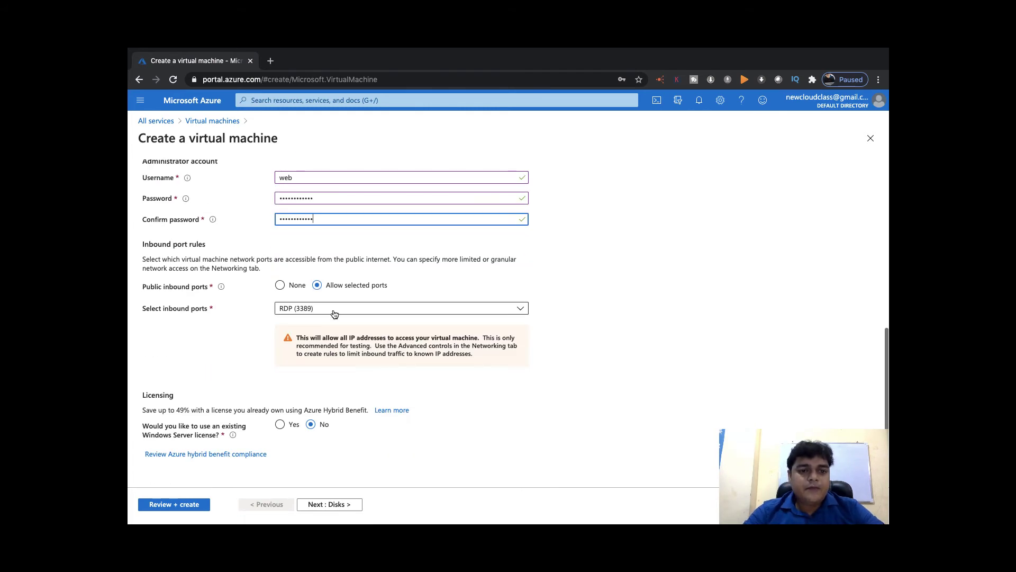
pyautogui.click(324, 508)
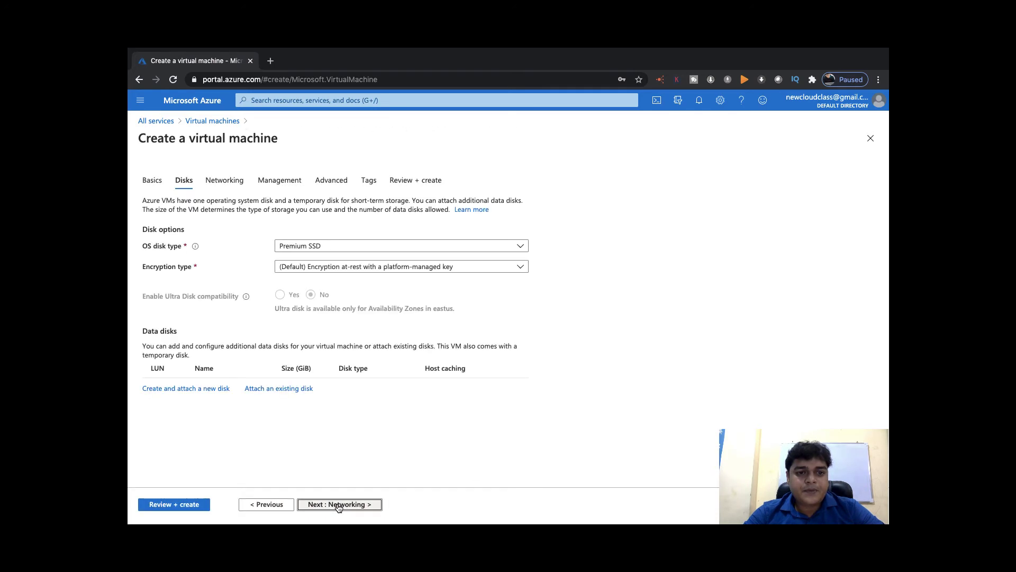
# Advance through Networking, Management, Advanced and Tags to Review + create, then create the web VM
pyautogui.click(338, 506)
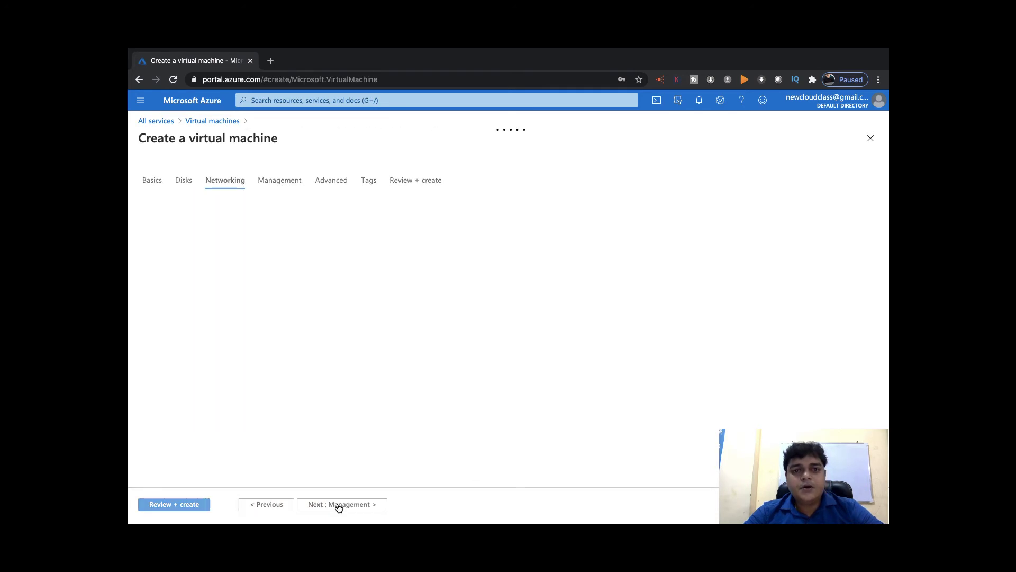
pyautogui.click(353, 506)
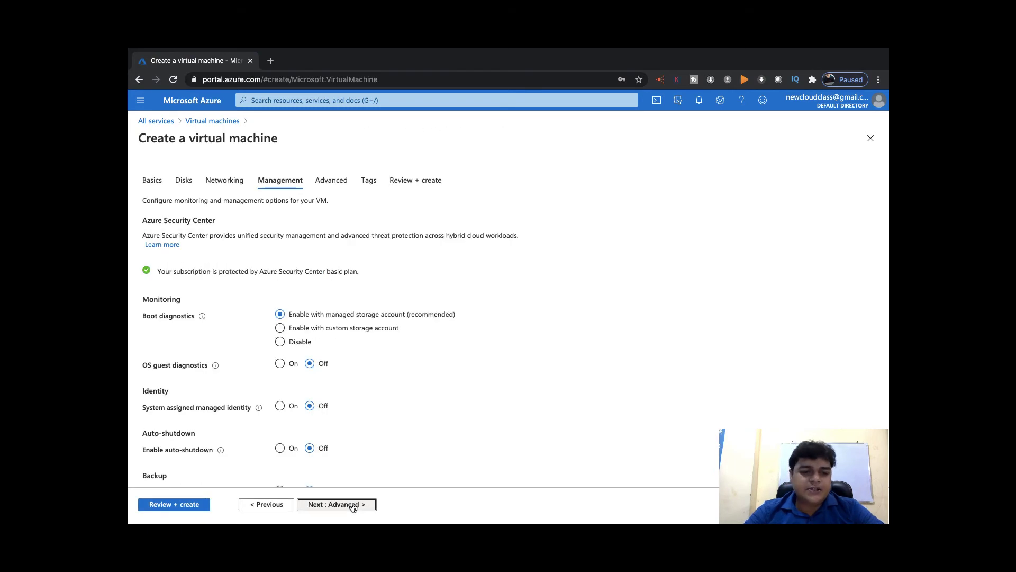
pyautogui.click(353, 506)
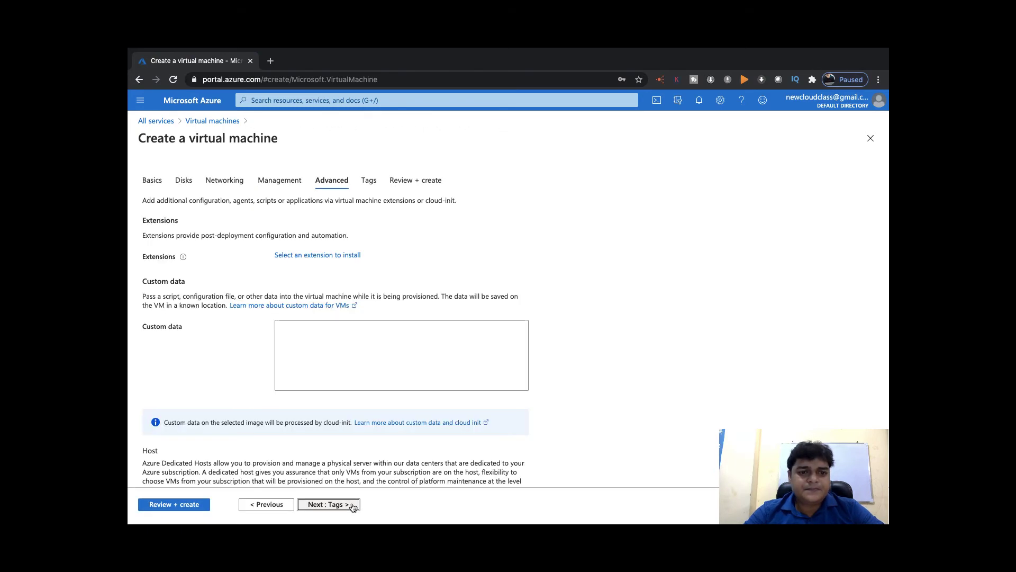
pyautogui.click(353, 506)
pyautogui.click(353, 506)
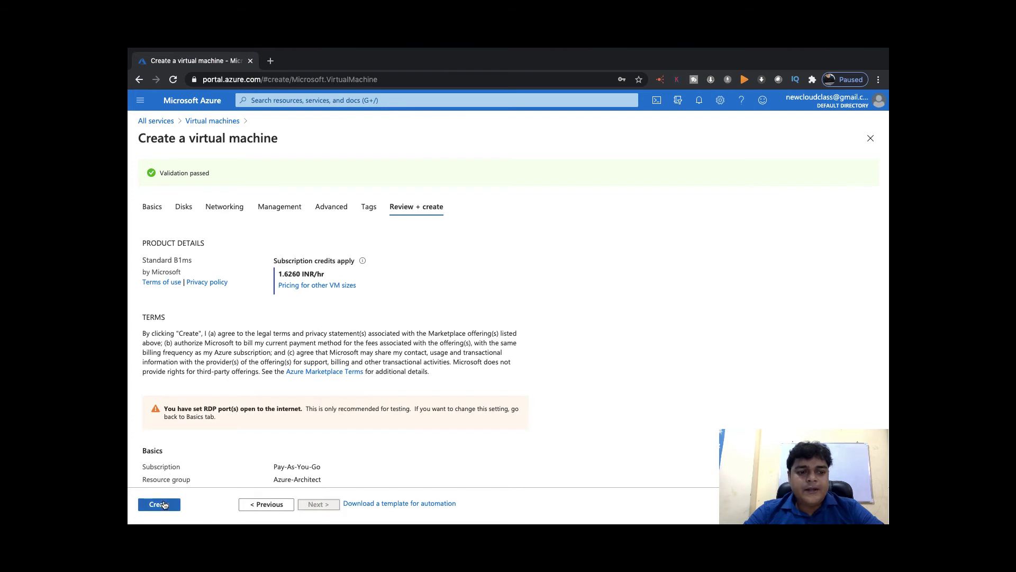
pyautogui.click(162, 506)
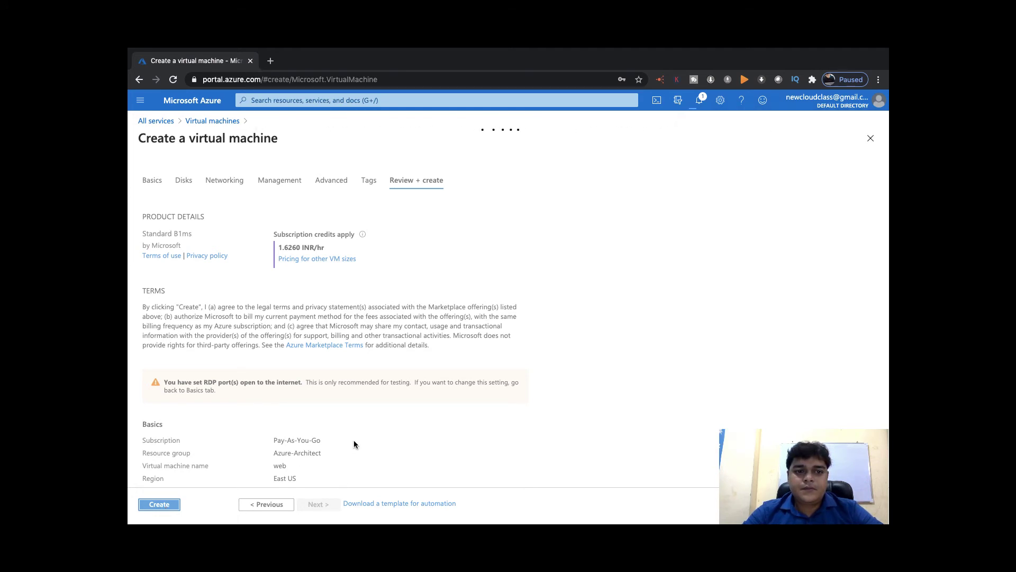
# Check the deployment notifications, then dismiss the storage connection dialog and the Dictionary window
pyautogui.click(700, 100)
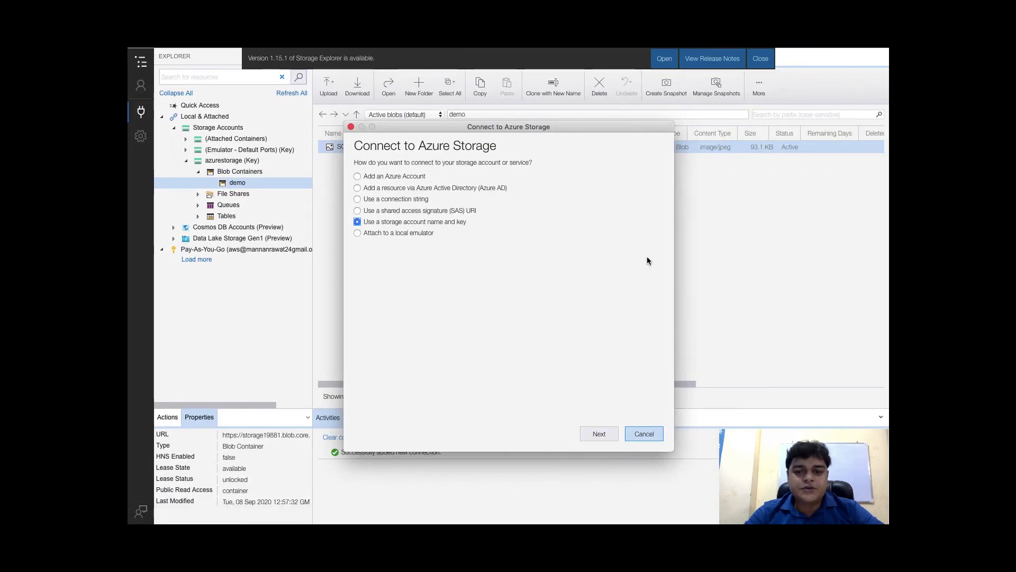
pyautogui.click(644, 433)
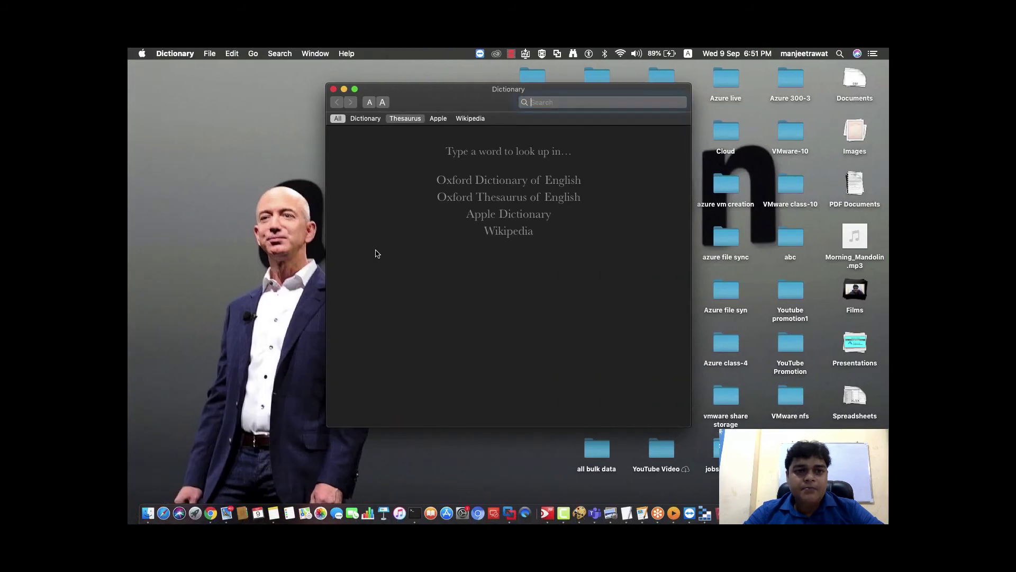
pyautogui.click(334, 89)
# Launch Paint S through Spotlight by searching 'paint s'
pyautogui.press('super+space')
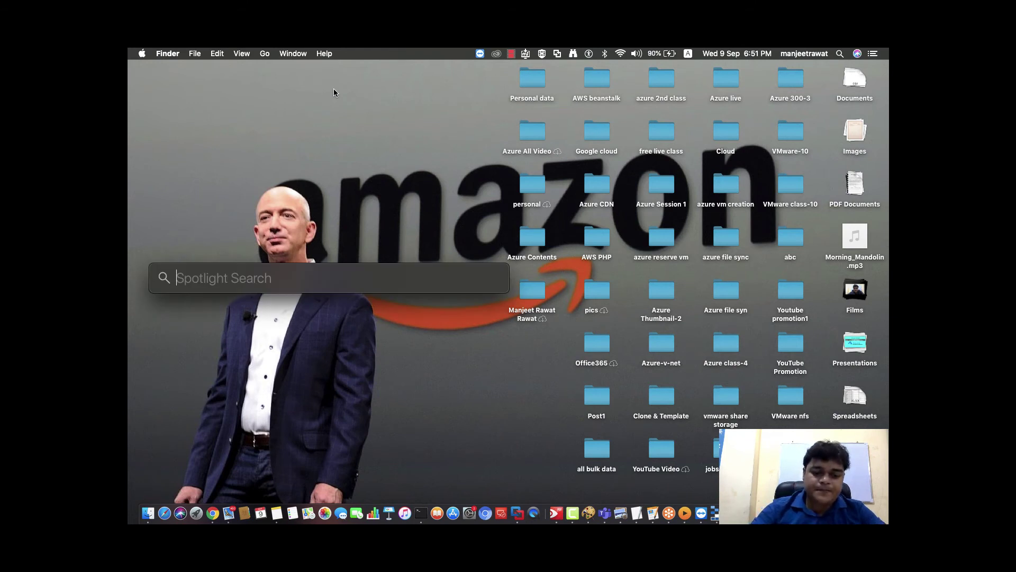
pyautogui.write('paint s')
pyautogui.press('Return')
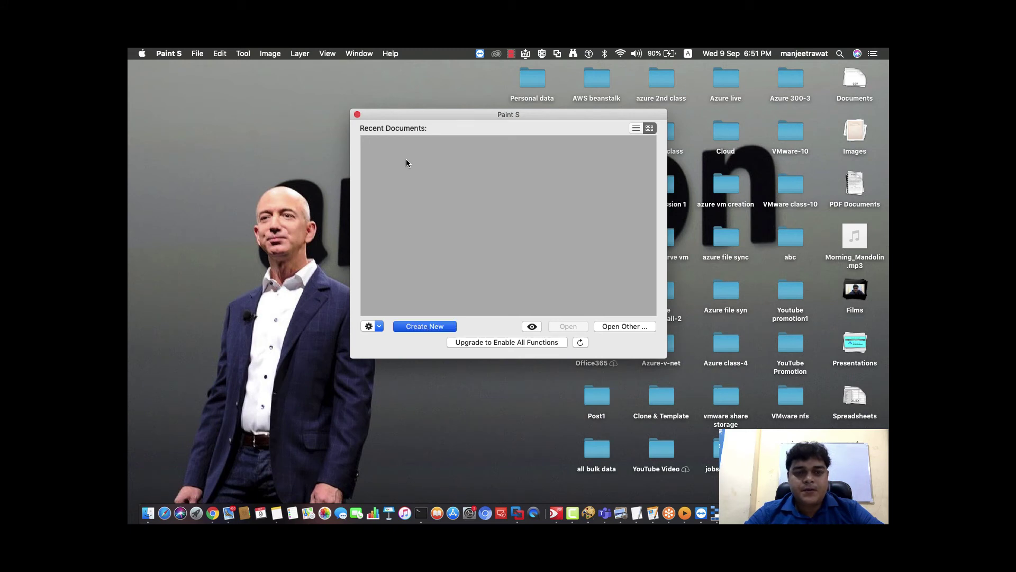
# Create a new 1024×768 canvas and maximise the drawing window
pyautogui.click(424, 326)
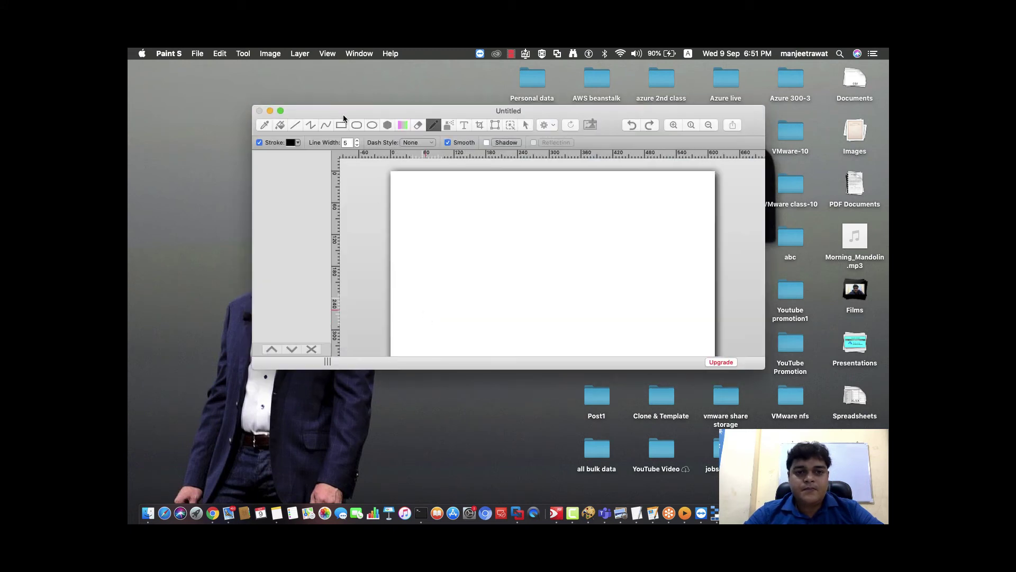
pyautogui.click(571, 242)
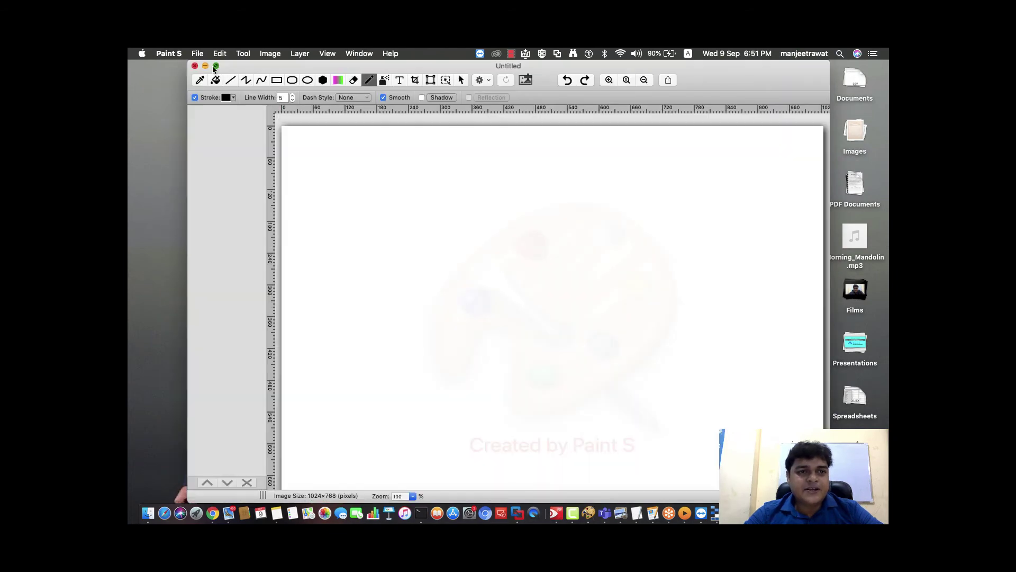
pyautogui.click(216, 66)
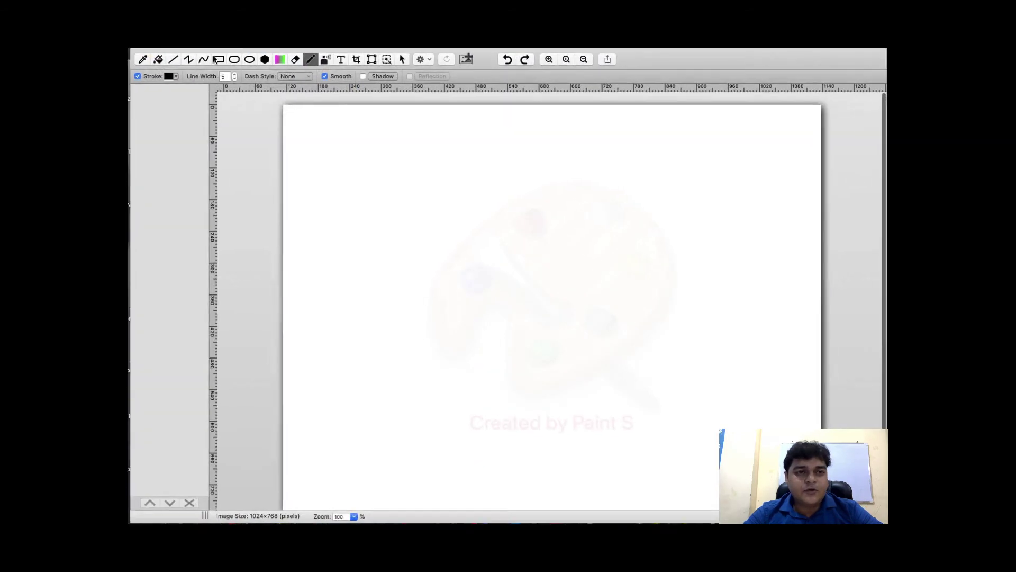
# Add the text 'Azure File Share' and draw a rounded rectangle around it
pyautogui.click(340, 60)
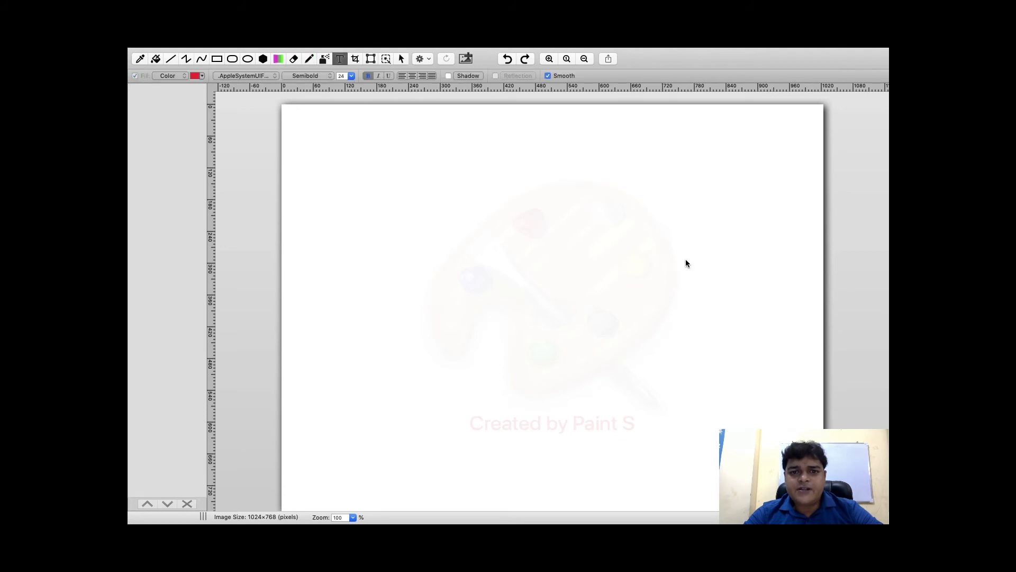
pyautogui.moveTo(686, 263); pyautogui.dragTo(466, 160)
pyautogui.write('Azure ')
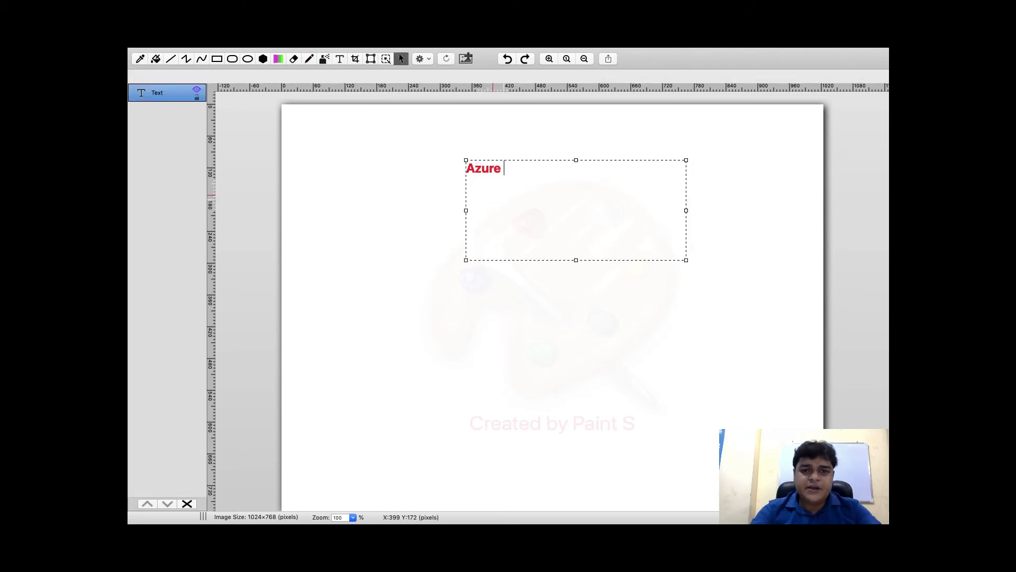
pyautogui.write('File')
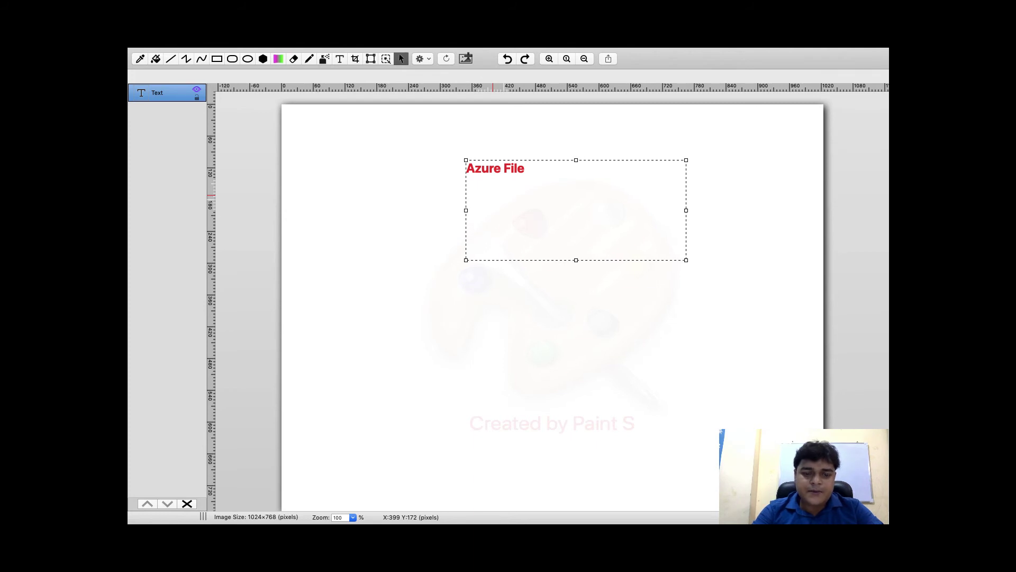
pyautogui.write(' Share')
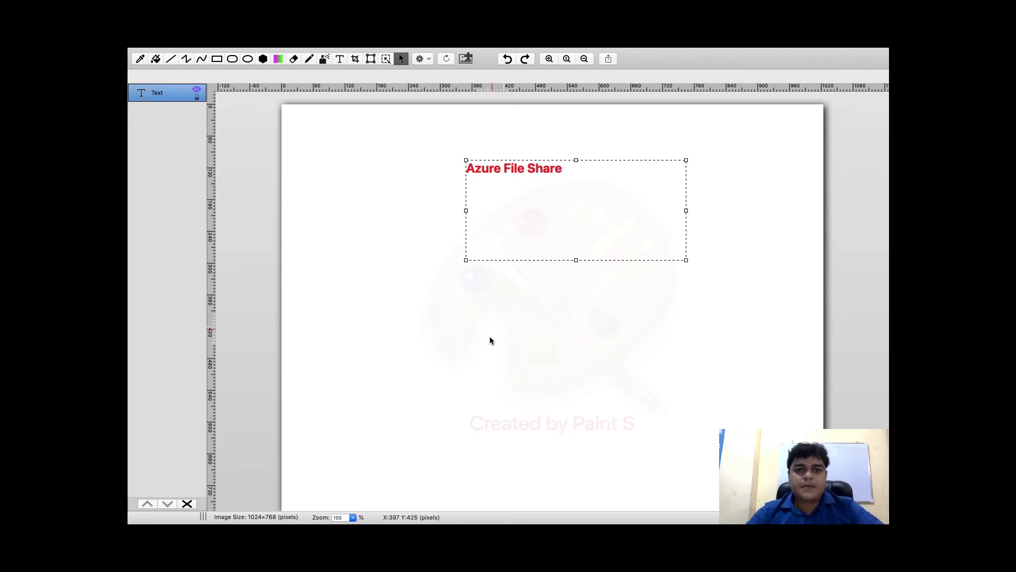
pyautogui.moveTo(575, 160); pyautogui.dragTo(579, 193)
pyautogui.click(551, 336)
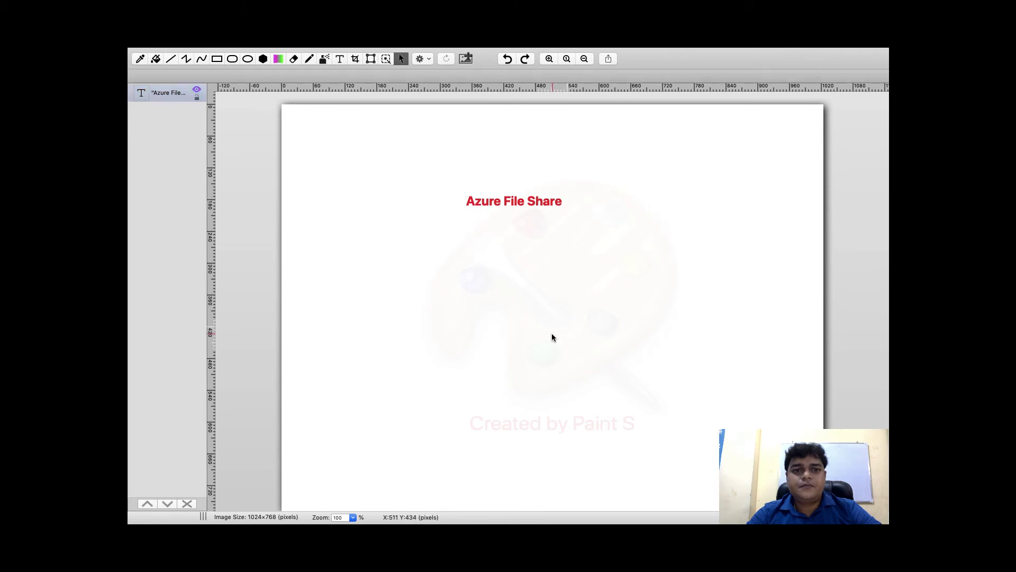
pyautogui.click(232, 60)
pyautogui.moveTo(452, 178); pyautogui.dragTo(579, 240)
pyautogui.click(608, 284)
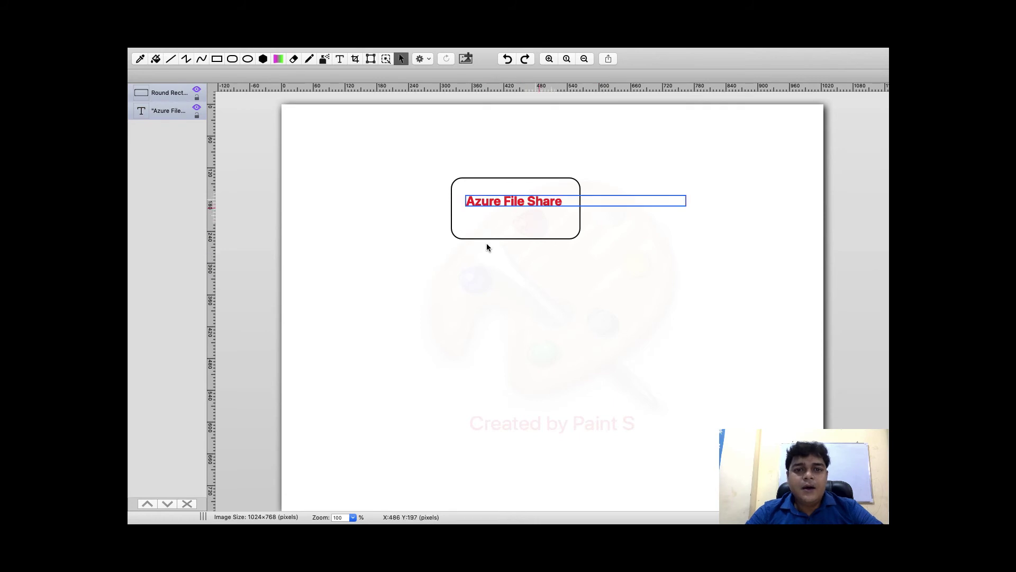
# Draw two arrows down from the box, each leading to a rectangle monitor shape
pyautogui.click(309, 58)
pyautogui.moveTo(458, 233)
pyautogui.mouseDown()
pyautogui.moveTo(375, 365)
pyautogui.moveTo(372, 357)
pyautogui.moveTo(395, 367)
pyautogui.mouseUp()
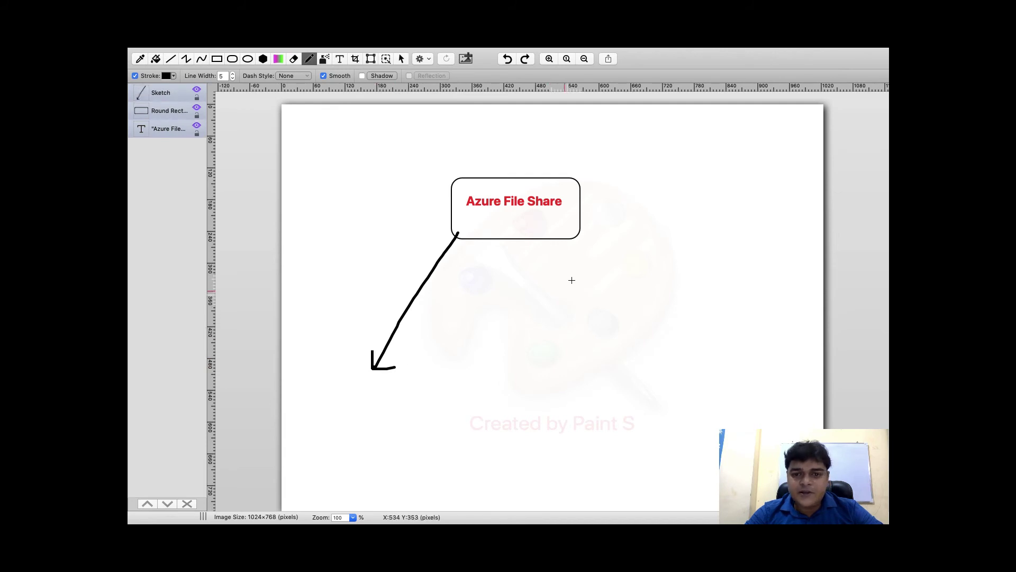
pyautogui.moveTo(576, 236)
pyautogui.mouseDown()
pyautogui.moveTo(643, 350)
pyautogui.moveTo(656, 337)
pyautogui.mouseUp()
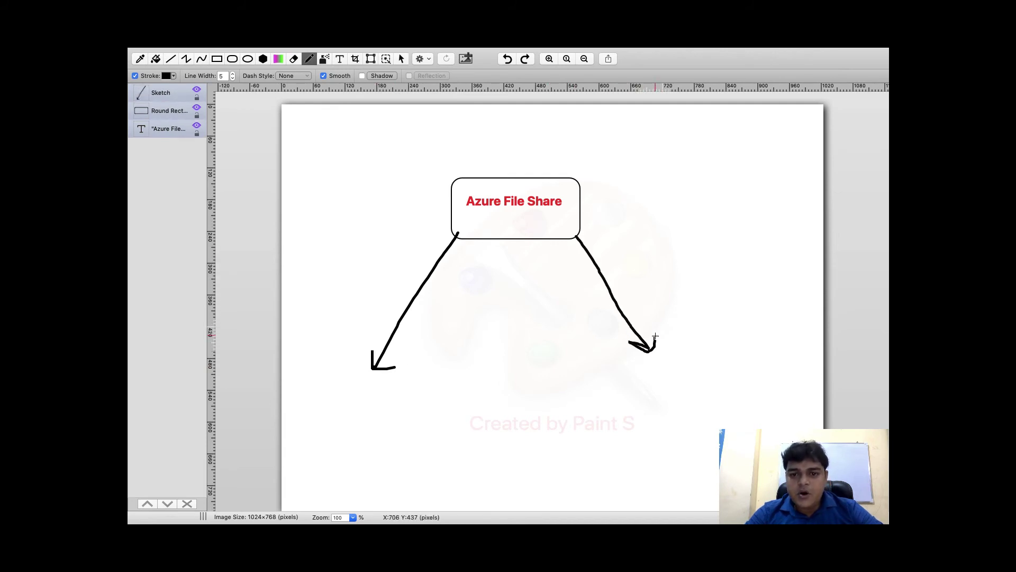
pyautogui.click(217, 59)
pyautogui.moveTo(336, 378)
pyautogui.mouseDown()
pyautogui.moveTo(406, 422)
pyautogui.moveTo(353, 421)
pyautogui.mouseUp()
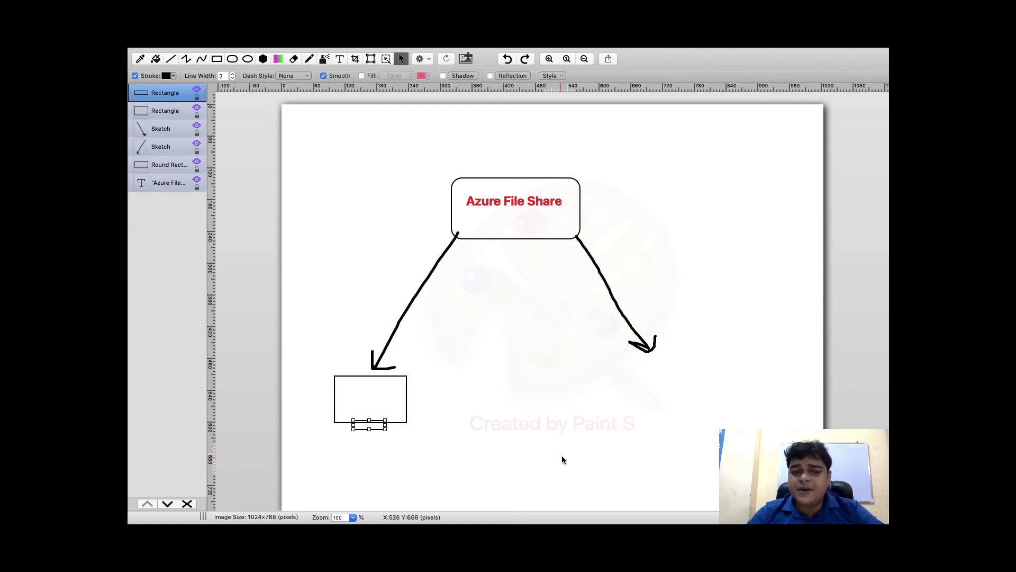
pyautogui.moveTo(634, 375); pyautogui.dragTo(654, 419)
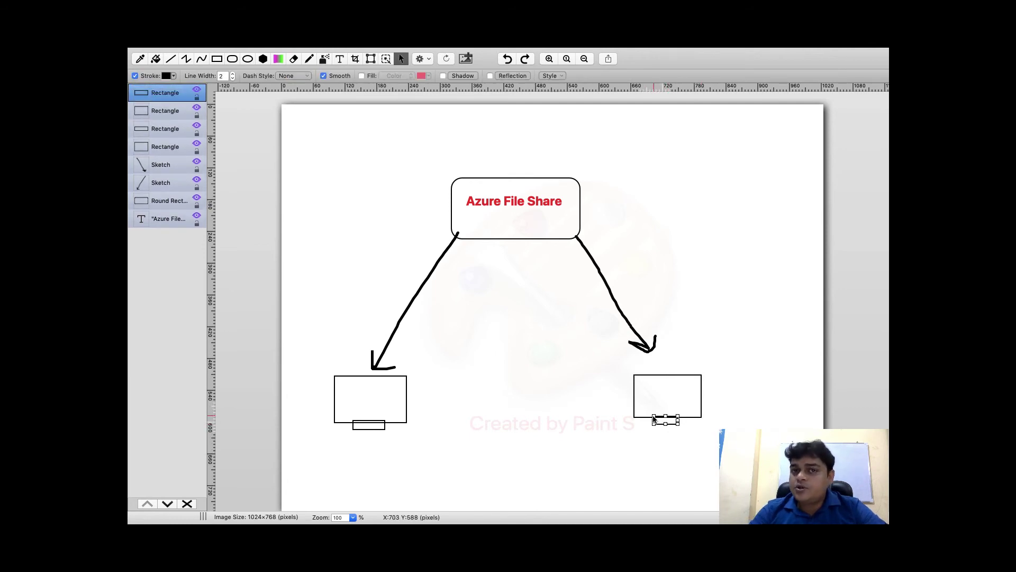
# Label the left monitor 'Azure VM' and start labelling the right one 'Lo'
pyautogui.click(341, 62)
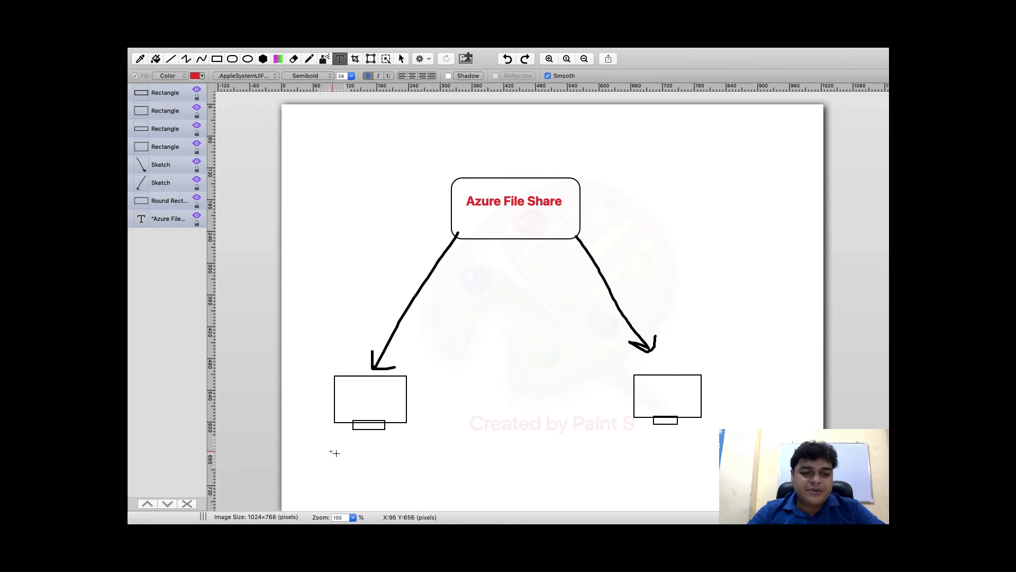
pyautogui.moveTo(330, 450); pyautogui.dragTo(463, 479)
pyautogui.write('Azu')
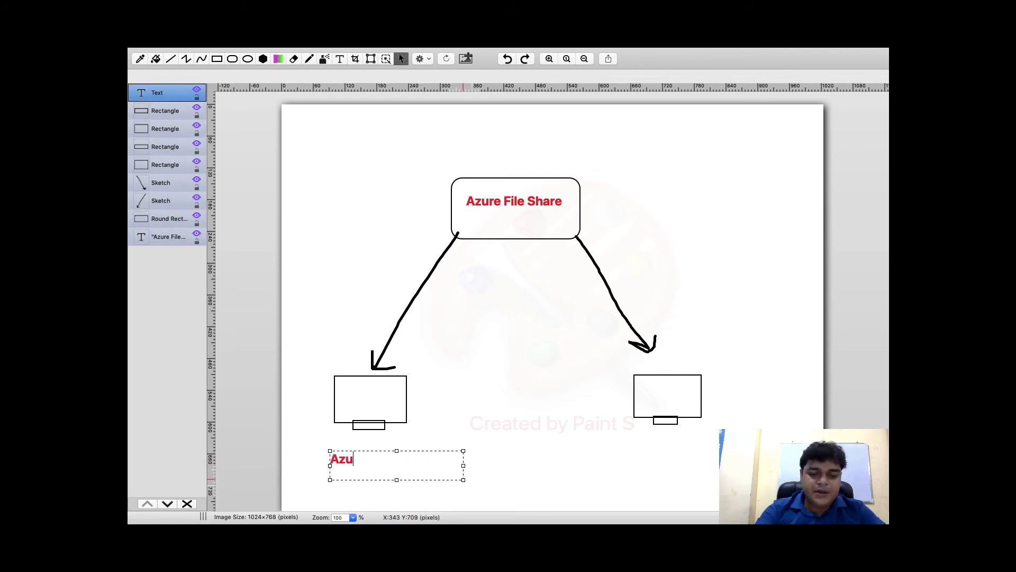
pyautogui.write('re VM')
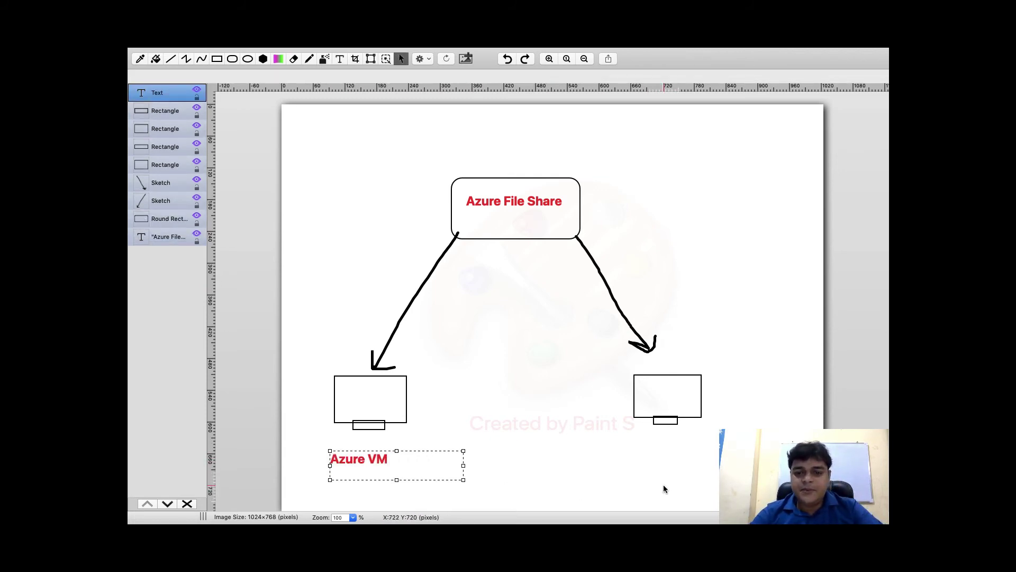
pyautogui.moveTo(621, 442); pyautogui.dragTo(774, 476)
pyautogui.write('Local-Pc')
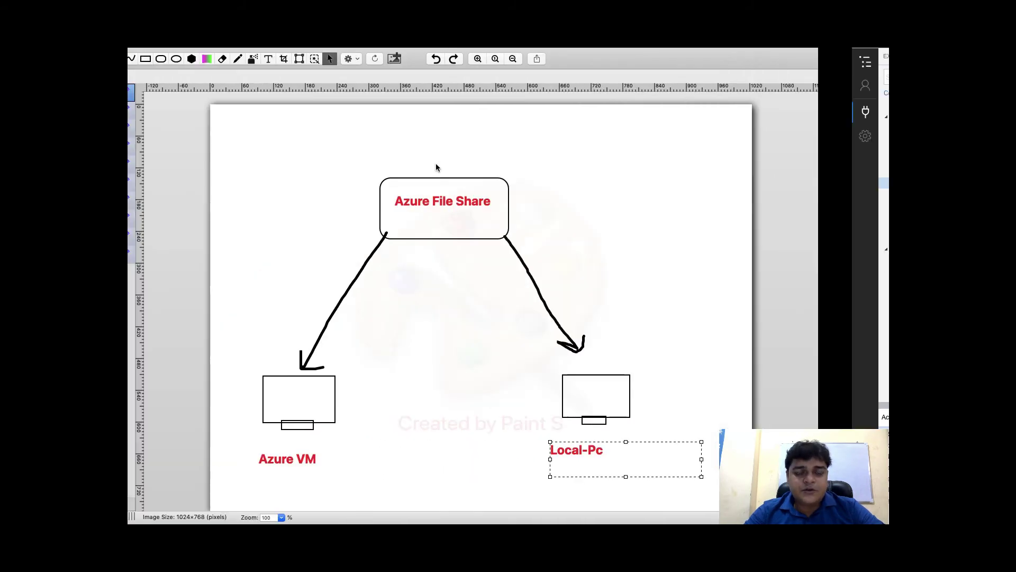
# Expand azurestorage's File Shares in Storage Explorer, then return to the portal's All services page
pyautogui.hotkey('ctrl', 'Right')
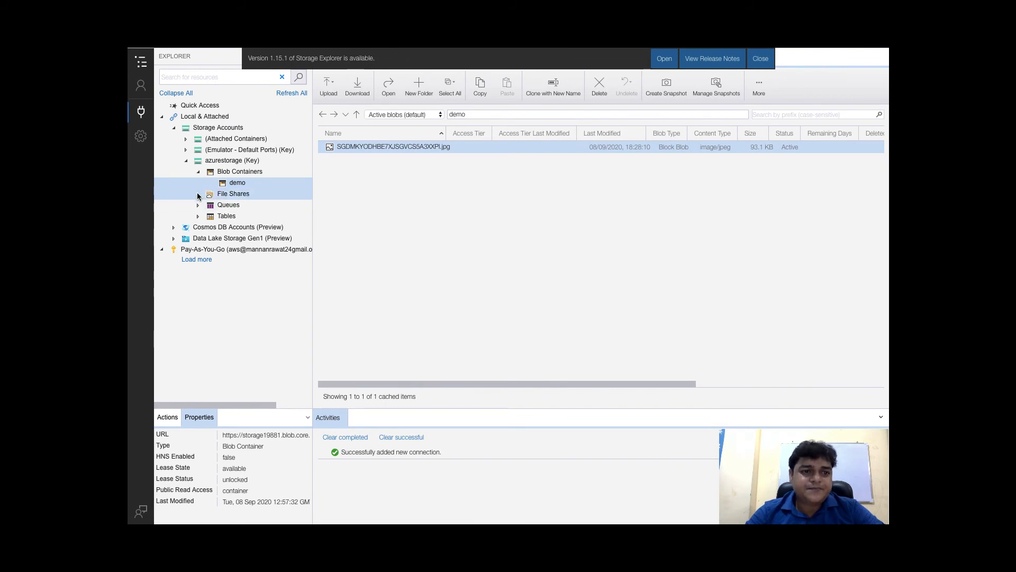
pyautogui.click(199, 195)
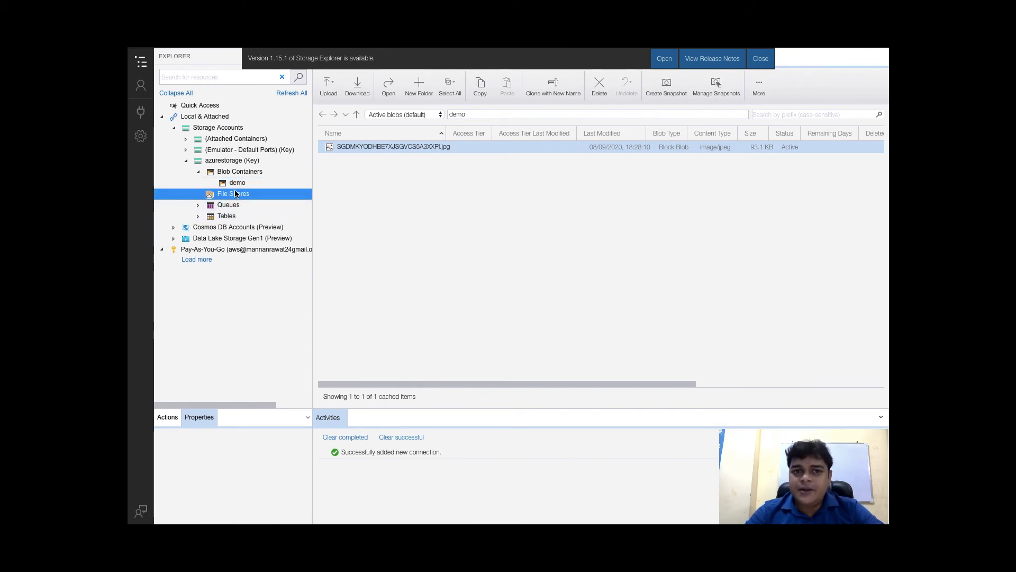
pyautogui.hotkey('ctrl', 'Right')
pyautogui.click(162, 121)
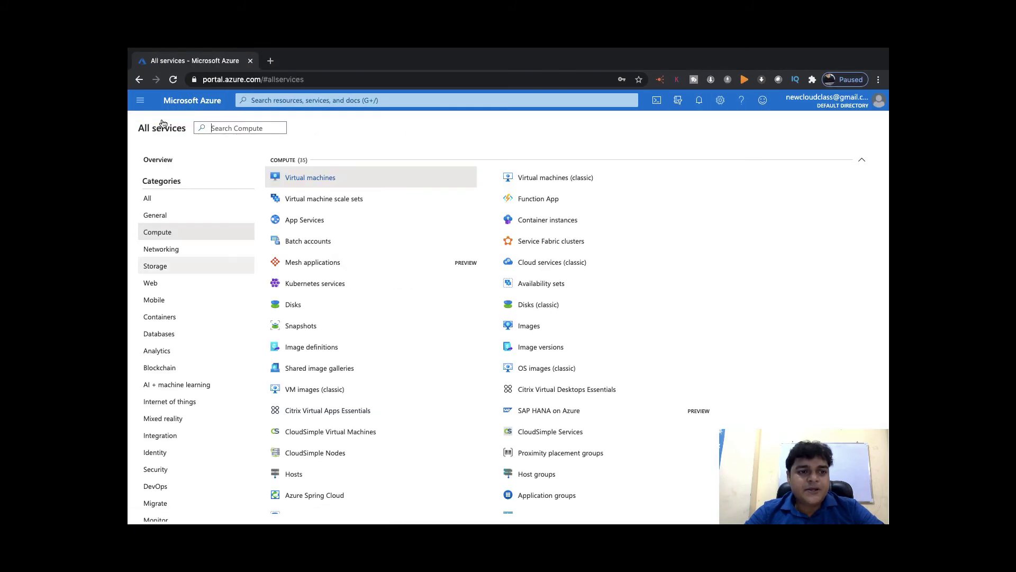
# Open the File shares page of the storage19881 storage account
pyautogui.click(157, 270)
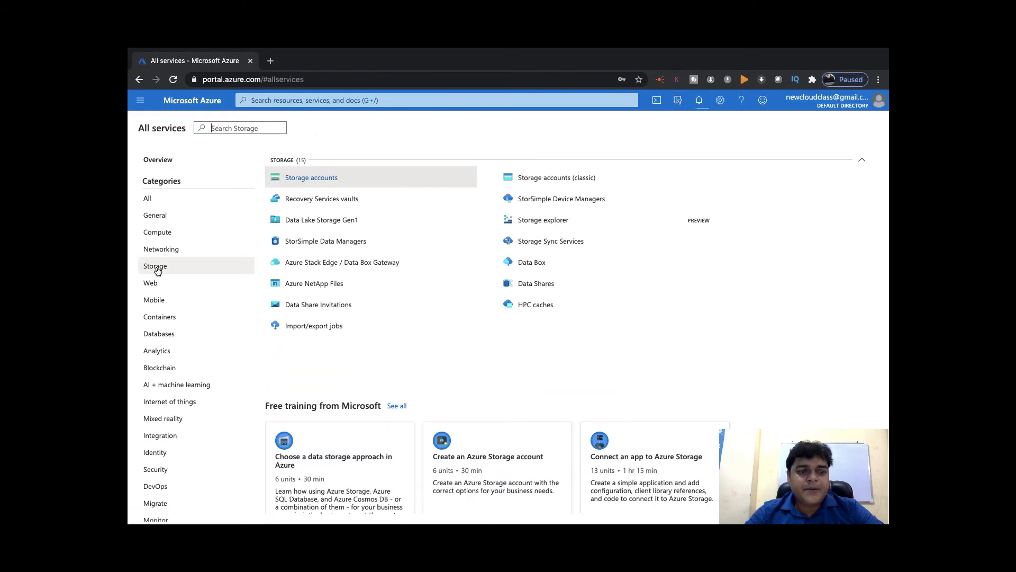
pyautogui.click(311, 180)
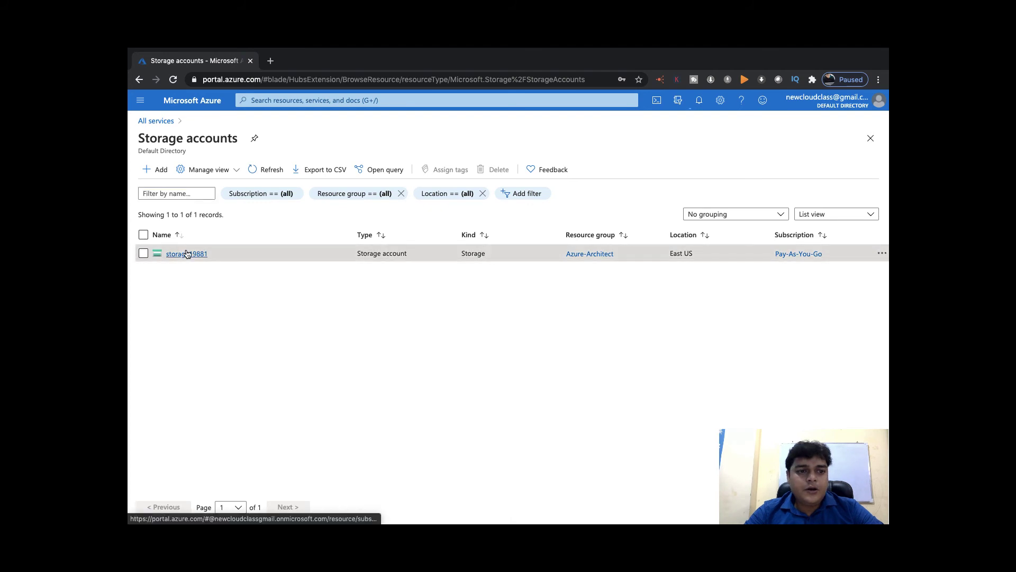
pyautogui.click(181, 254)
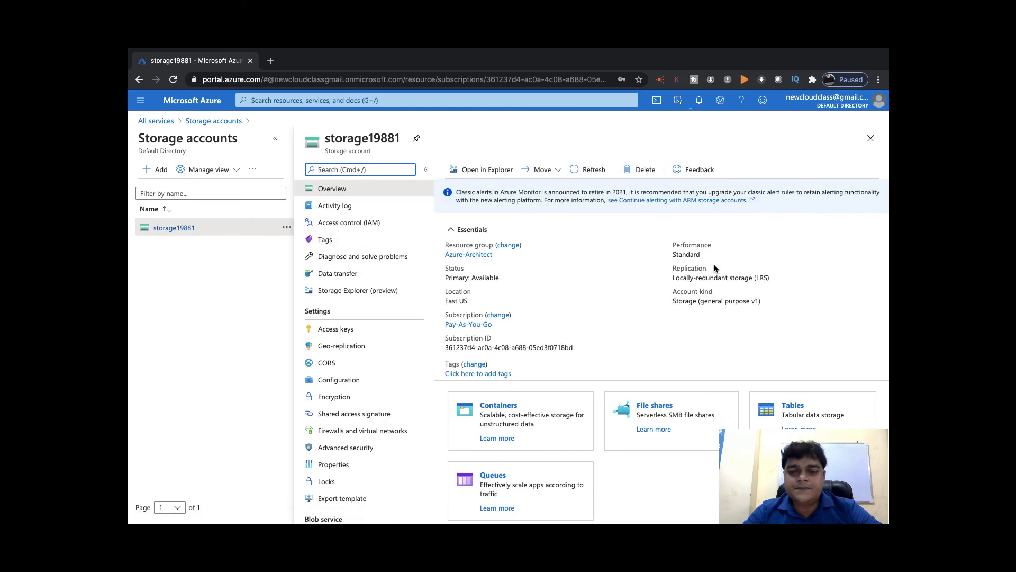
pyautogui.click(655, 405)
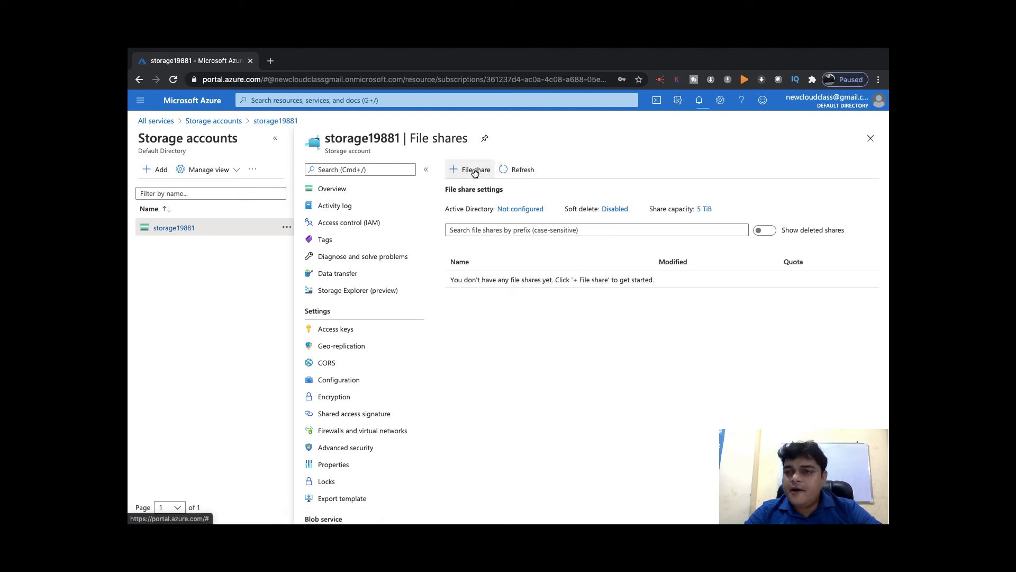
# Create a file share named share-file with a 5 GiB quota
pyautogui.click(475, 171)
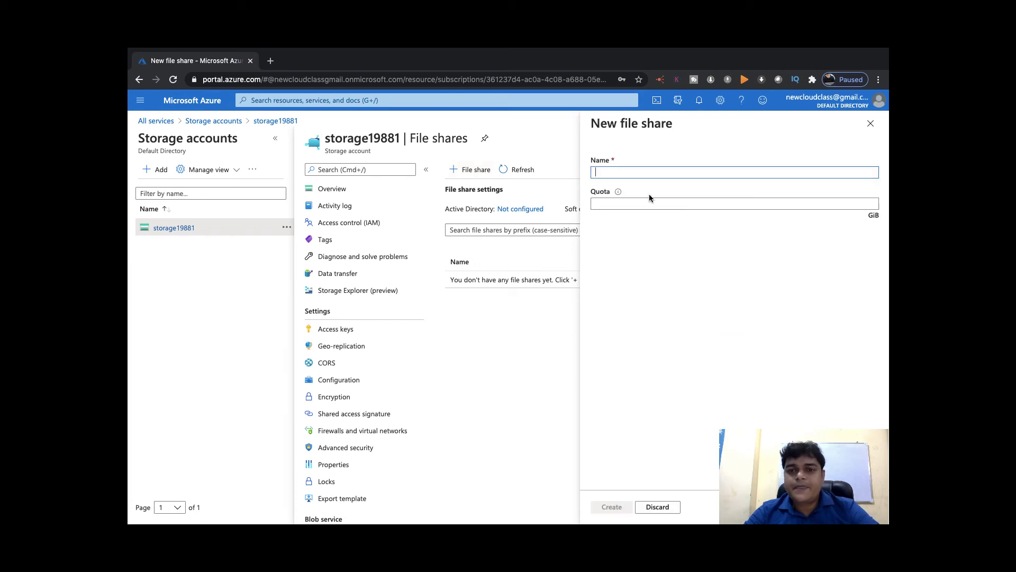
pyautogui.write('sha')
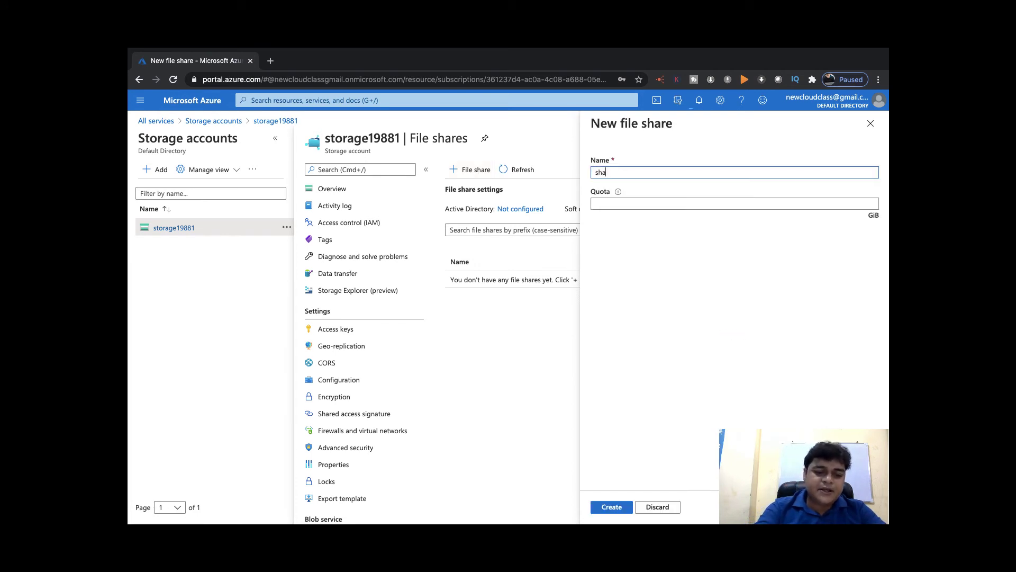
pyautogui.write('re-file')
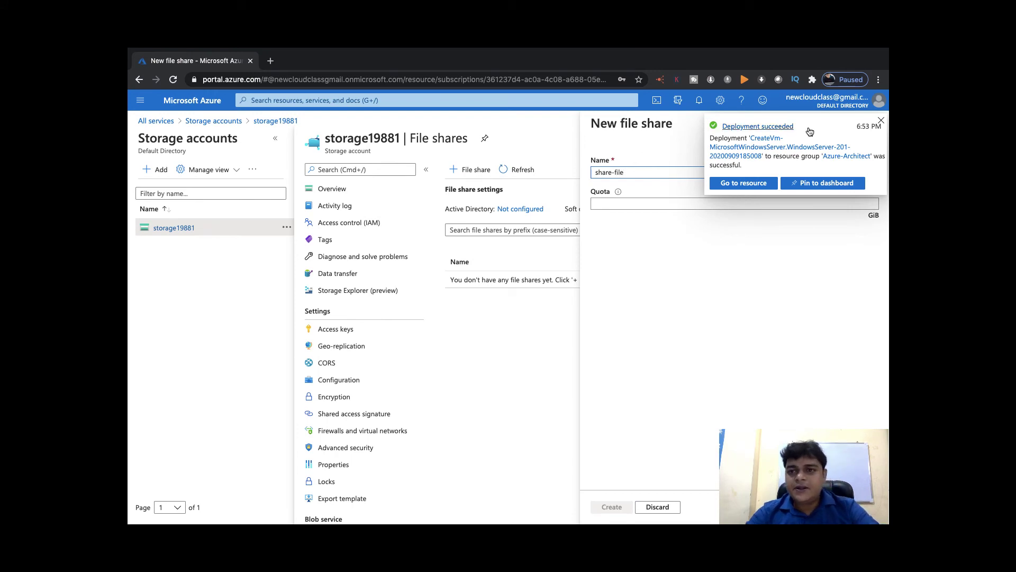
pyautogui.click(883, 120)
pyautogui.click(639, 205)
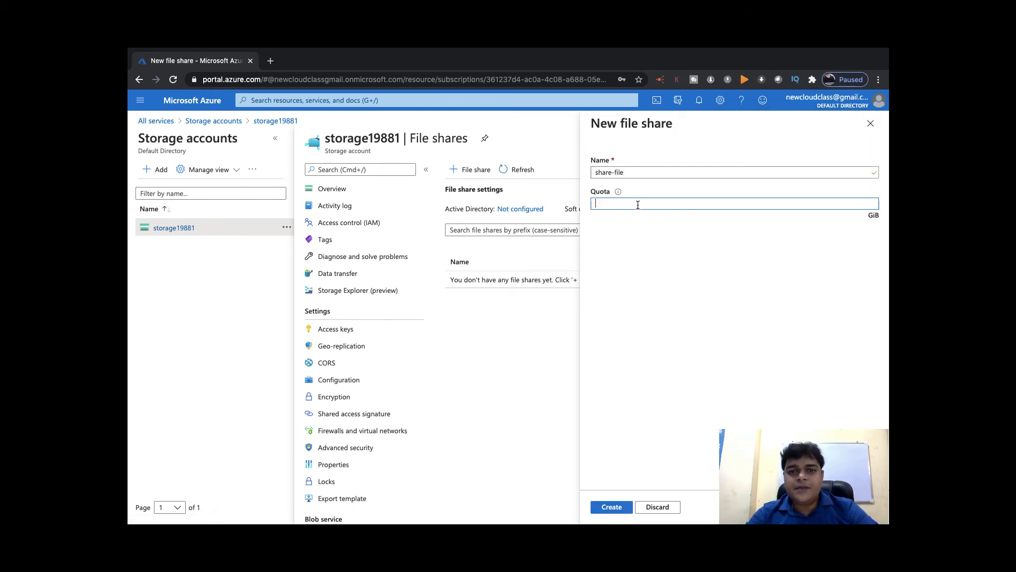
pyautogui.write('5')
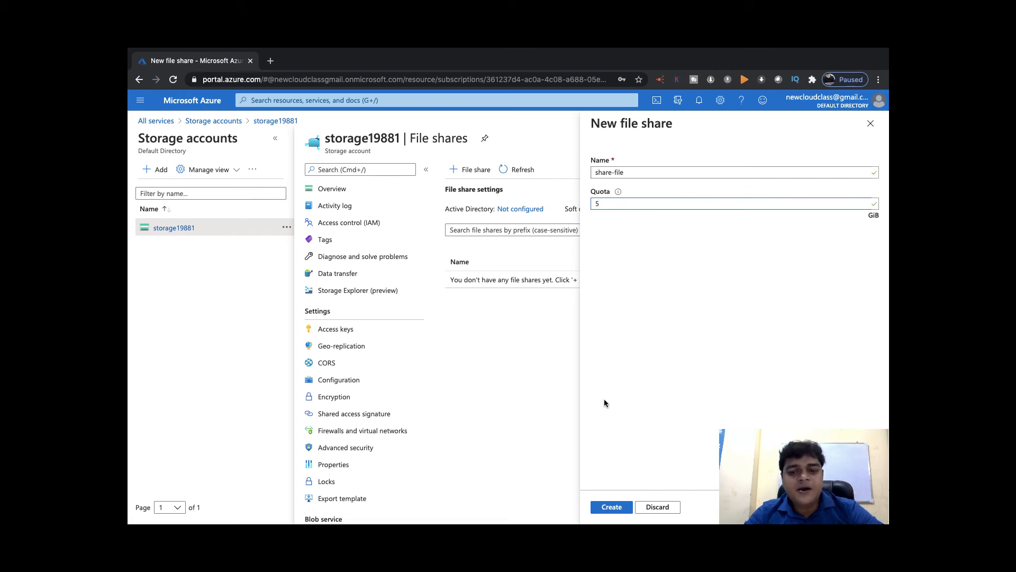
pyautogui.click(614, 508)
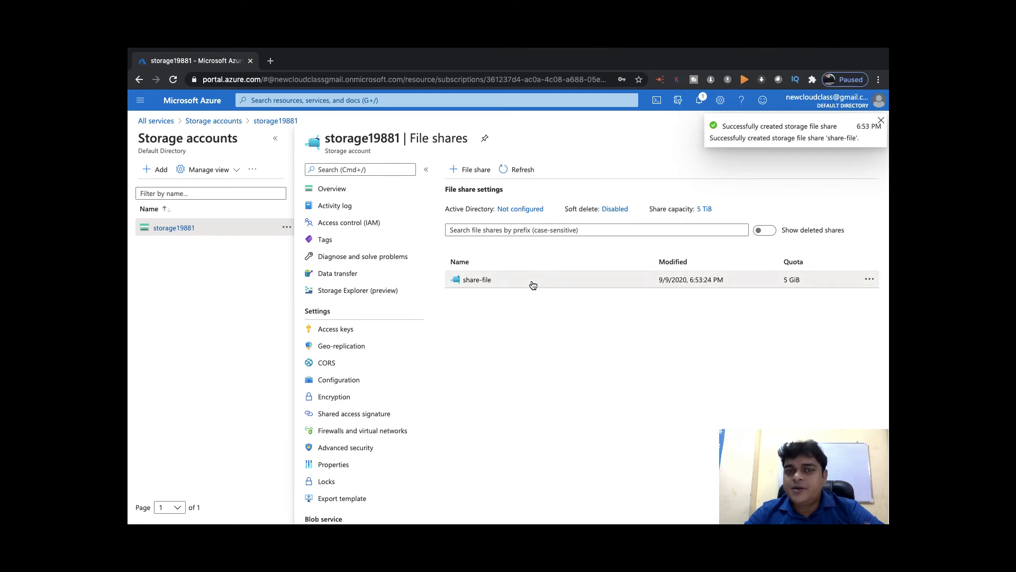
pyautogui.hotkey('ctrl', 'Left')
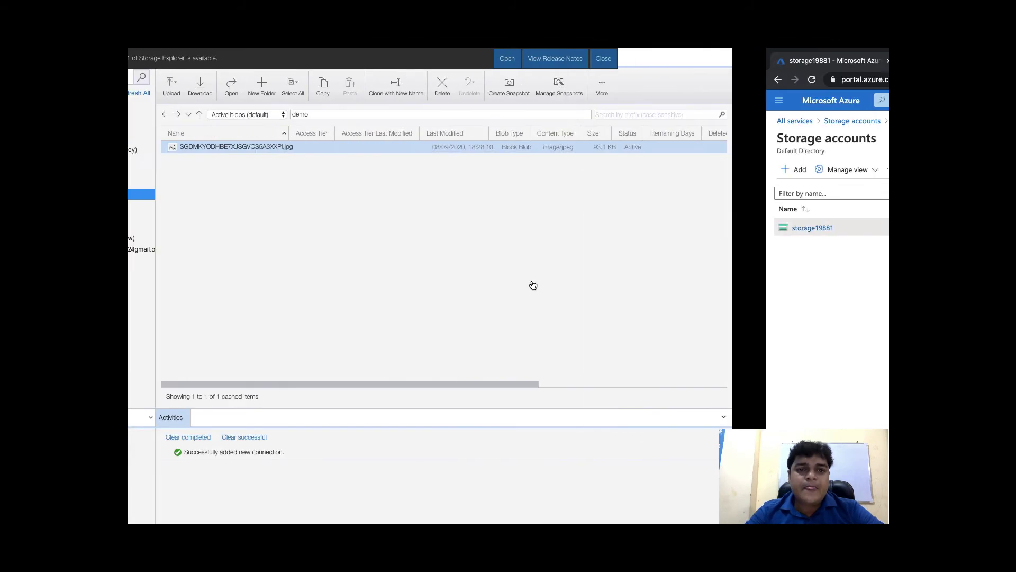
# Open the 'web' virtual machine from Compute services and copy its public IP 52.188.15.56
pyautogui.hotkey('ctrl', 'Right')
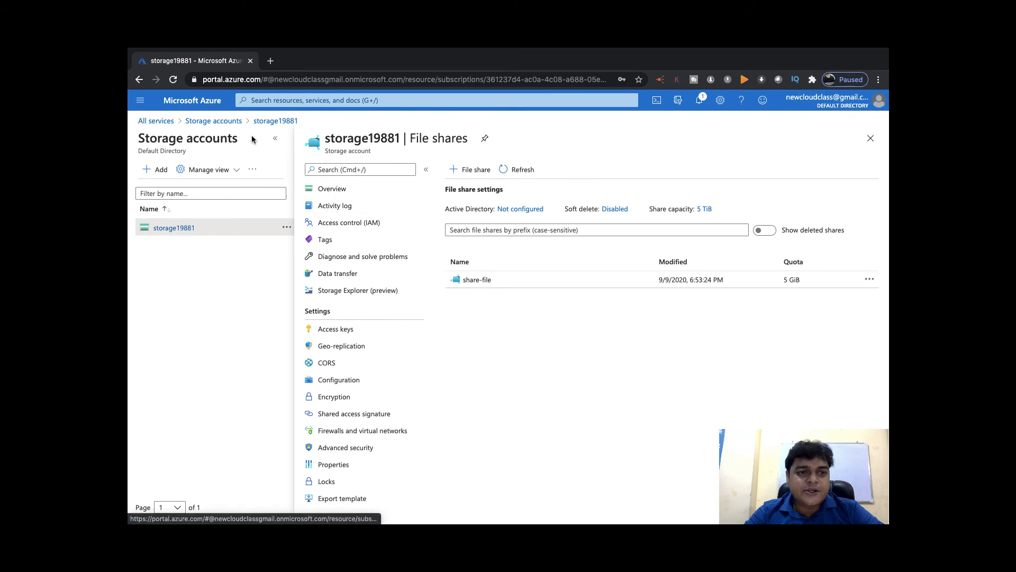
pyautogui.click(202, 121)
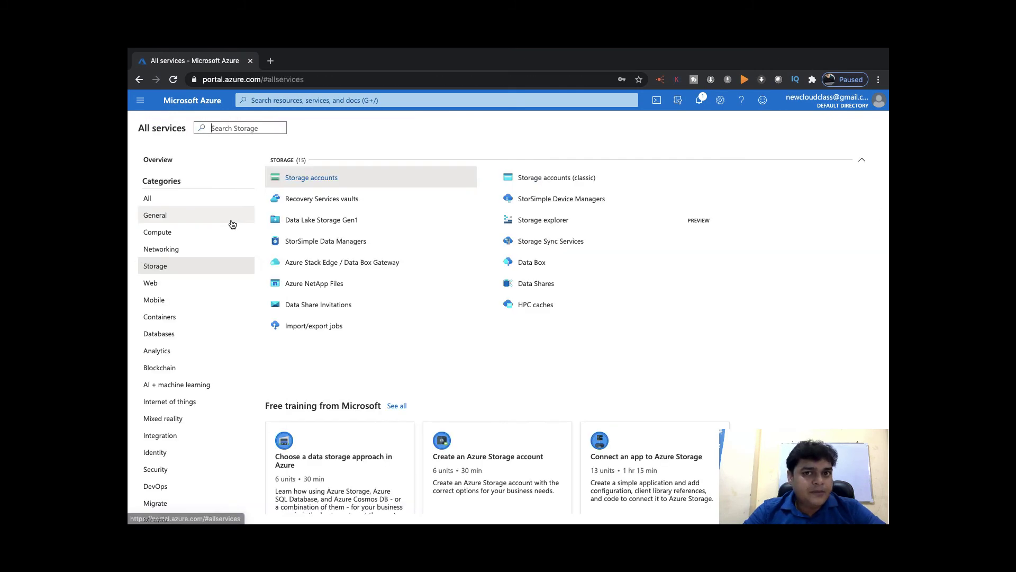
pyautogui.click(156, 234)
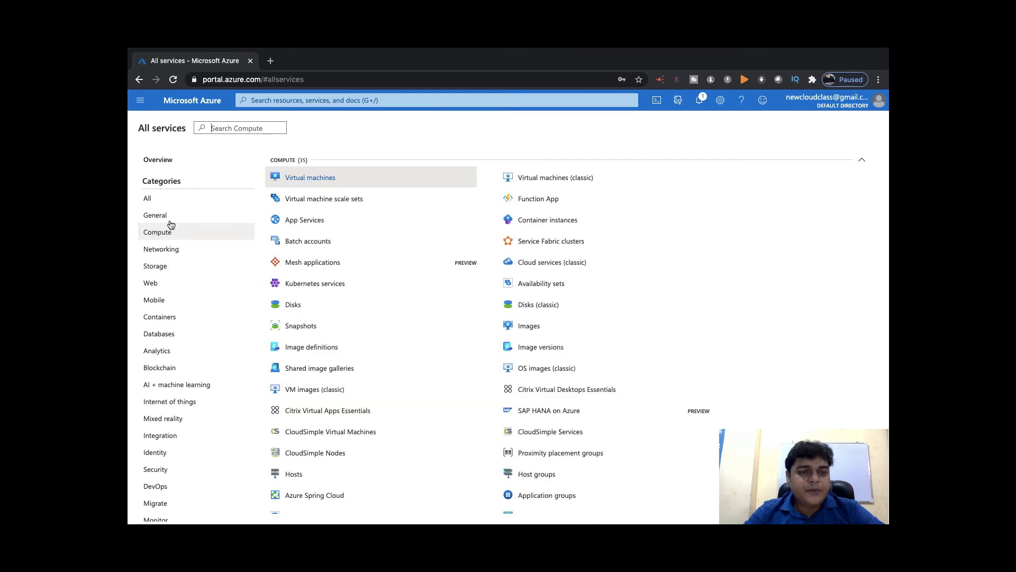
pyautogui.click(310, 179)
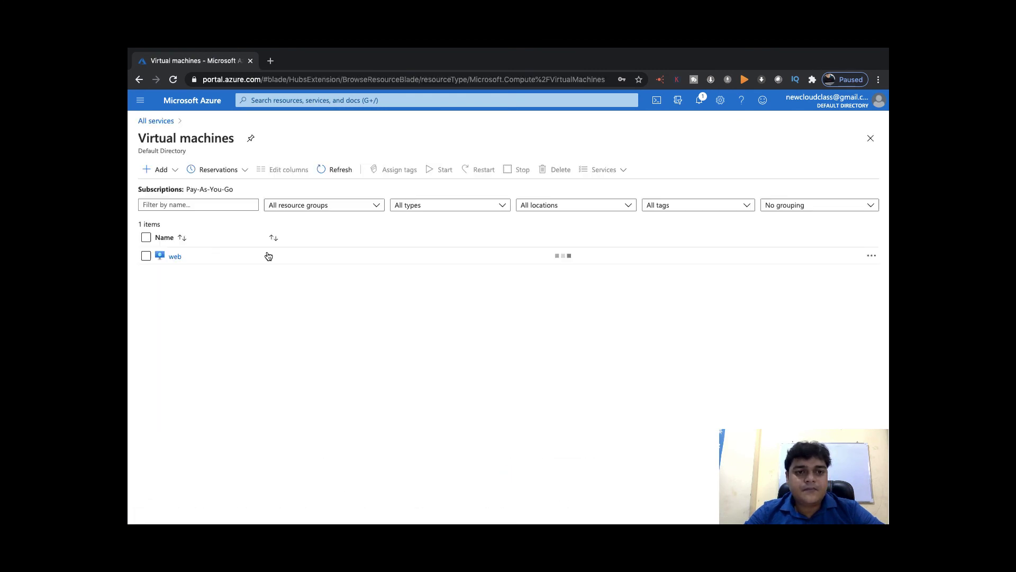
pyautogui.click(174, 257)
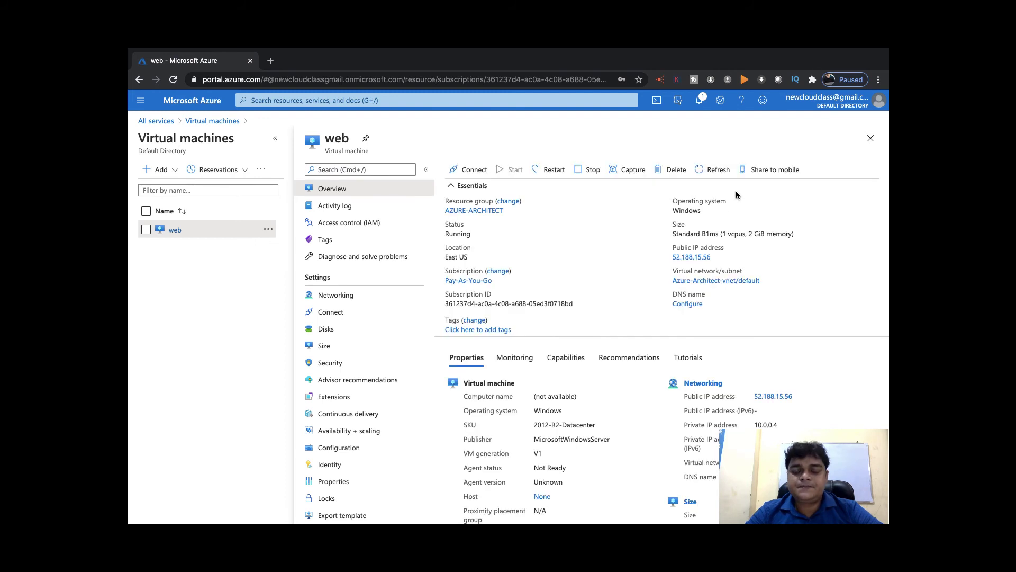
pyautogui.click(717, 257)
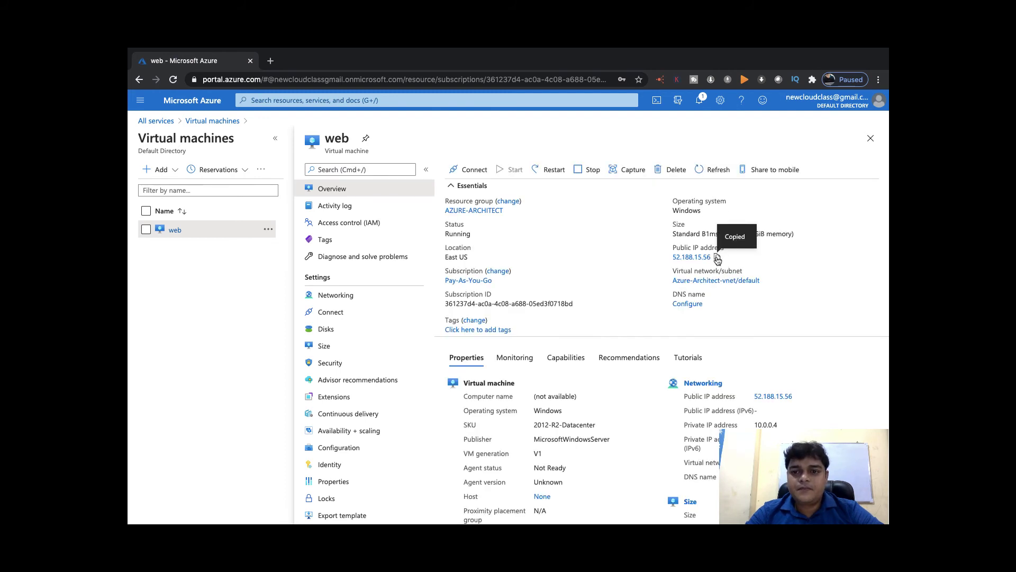
pyautogui.hotkey('ctrl', 'Left')
pyautogui.hotkey('ctrl', 'Left')
pyautogui.hotkey('ctrl', 'Left')
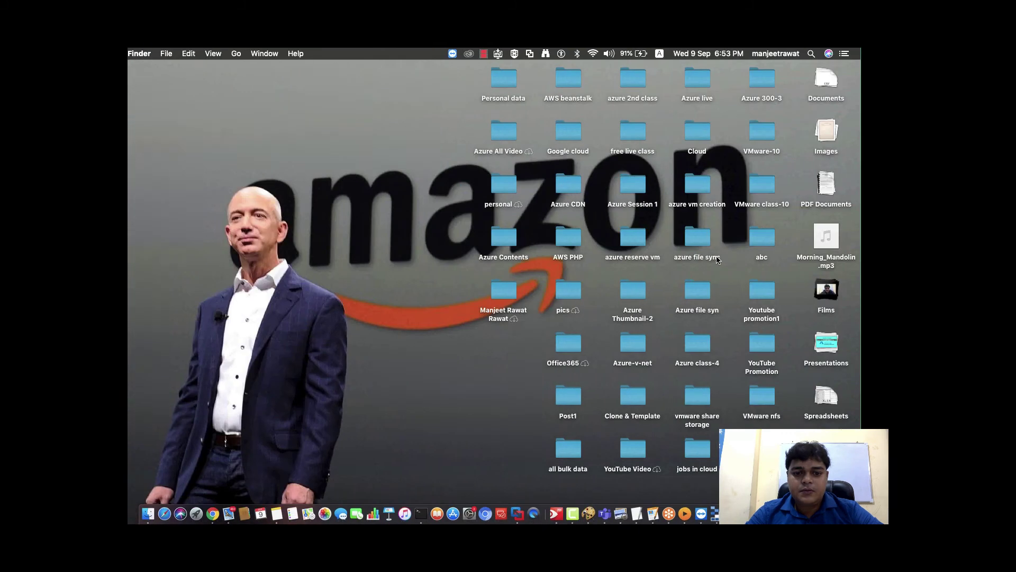
# Bring up the Microsoft Remote Desktop main window from the Dock
pyautogui.rightClick(501, 513)
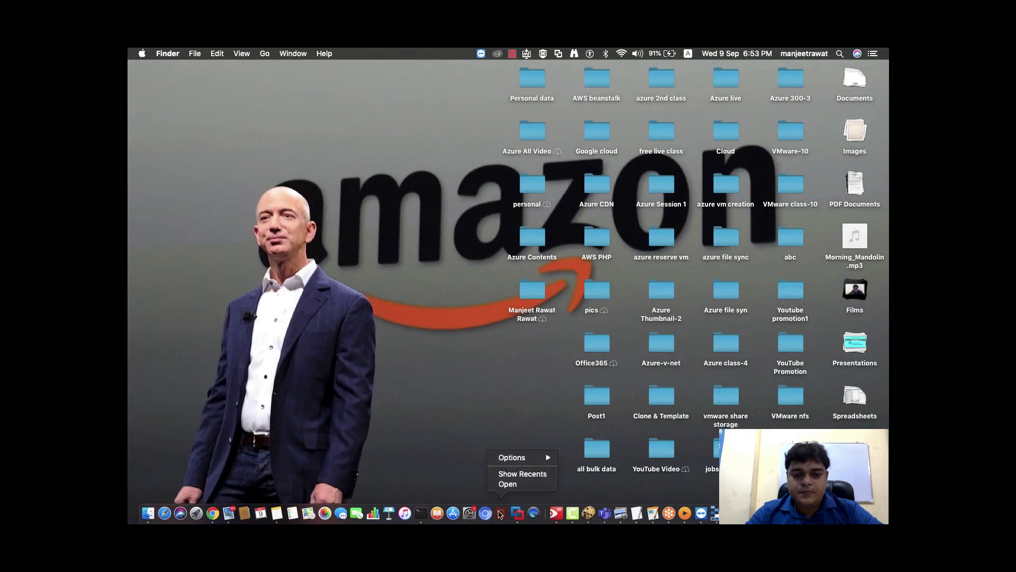
pyautogui.click(482, 474)
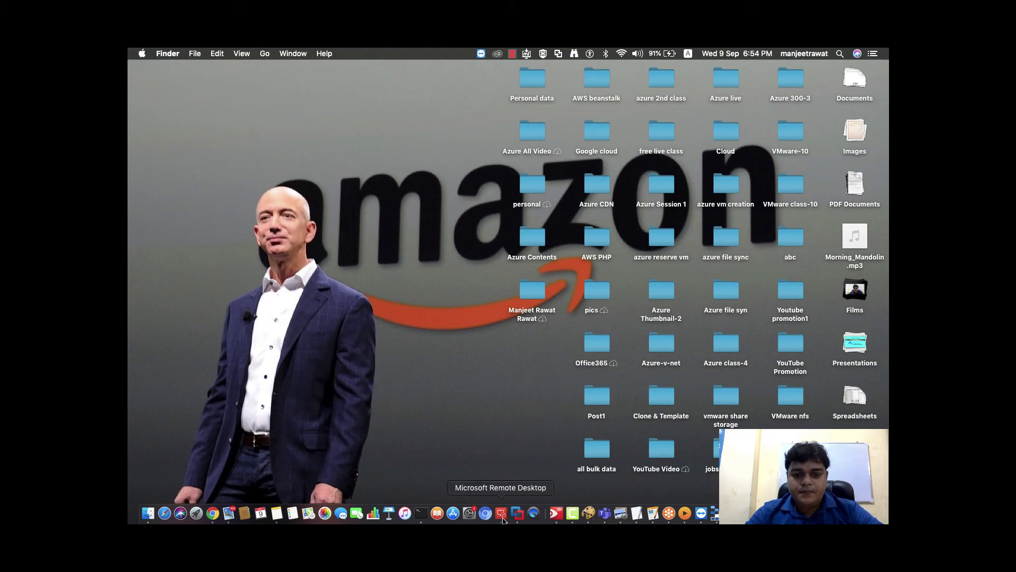
pyautogui.rightClick(503, 521)
pyautogui.click(530, 465)
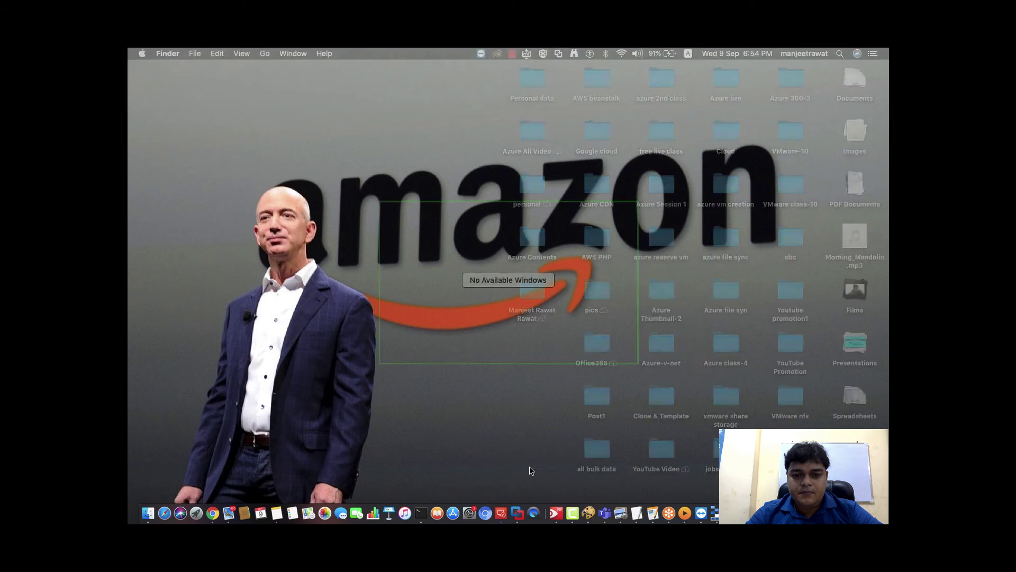
pyautogui.click(503, 514)
pyautogui.click(502, 514)
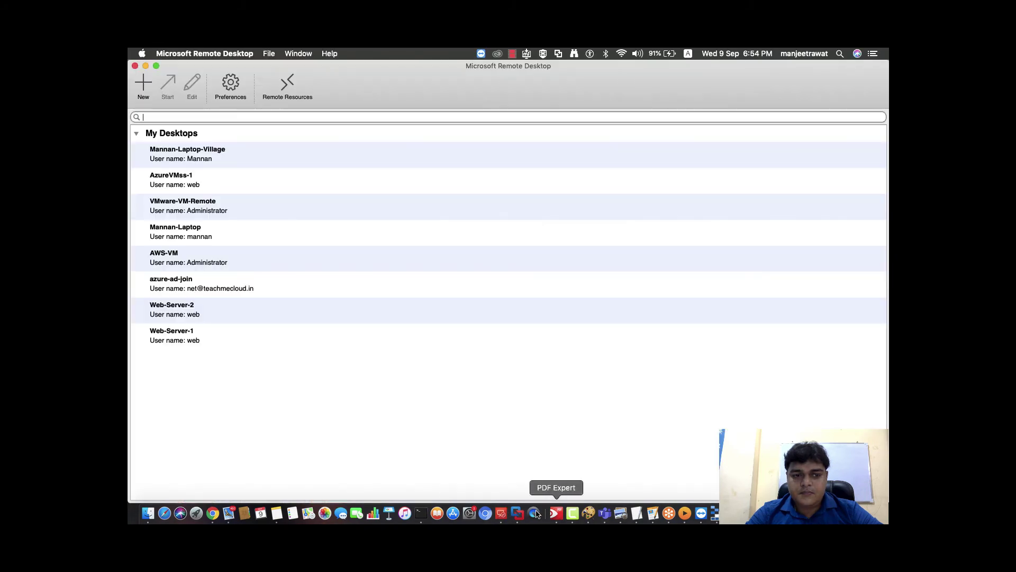
# Change Web-Server-1's PC name to 52.188.15.56, connect, and accept the certificate warning
pyautogui.rightClick(183, 335)
pyautogui.click(217, 345)
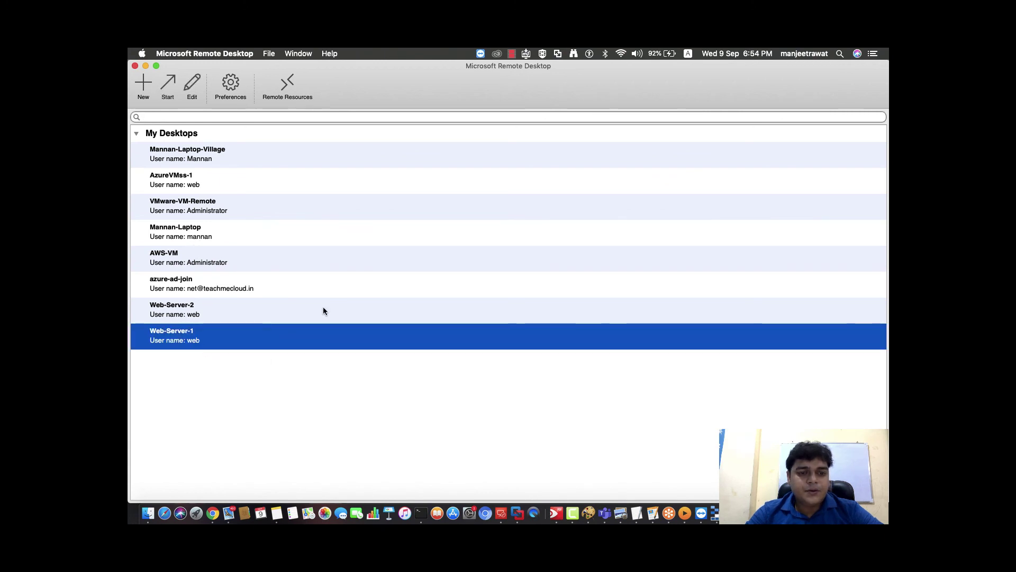
pyautogui.tripleClick(451, 266)
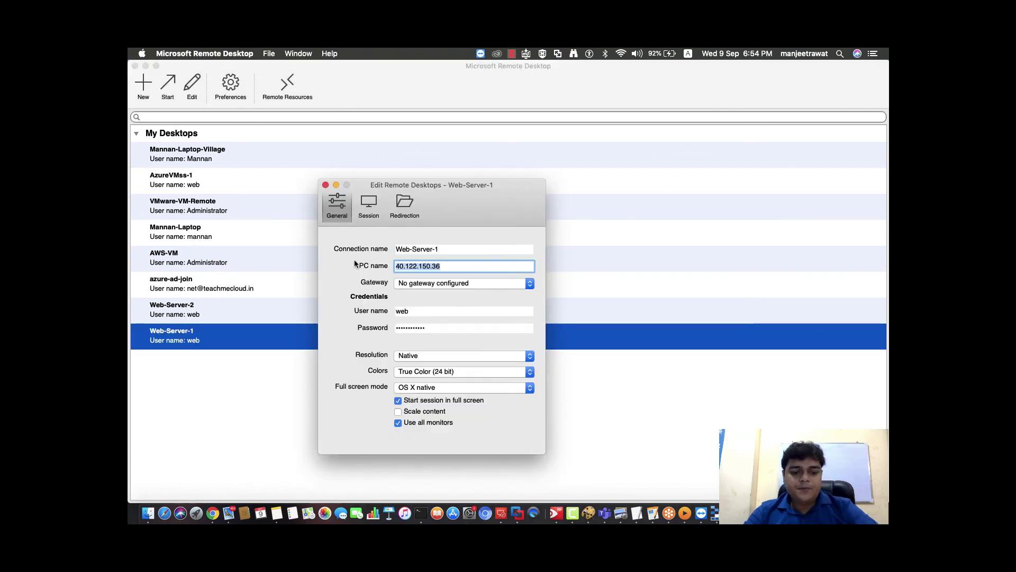
pyautogui.press('super+v')
pyautogui.click(325, 185)
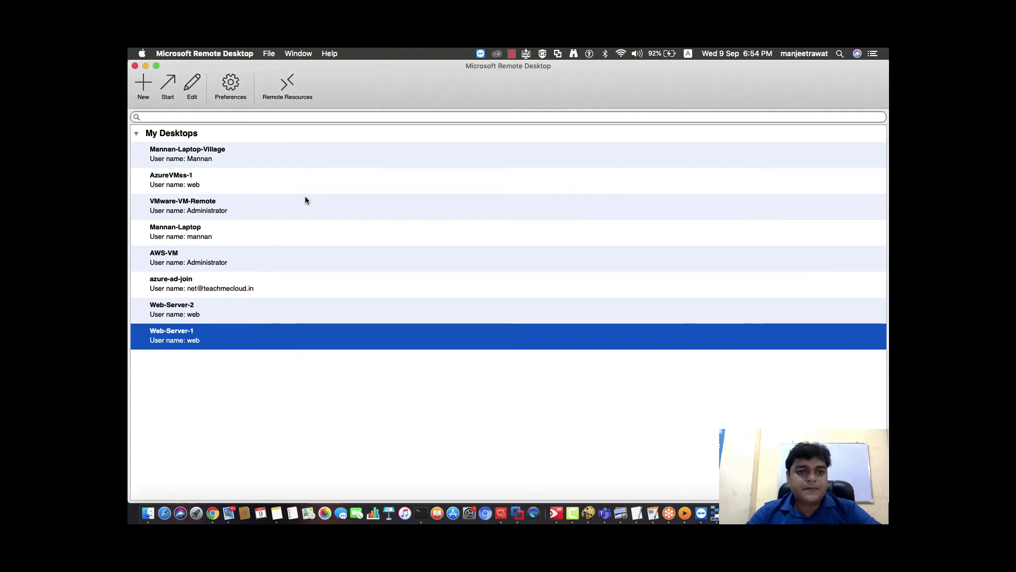
pyautogui.doubleClick(211, 332)
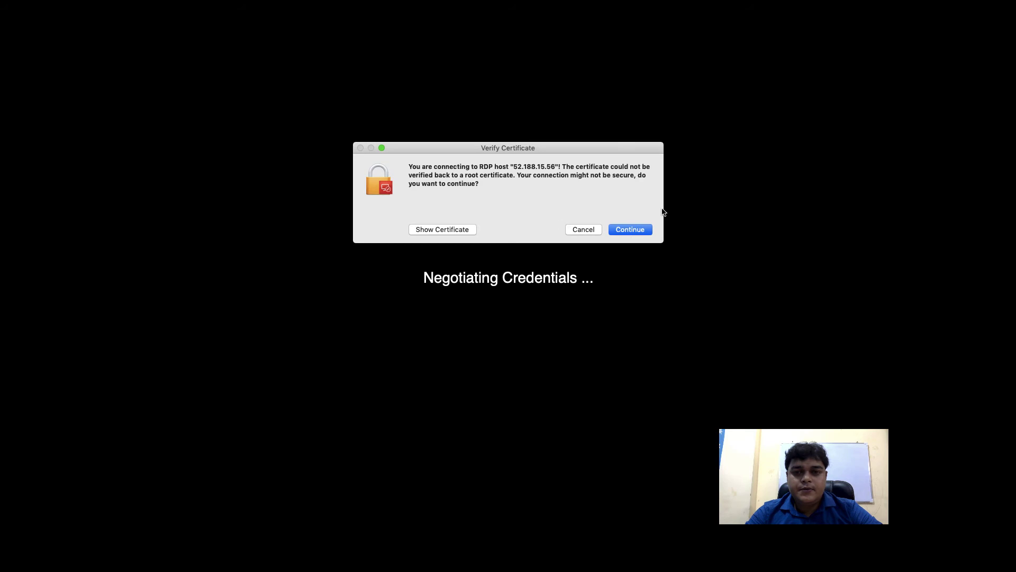
pyautogui.click(629, 231)
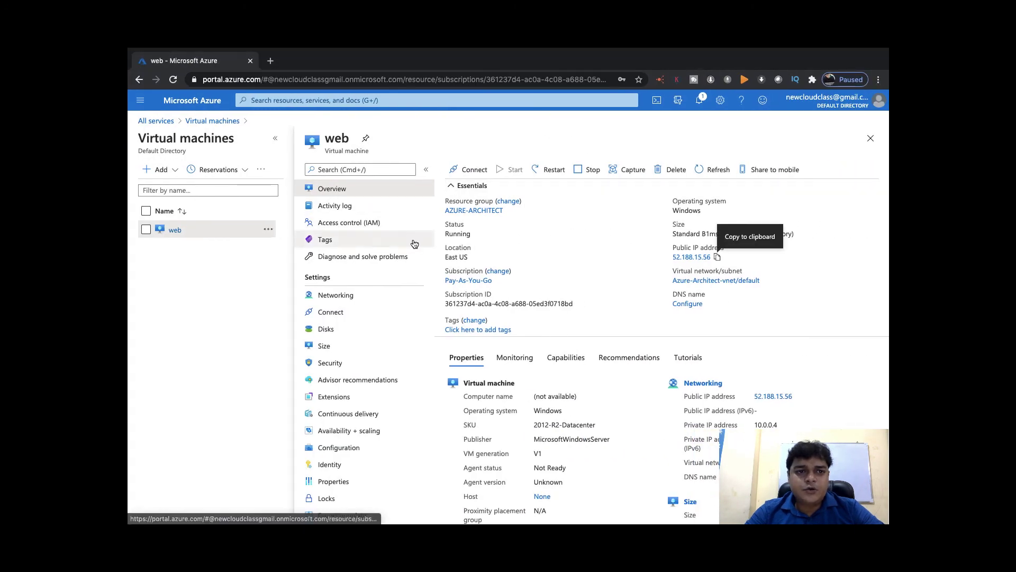
# Open the share-file file share in the storage19881 account
pyautogui.click(159, 121)
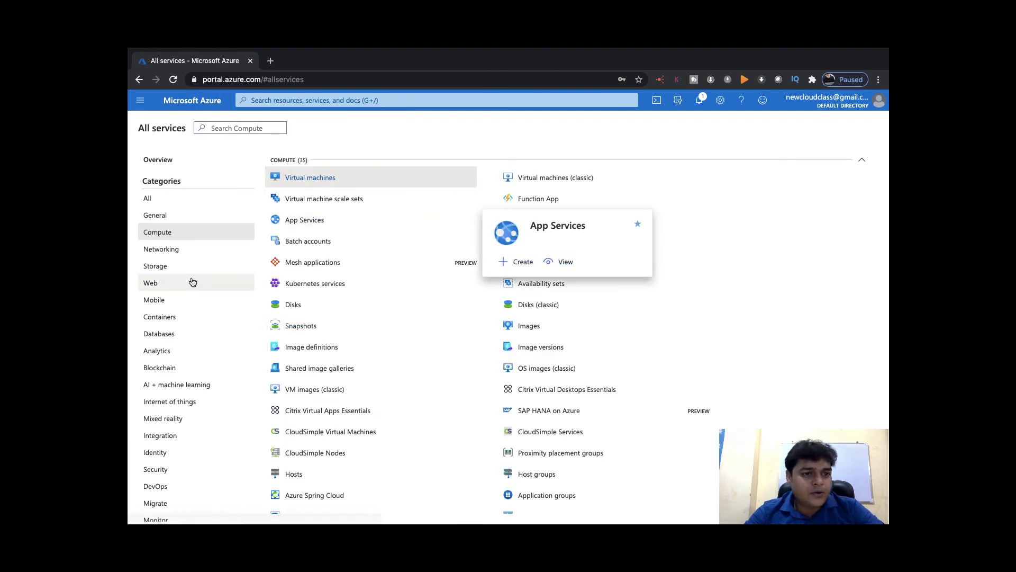
pyautogui.click(158, 266)
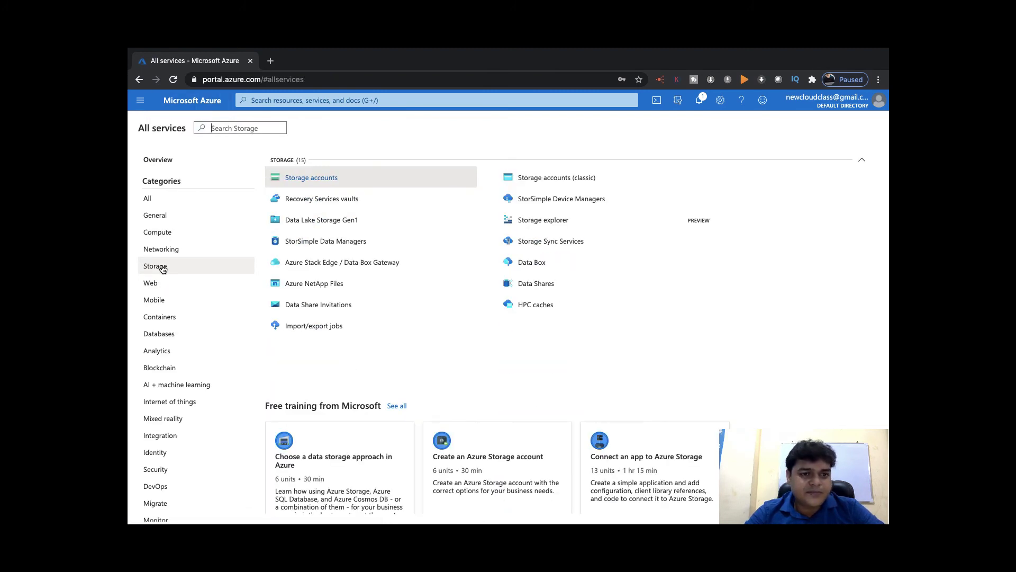
pyautogui.click(340, 178)
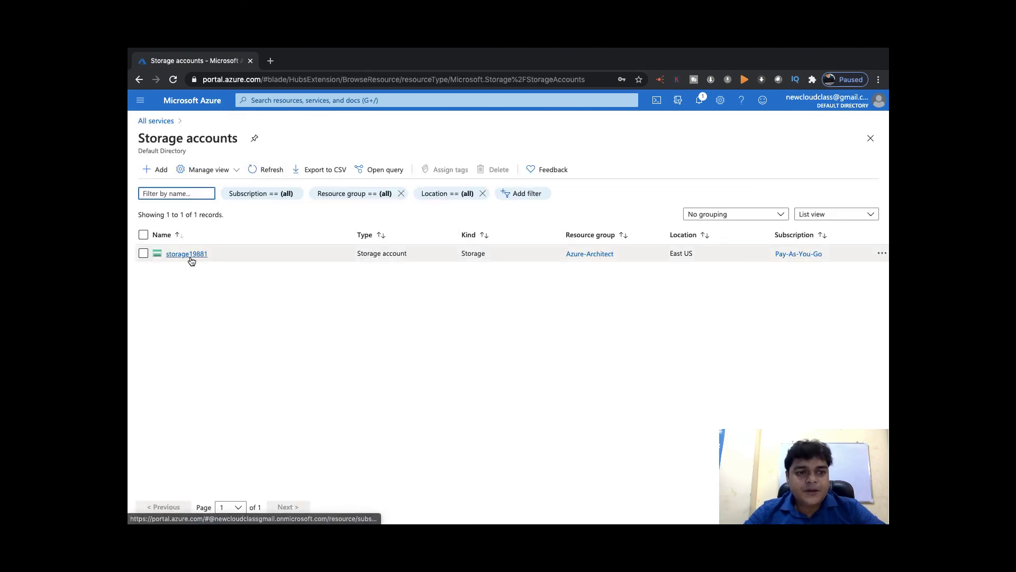
pyautogui.click(189, 254)
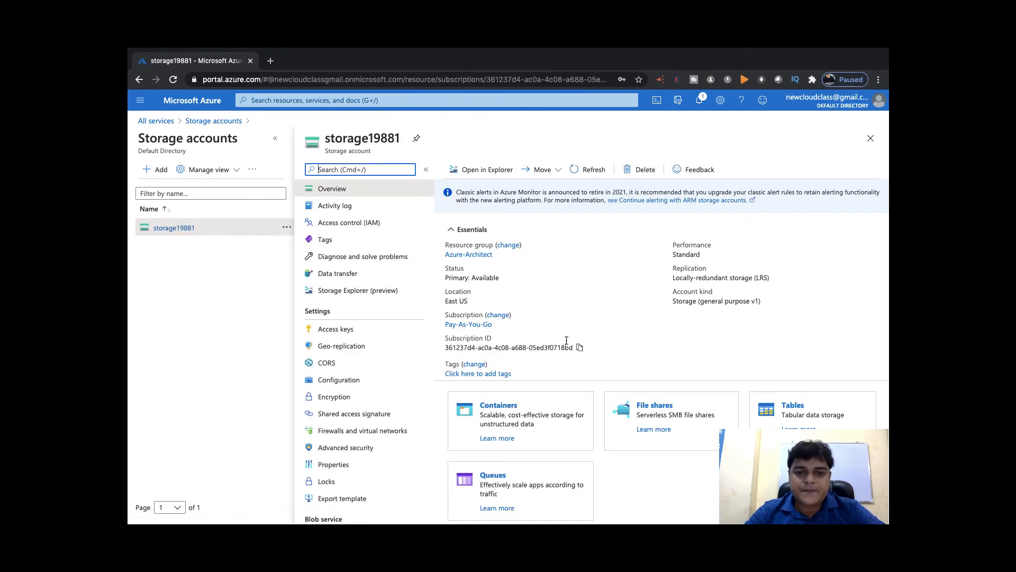
pyautogui.click(659, 407)
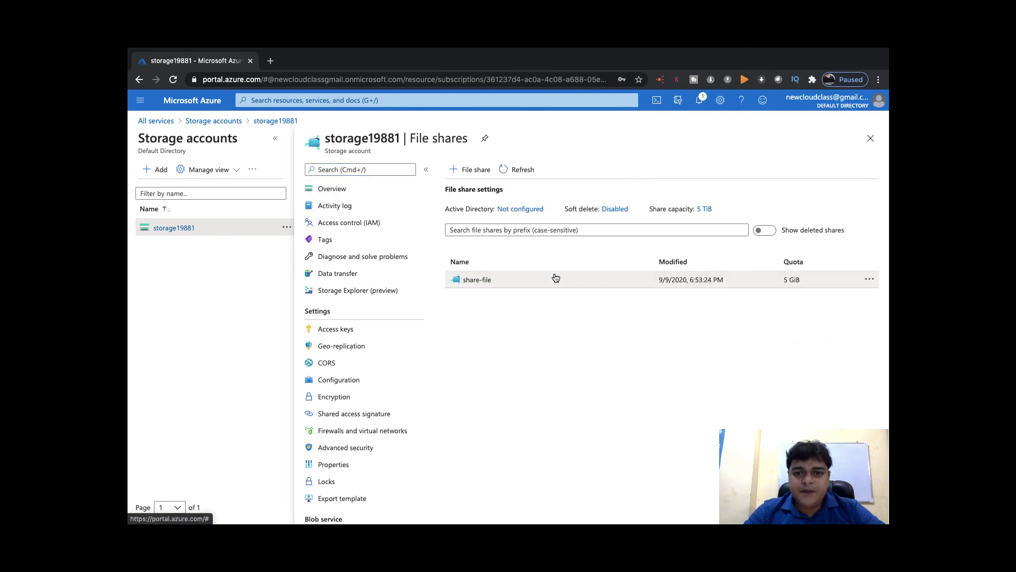
pyautogui.click(478, 280)
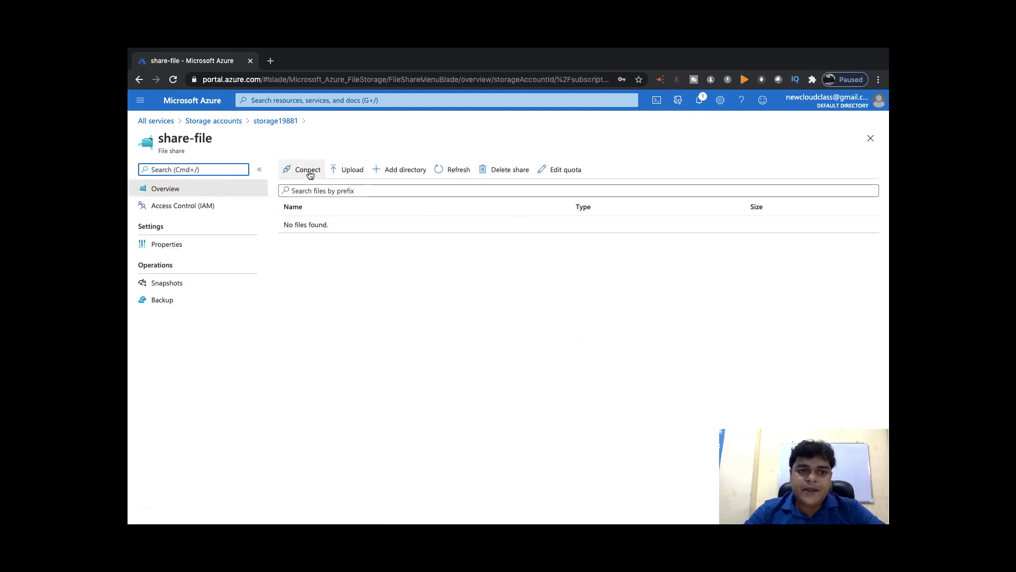
# Copy share-file's Windows PowerShell connection script to the clipboard
pyautogui.click(304, 172)
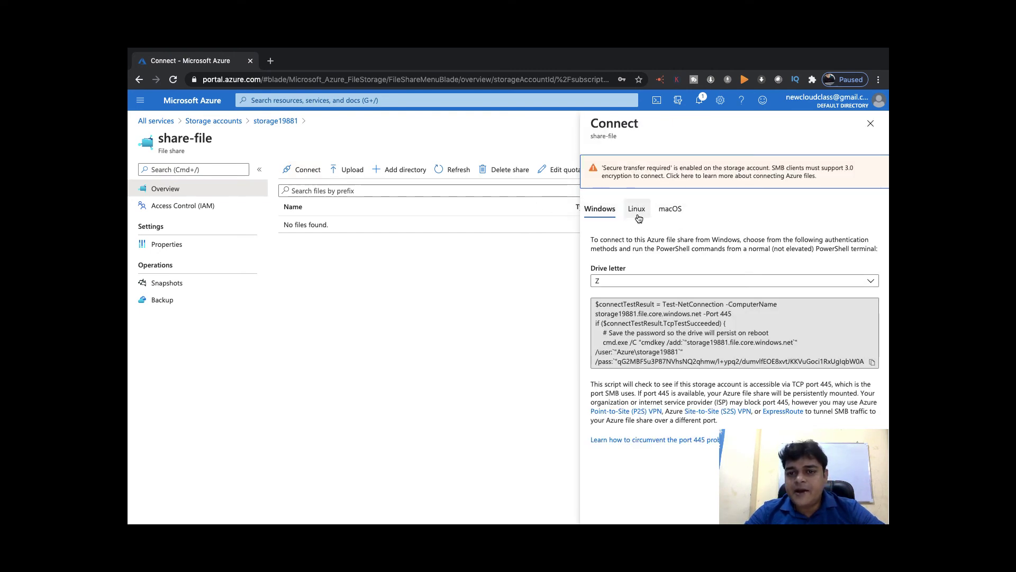
pyautogui.click(872, 362)
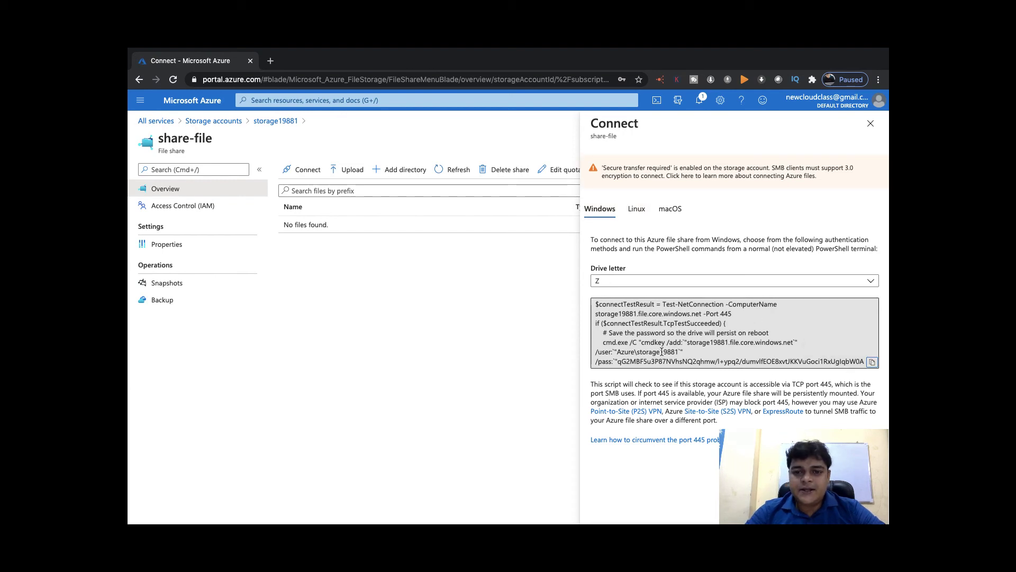
pyautogui.hotkey('ctrl', 'Left')
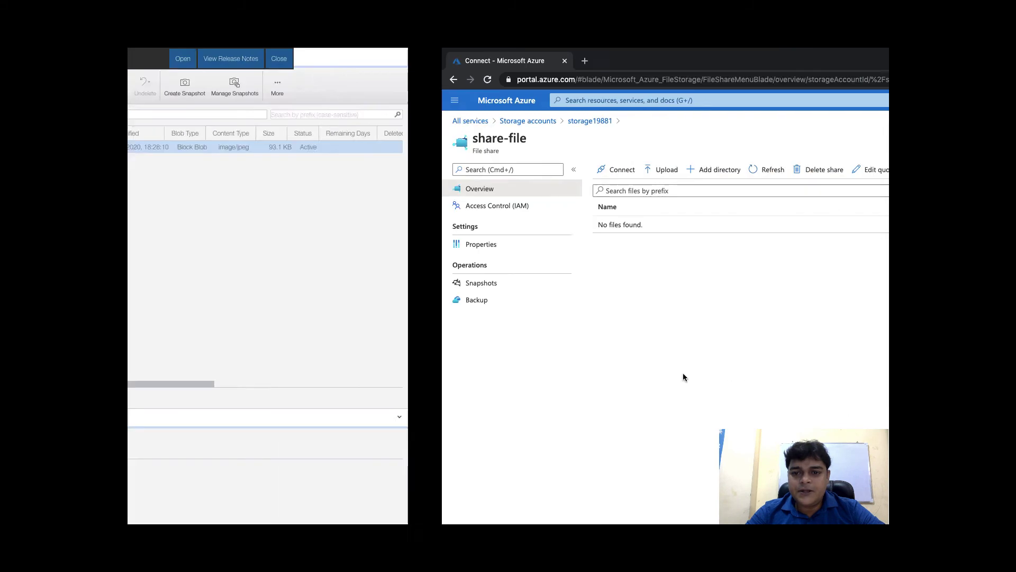
# On the server, decline network discovery, minimise Server Manager and open the Run dialog
pyautogui.hotkey('ctrl', 'Left')
pyautogui.hotkey('ctrl', 'Left')
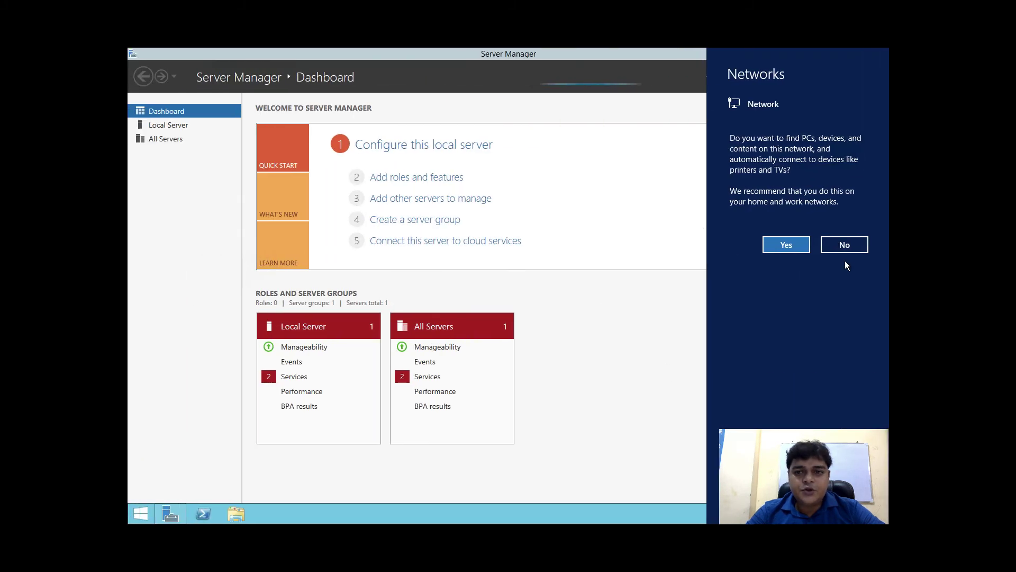
pyautogui.click(849, 245)
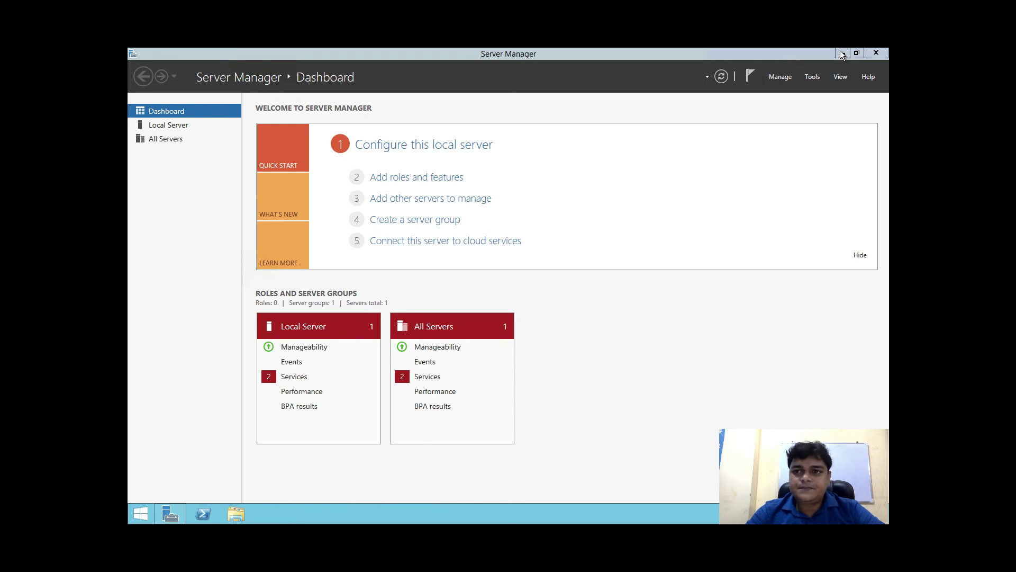
pyautogui.click(842, 53)
pyautogui.press('super+r')
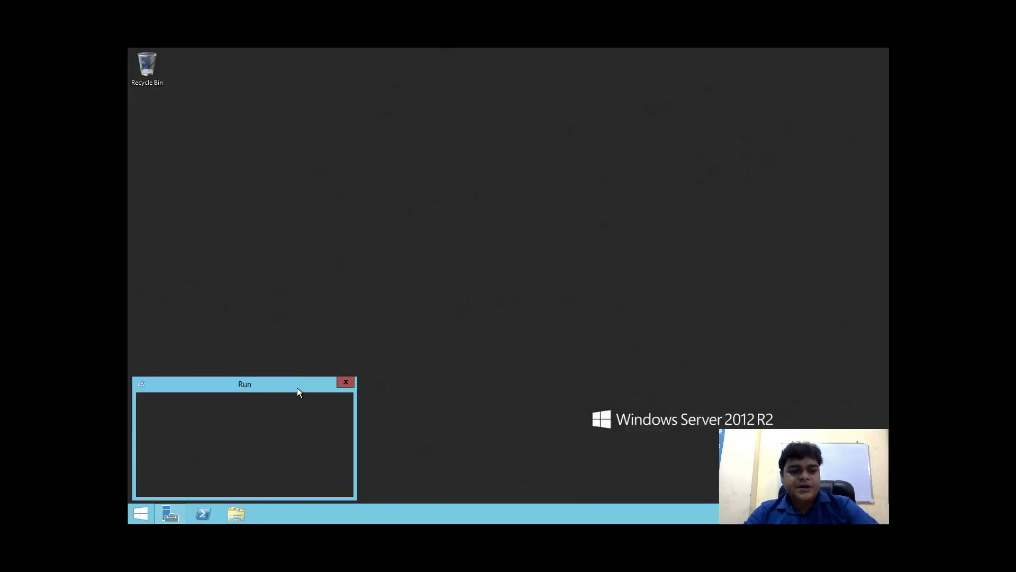
# Run cmd and paste the mount script, which is rejected as not recognized
pyautogui.write('cmd')
pyautogui.press('Return')
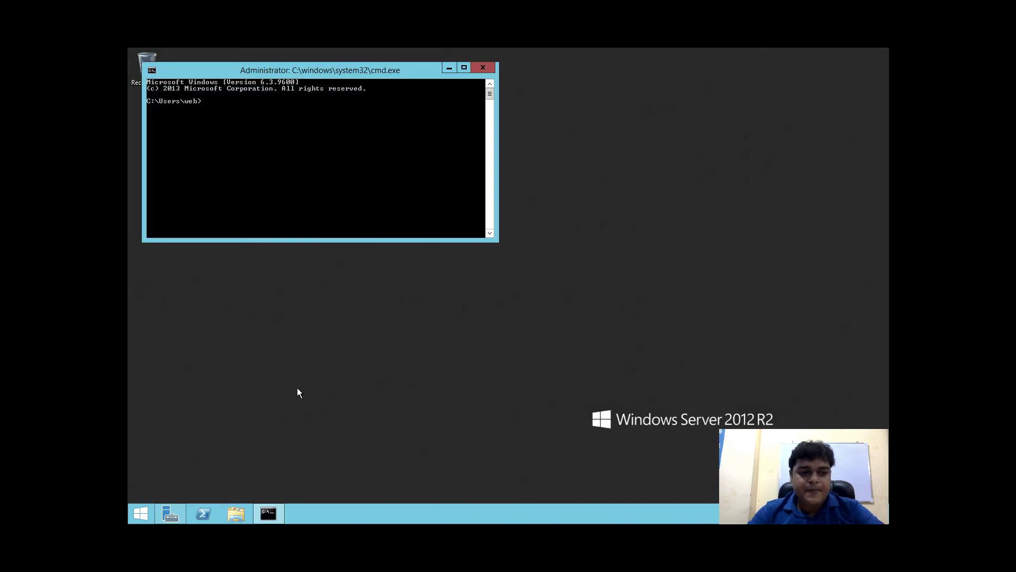
pyautogui.rightClick(295, 149)
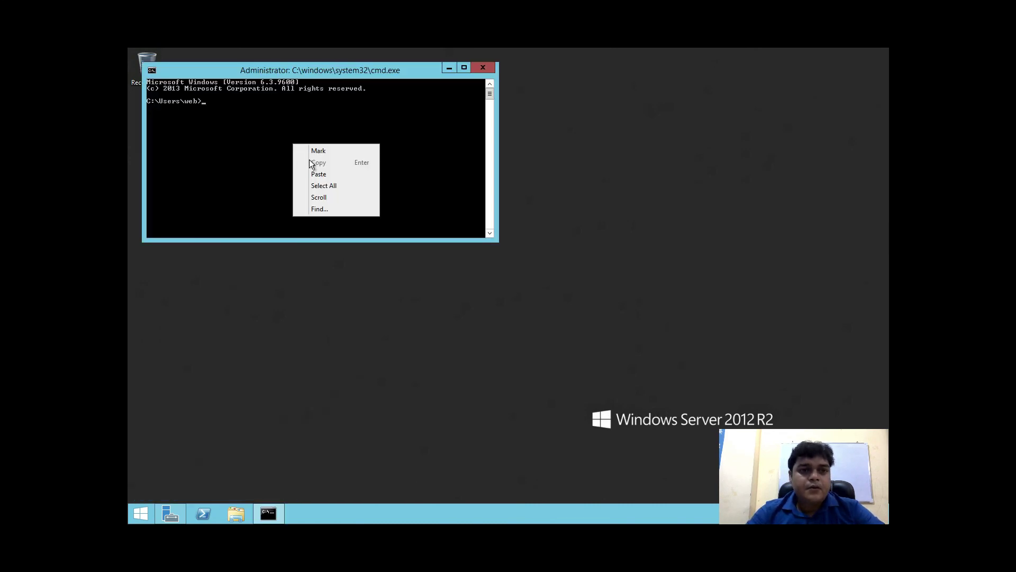
pyautogui.click(317, 174)
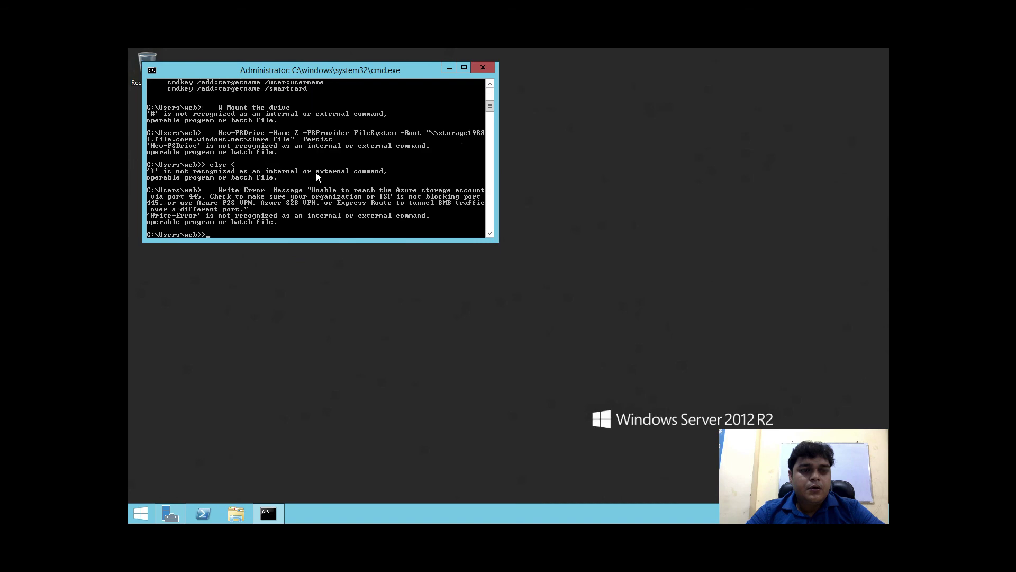
pyautogui.scroll(-1, 316, 172)
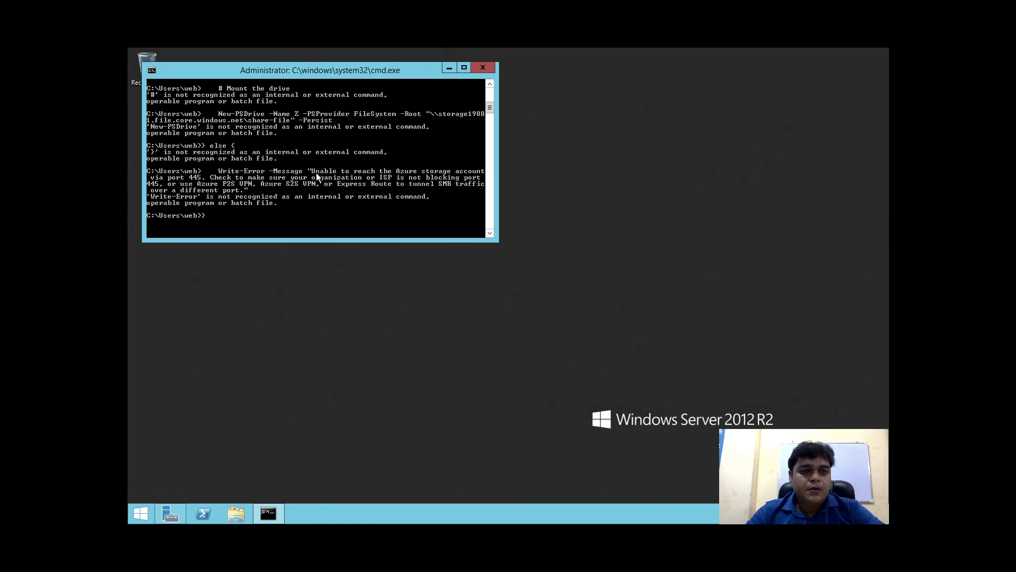
pyautogui.hotkey('ctrl', 'Left')
pyautogui.hotkey('ctrl', 'Right')
pyautogui.hotkey('ctrl', 'Right')
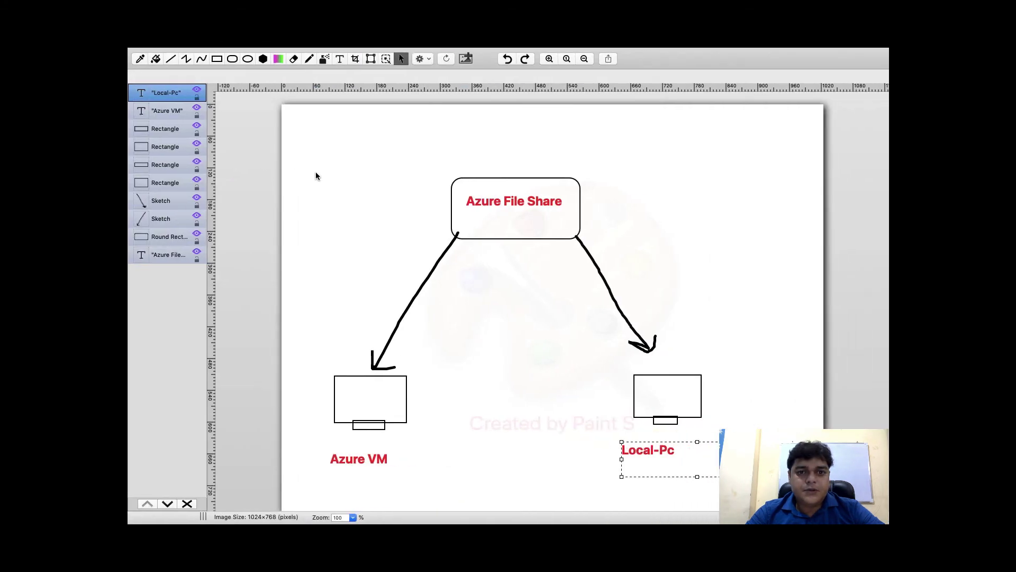
pyautogui.hotkey('ctrl', 'Right')
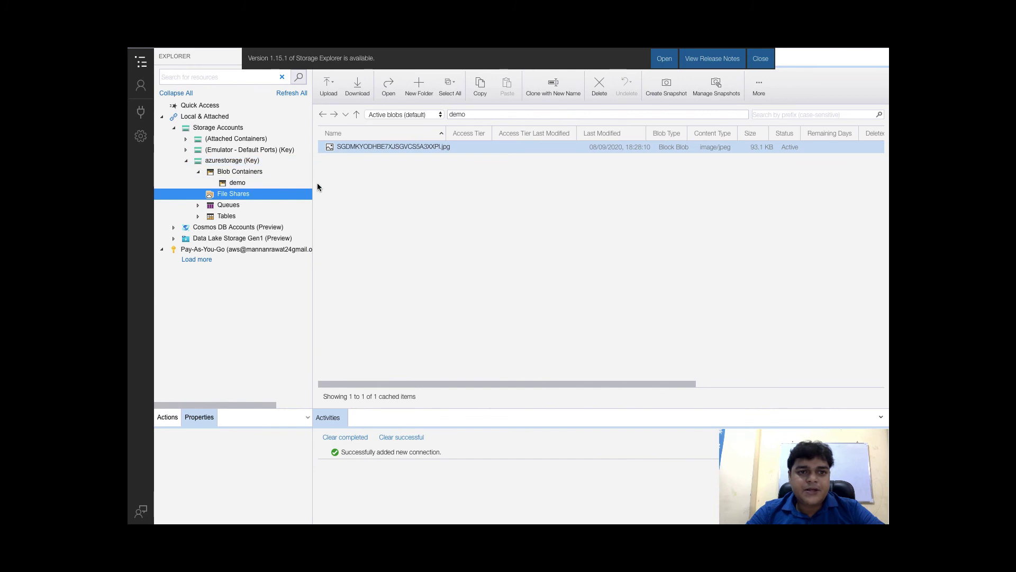
# Refresh all resources and dismiss the resulting error and dialogs
pyautogui.click(292, 94)
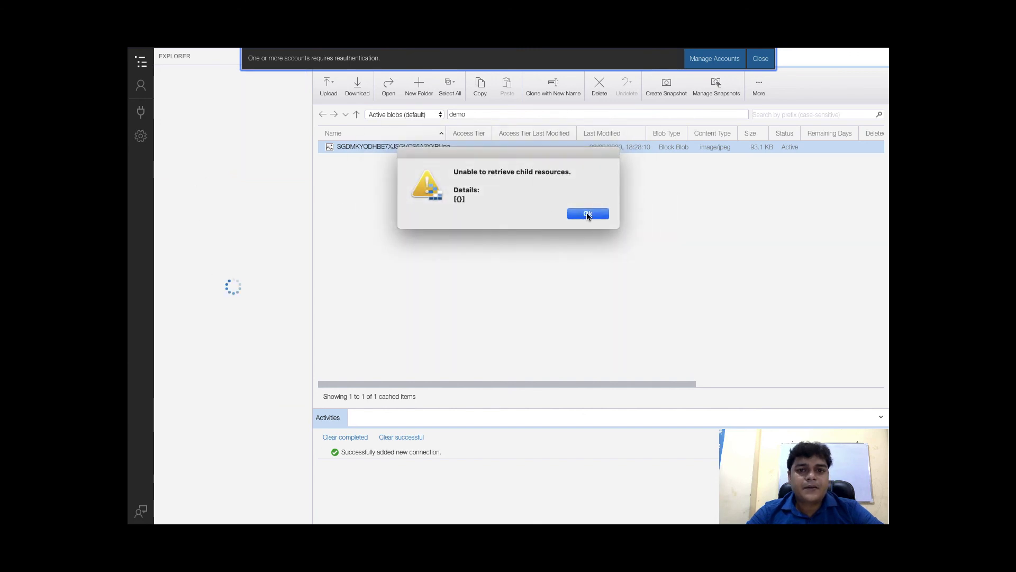
pyautogui.click(587, 214)
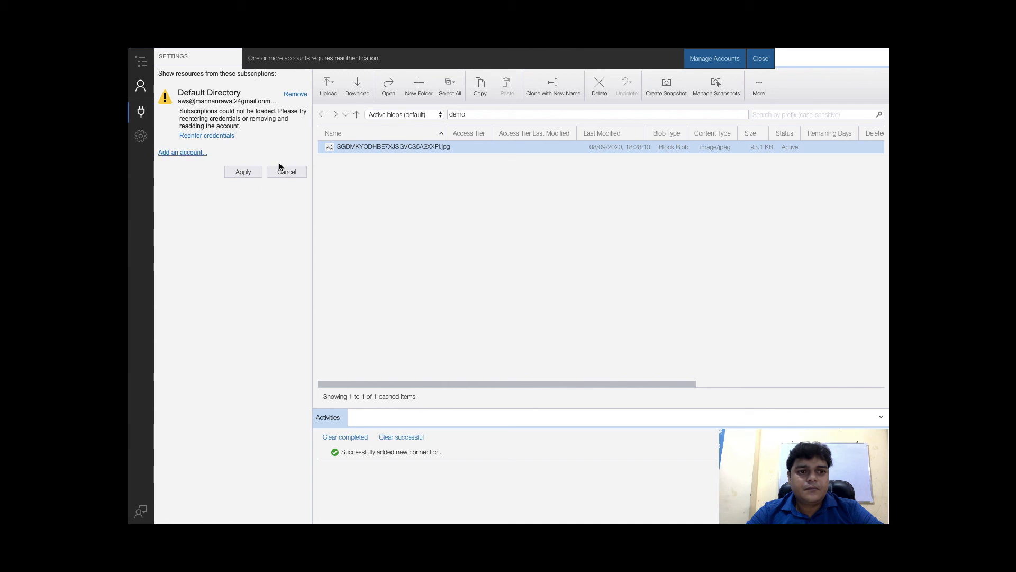
pyautogui.click(289, 173)
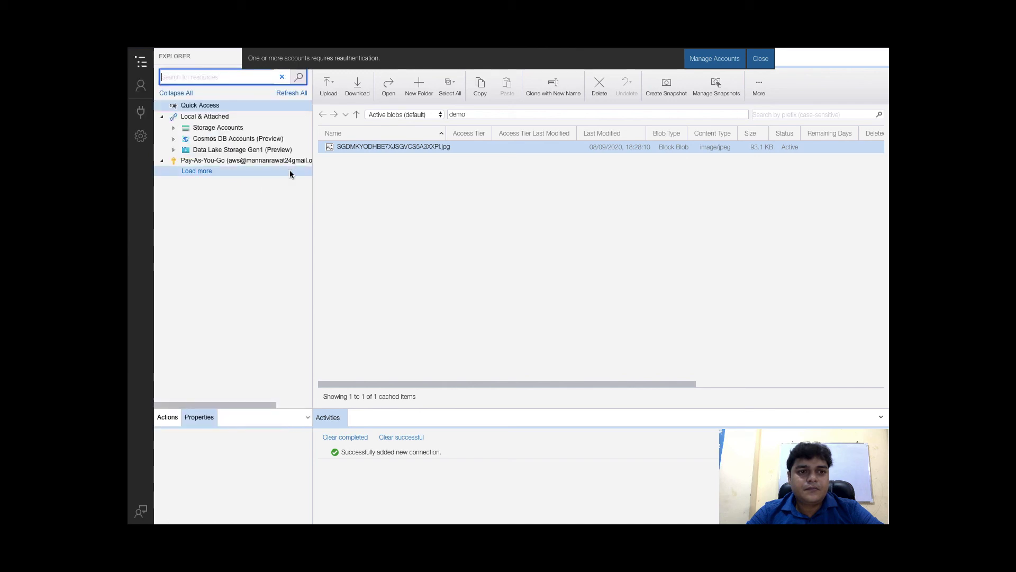
pyautogui.click(174, 131)
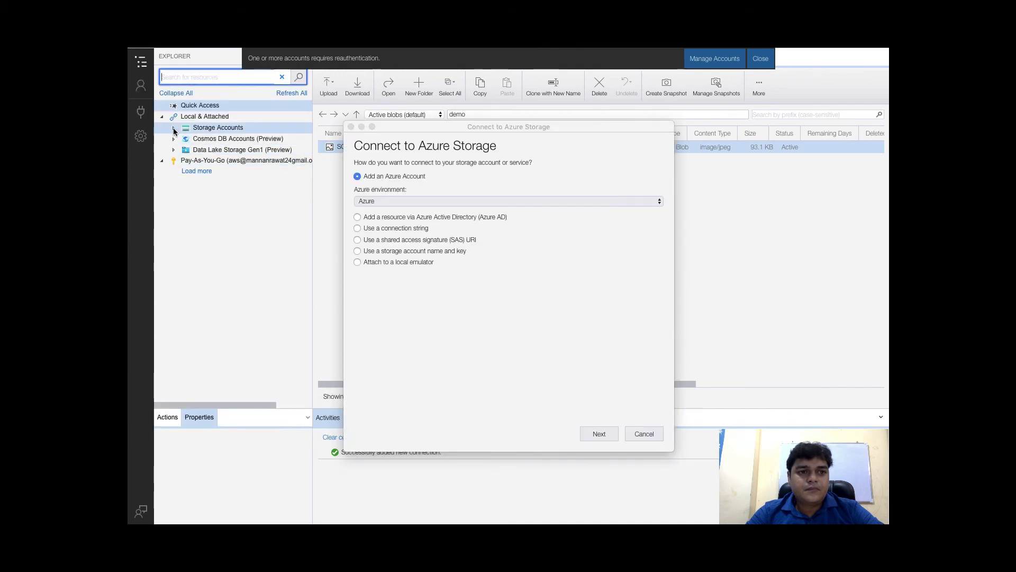
pyautogui.click(650, 431)
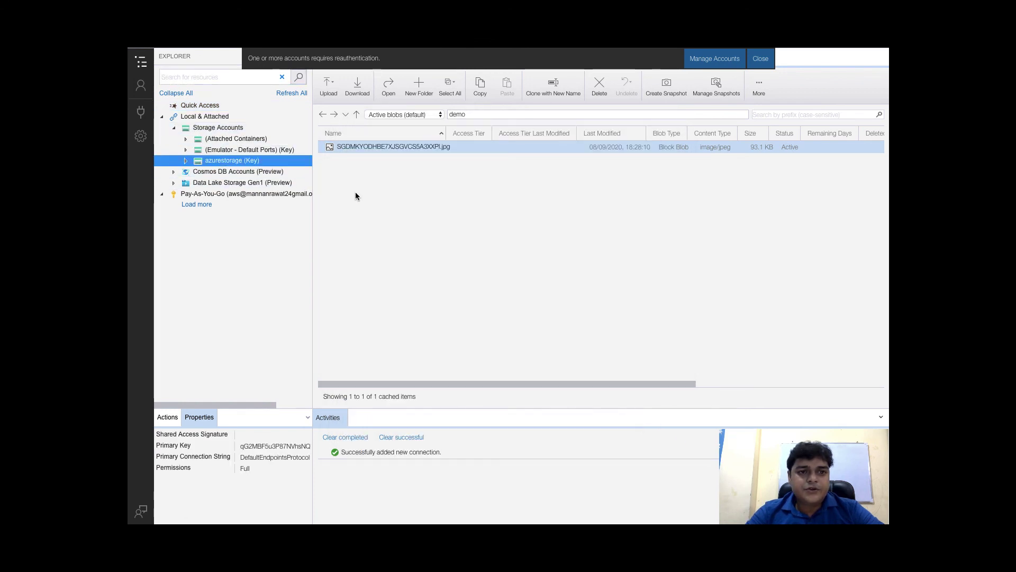
# Open share-file under azurestorage File Shares and select its Connect VM net use command
pyautogui.click(185, 161)
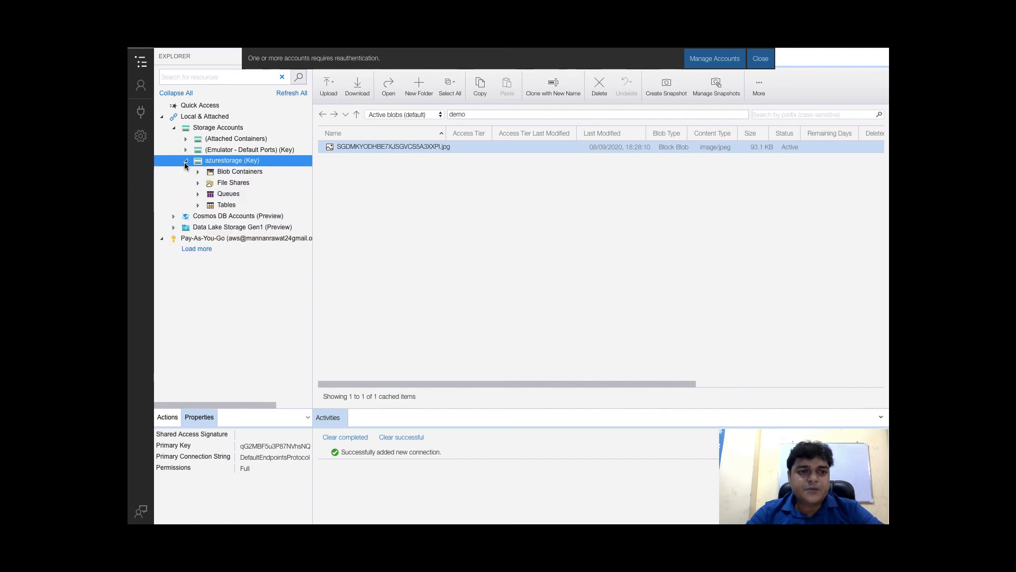
pyautogui.click(197, 184)
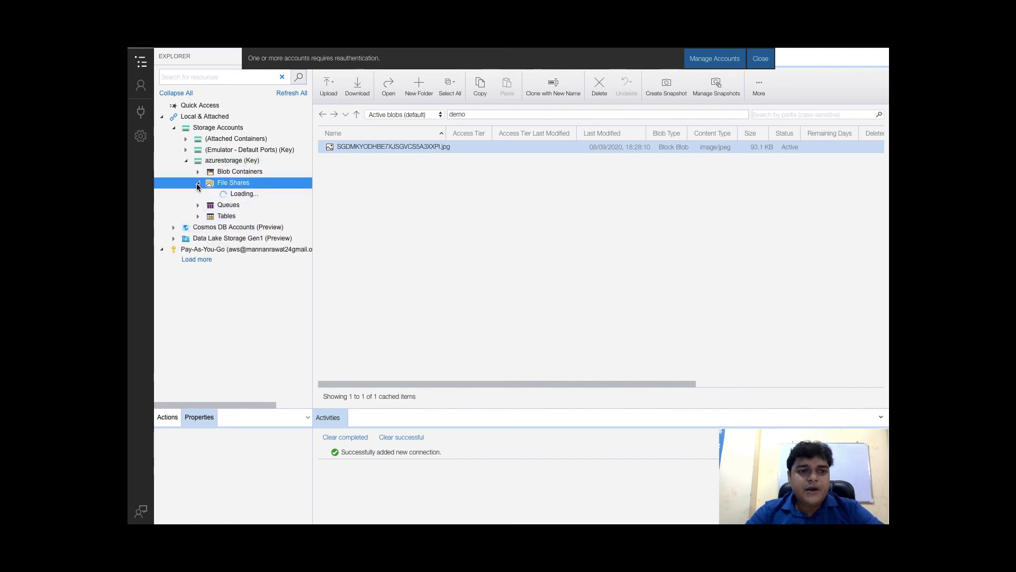
pyautogui.click(246, 194)
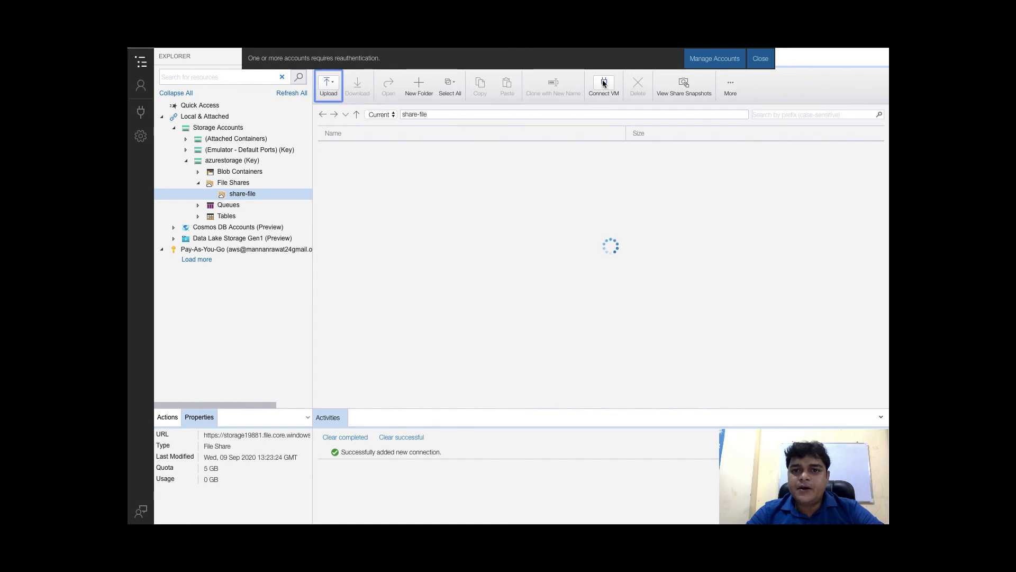
pyautogui.click(605, 82)
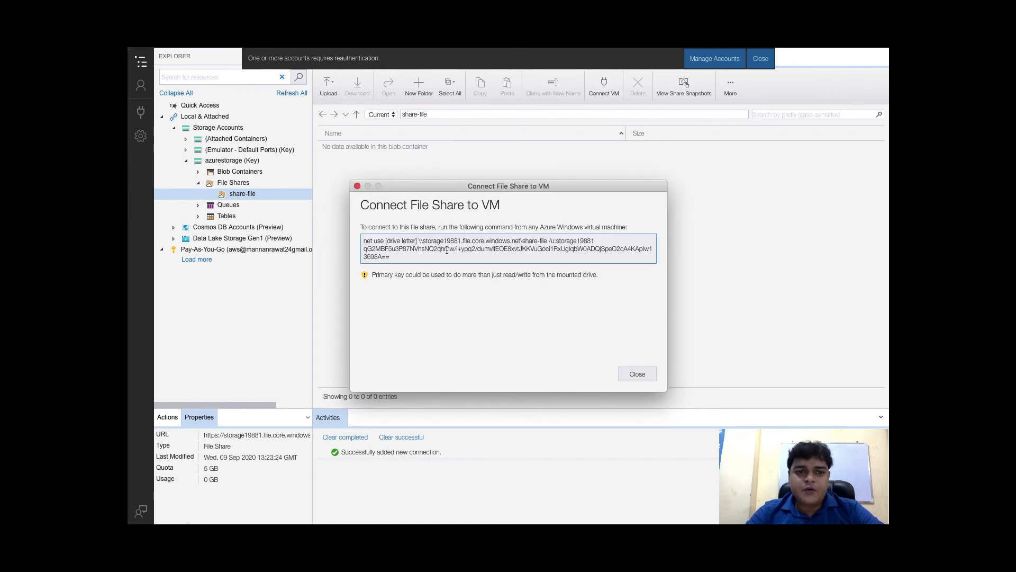
pyautogui.moveTo(485, 258); pyautogui.dragTo(356, 228)
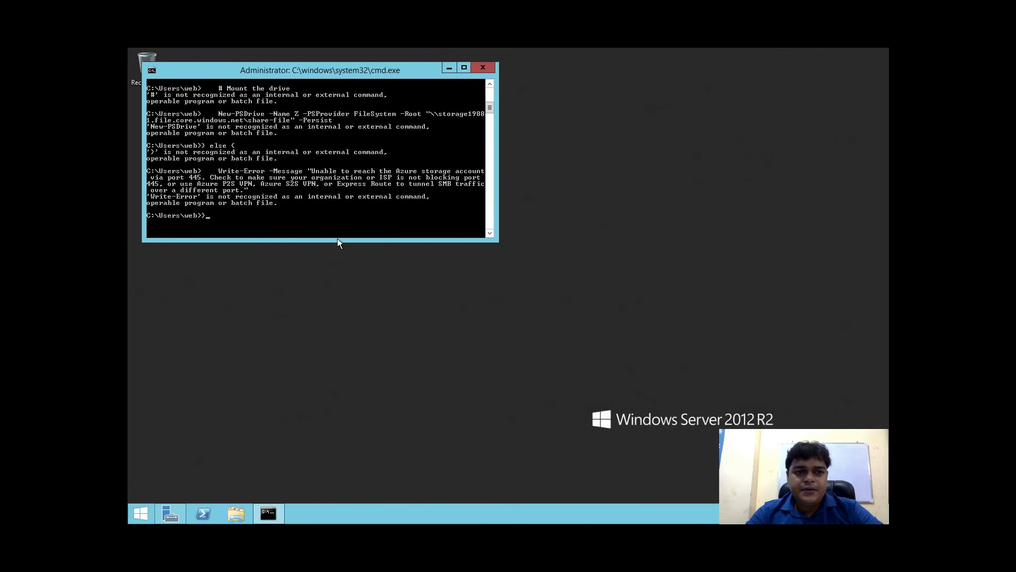
# Discard the unfinished command line and clear the console with cls
pyautogui.press('BackSpace')
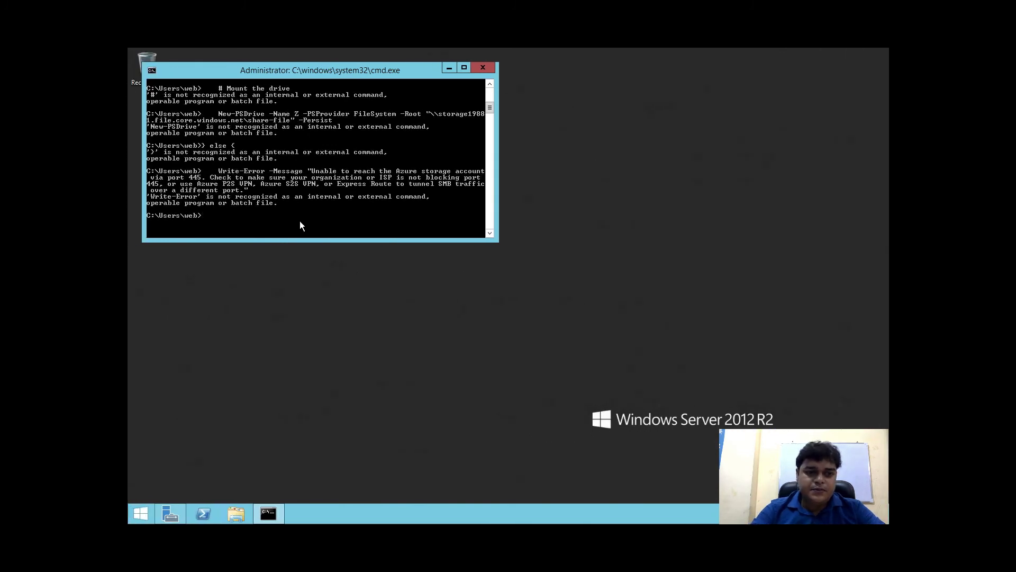
pyautogui.write('cls')
pyautogui.press('Return')
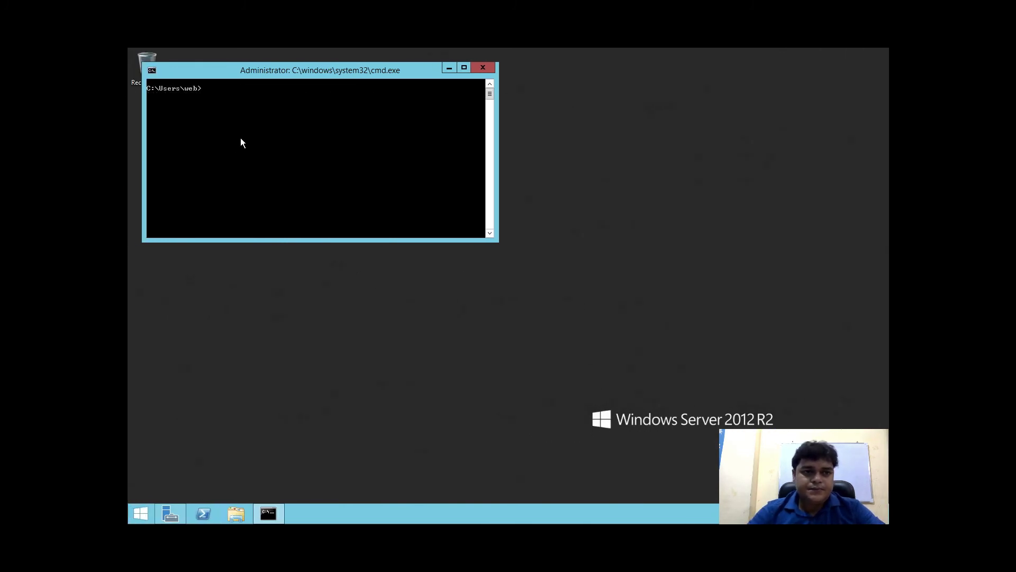
# Paste the net use command with the storage key, correct the drive letter to T:, and run it
pyautogui.rightClick(240, 137)
pyautogui.click(266, 166)
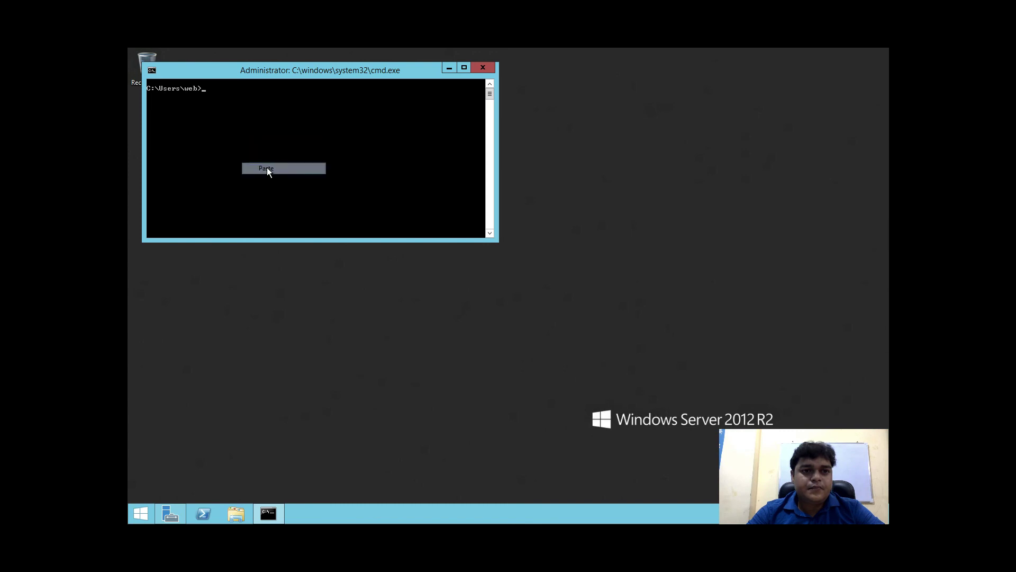
pyautogui.moveTo(530, 52)
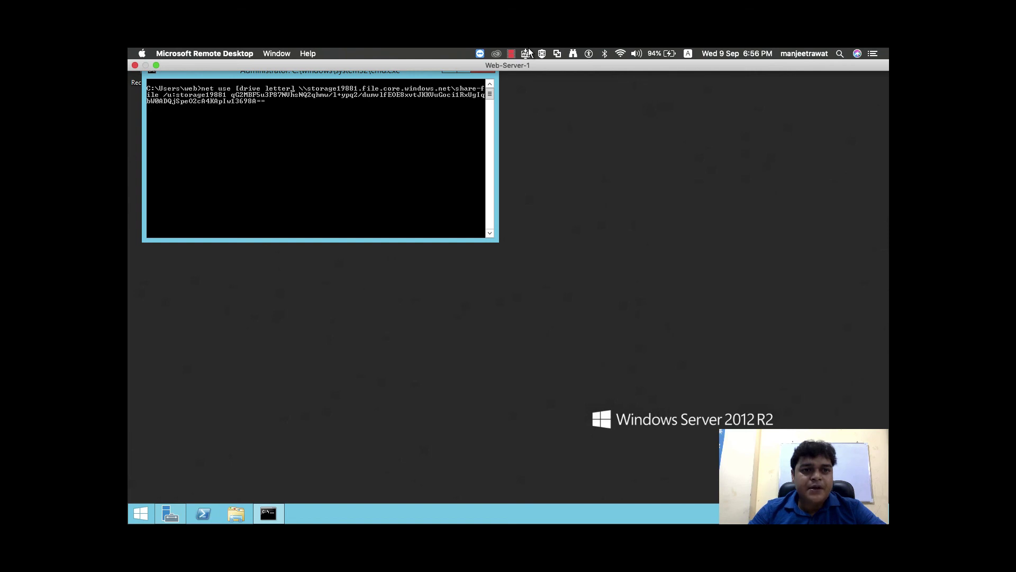
pyautogui.press('BackSpace')
pyautogui.press('BackSpace')
pyautogui.press('BackSpace')
pyautogui.press('BackSpace')
pyautogui.press('BackSpace')
pyautogui.press('BackSpace')
pyautogui.press('BackSpace')
pyautogui.press('BackSpace')
pyautogui.press('BackSpace')
pyautogui.press('BackSpace')
pyautogui.press('BackSpace')
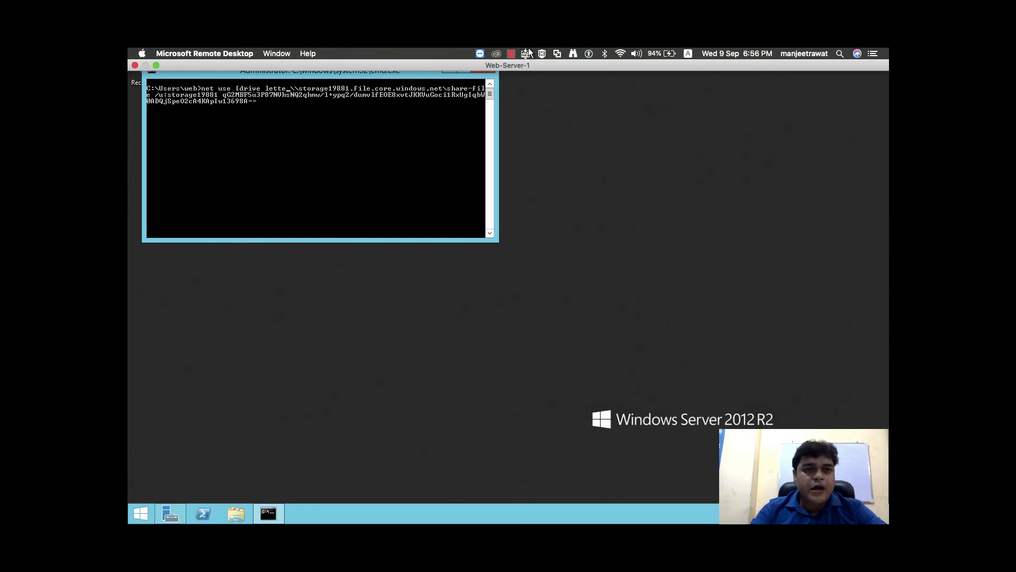
pyautogui.press('BackSpace')
pyautogui.press('BackSpace')
pyautogui.press('BackSpace')
pyautogui.press('BackSpace')
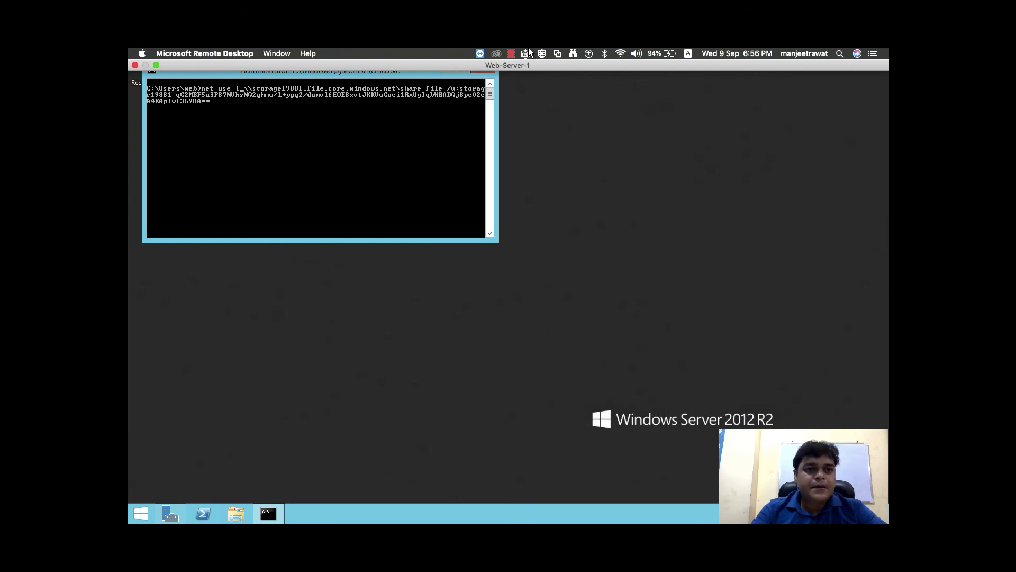
pyautogui.write('t:')
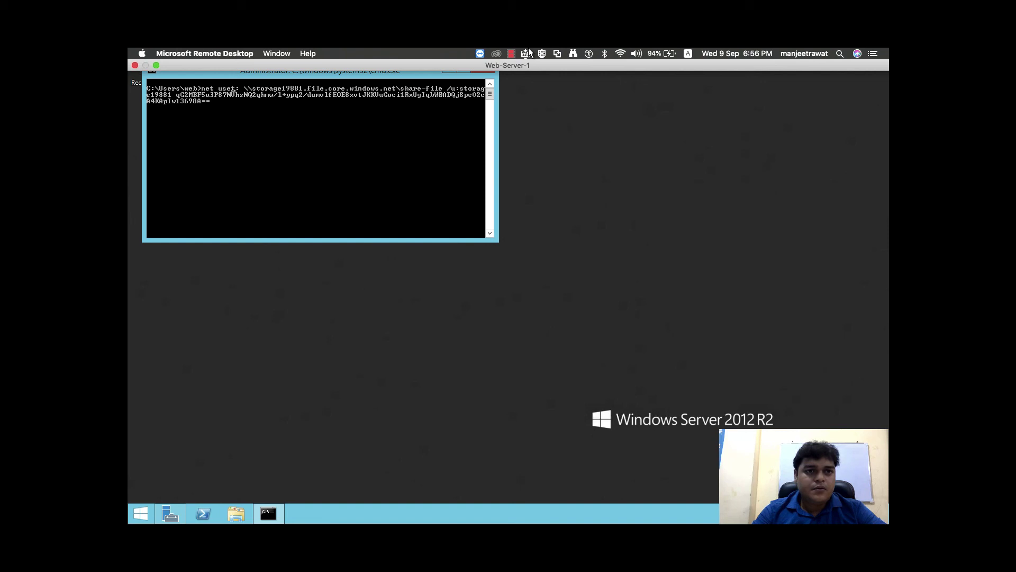
pyautogui.press('BackSpace')
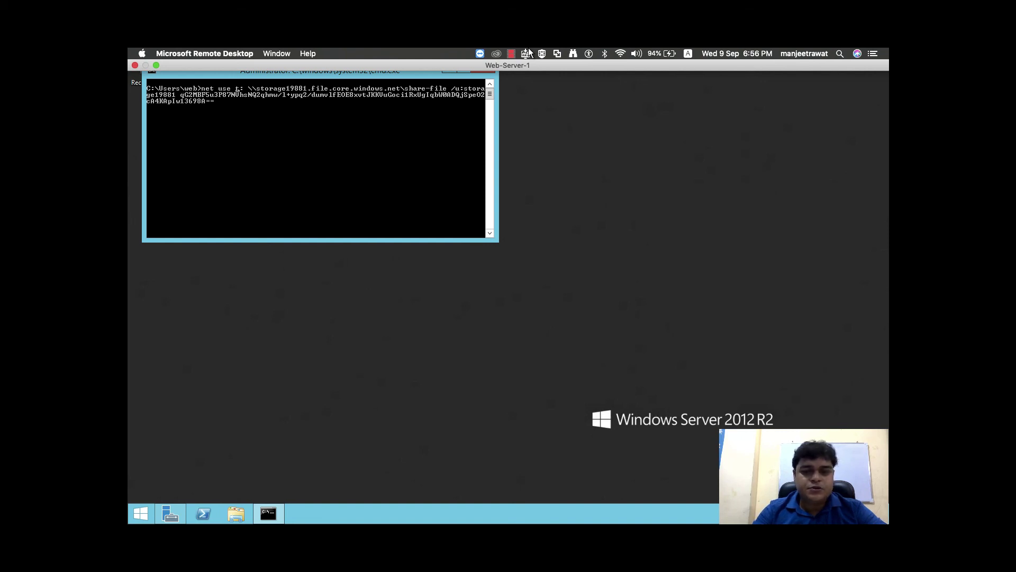
pyautogui.press('Return')
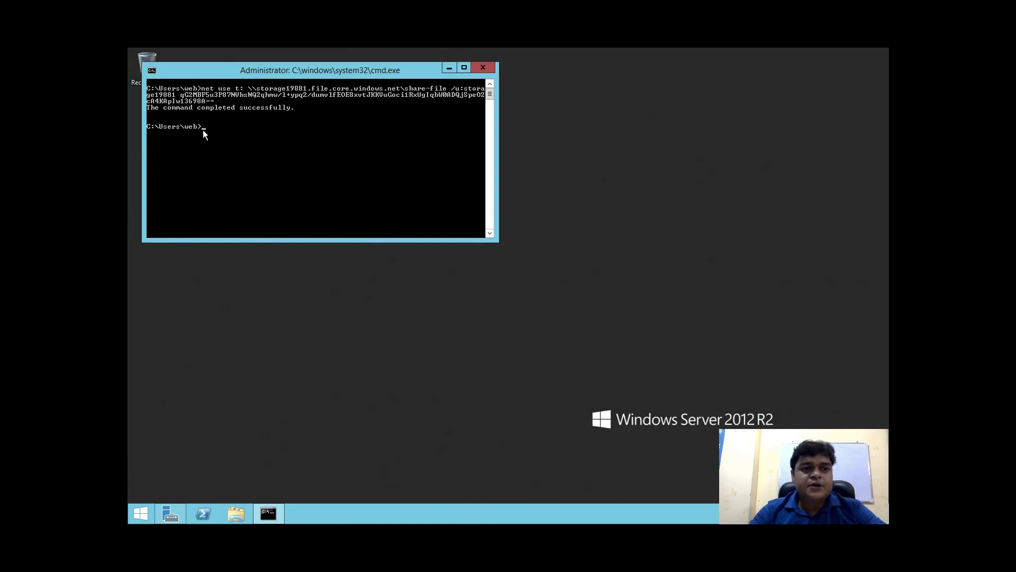
pyautogui.click(342, 267)
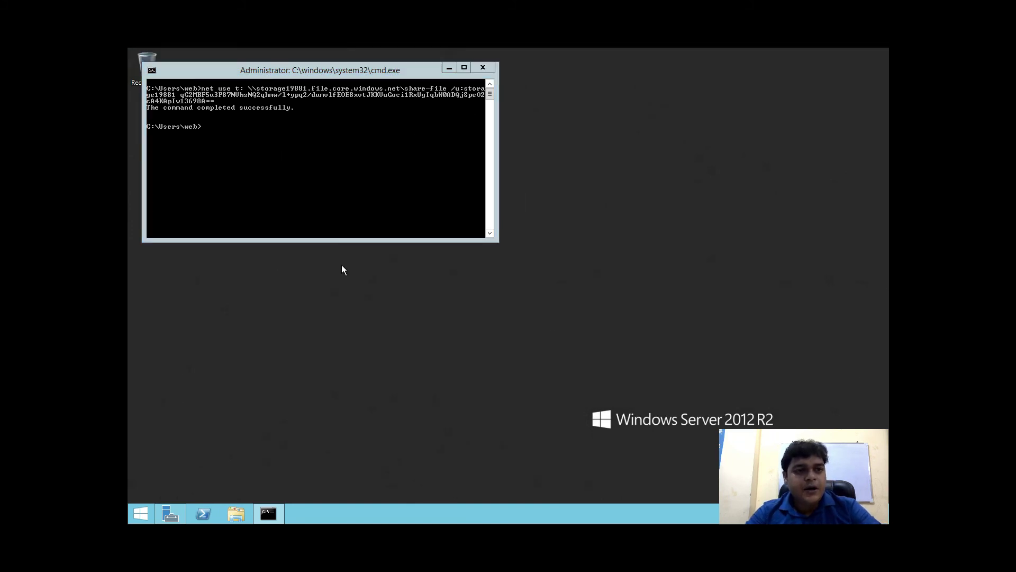
# Open the share-file (T:) drive and create a new text document in it
pyautogui.press('super+e')
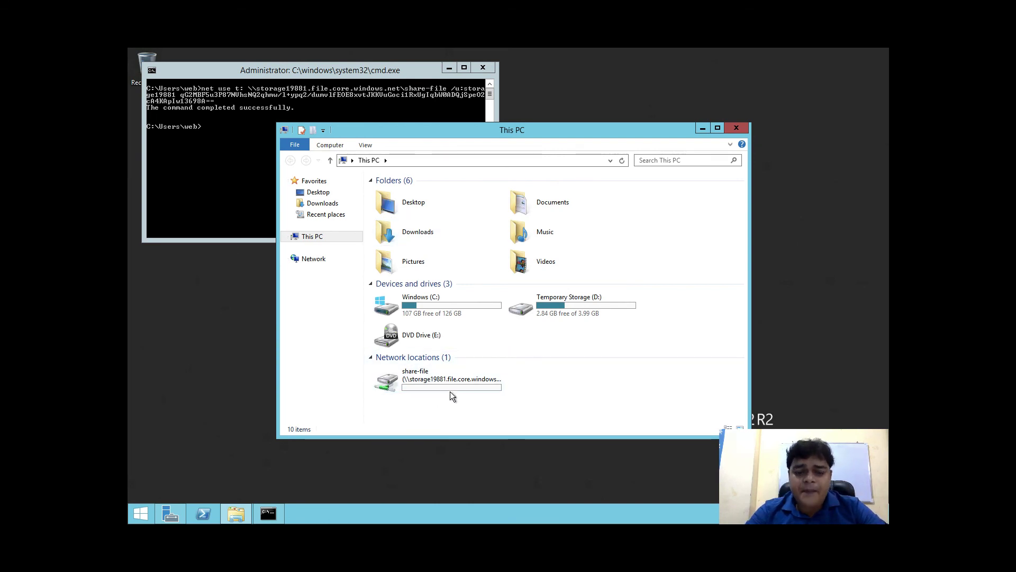
pyautogui.rightClick(441, 385)
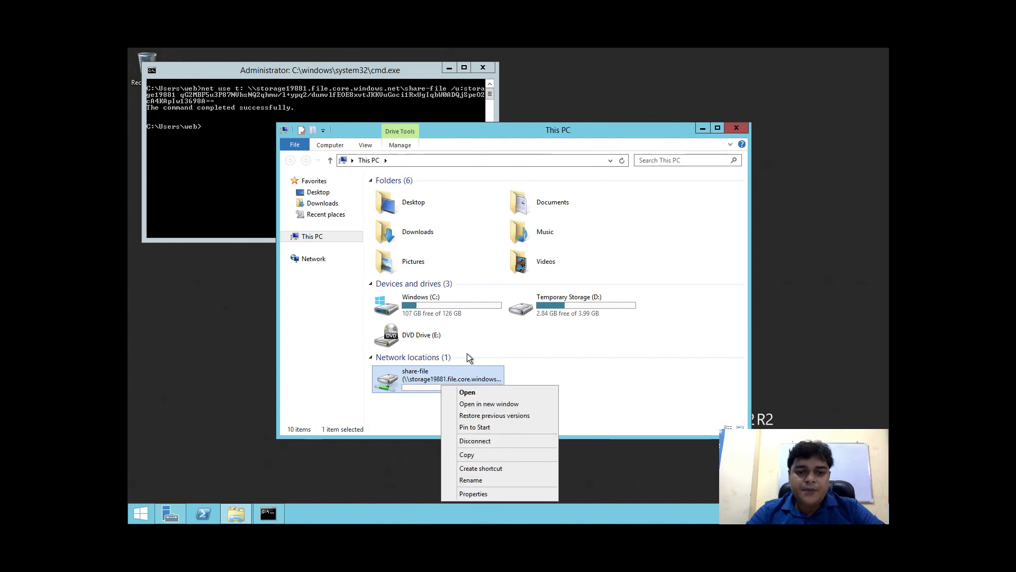
pyautogui.click(468, 392)
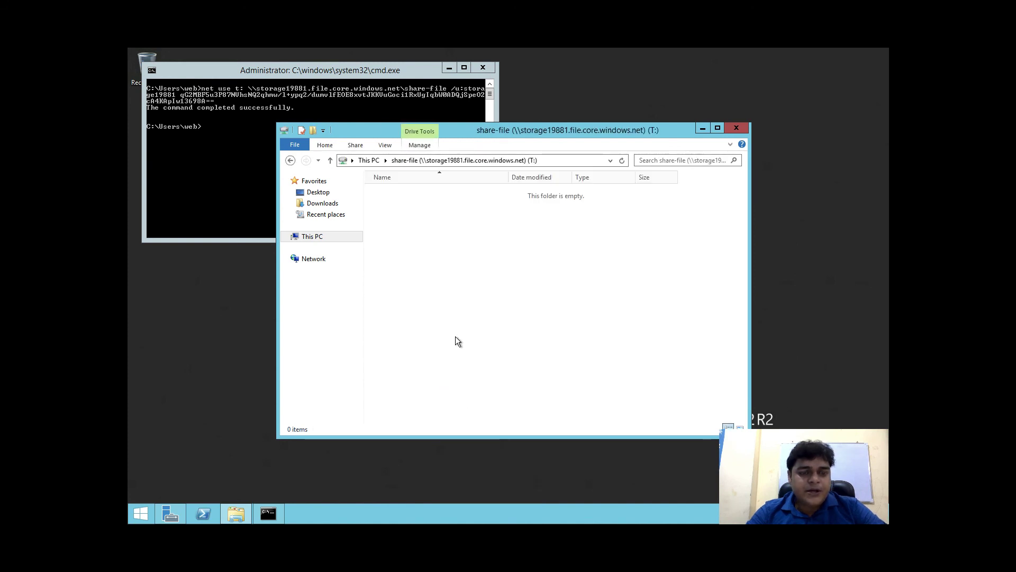
pyautogui.rightClick(455, 338)
pyautogui.moveTo(493, 431)
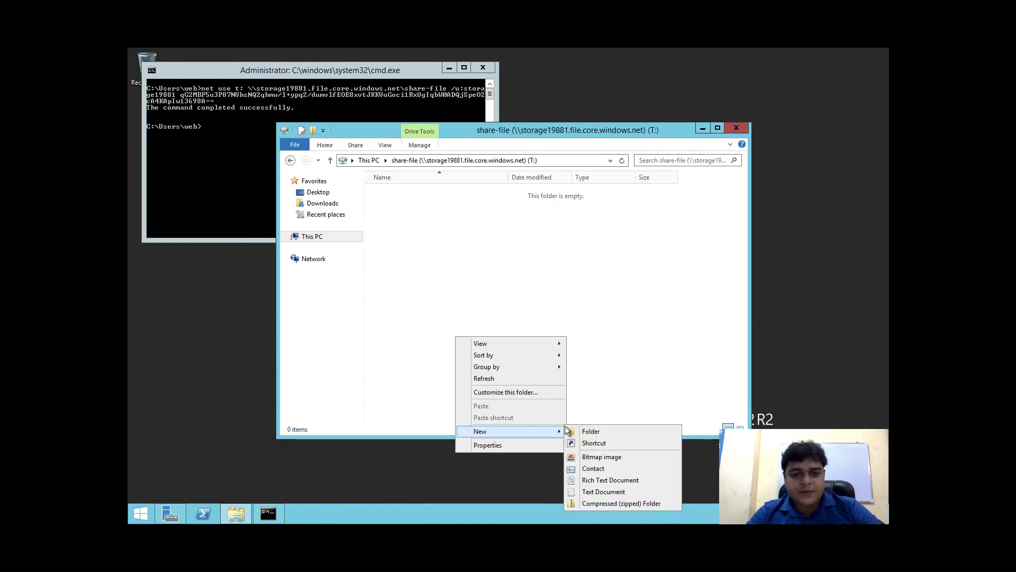
pyautogui.click(604, 492)
pyautogui.click(458, 238)
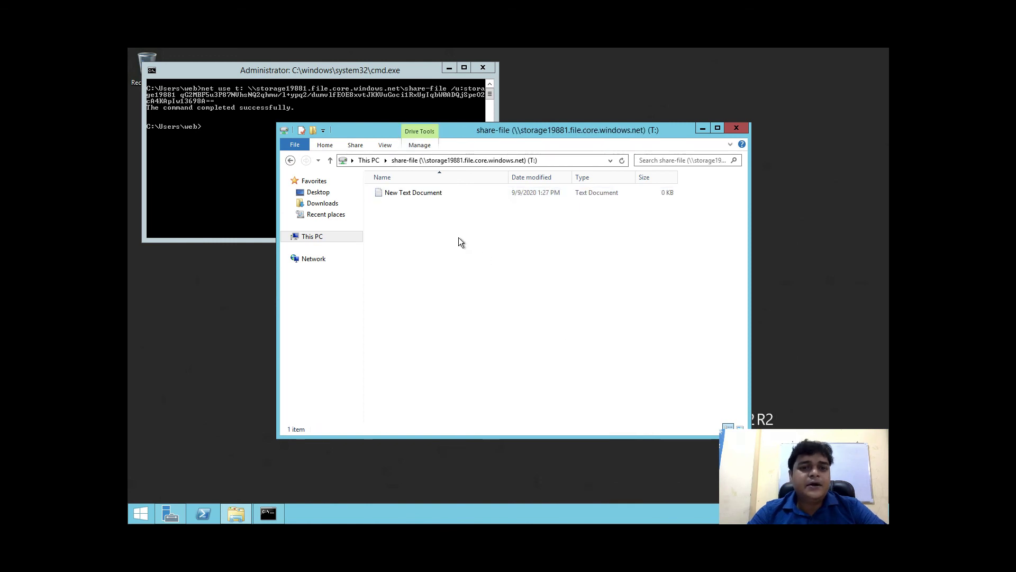
# Write 'This is test file' in the new document and save it
pyautogui.doubleClick(410, 192)
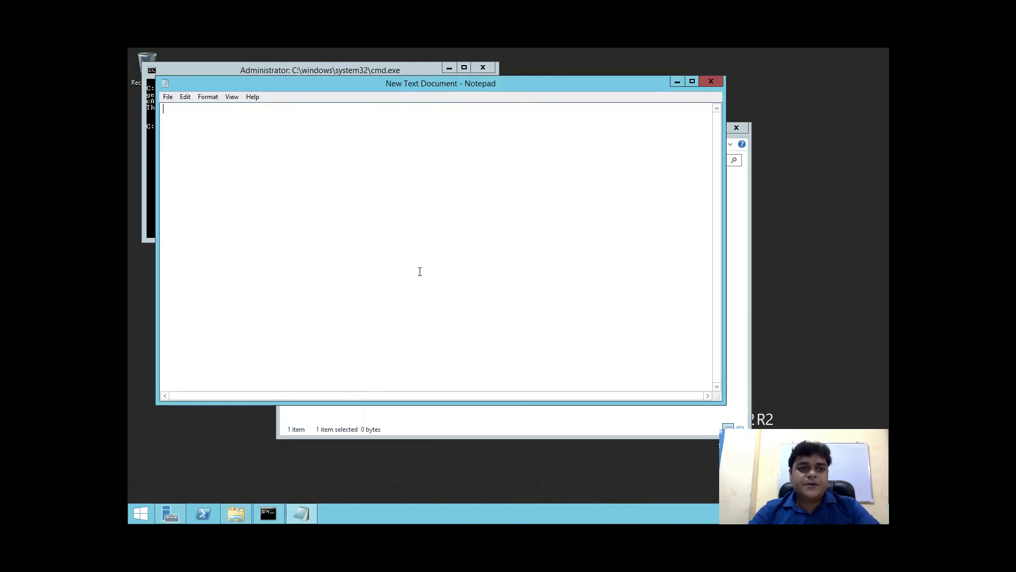
pyautogui.write('This is ')
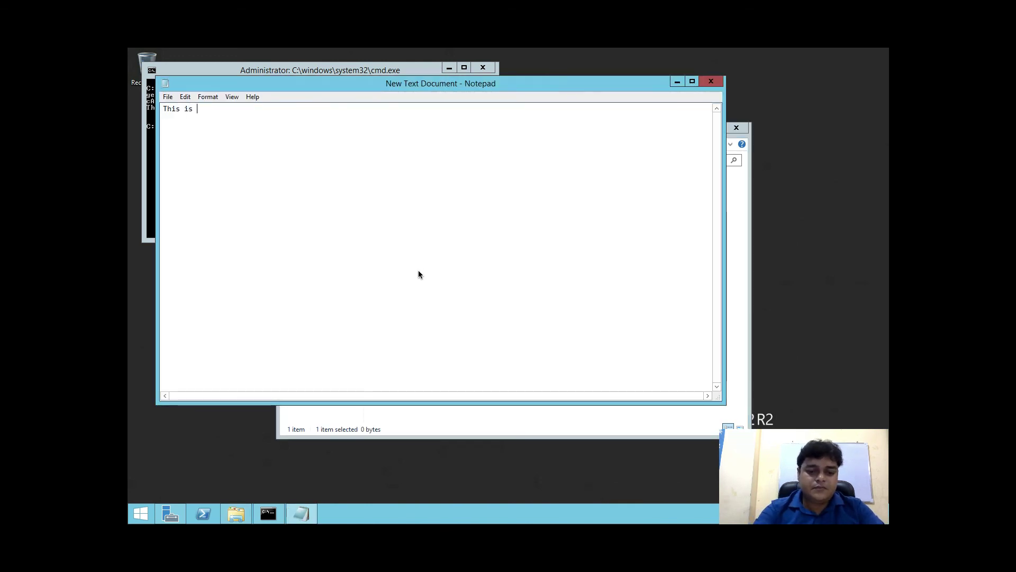
pyautogui.write('test file')
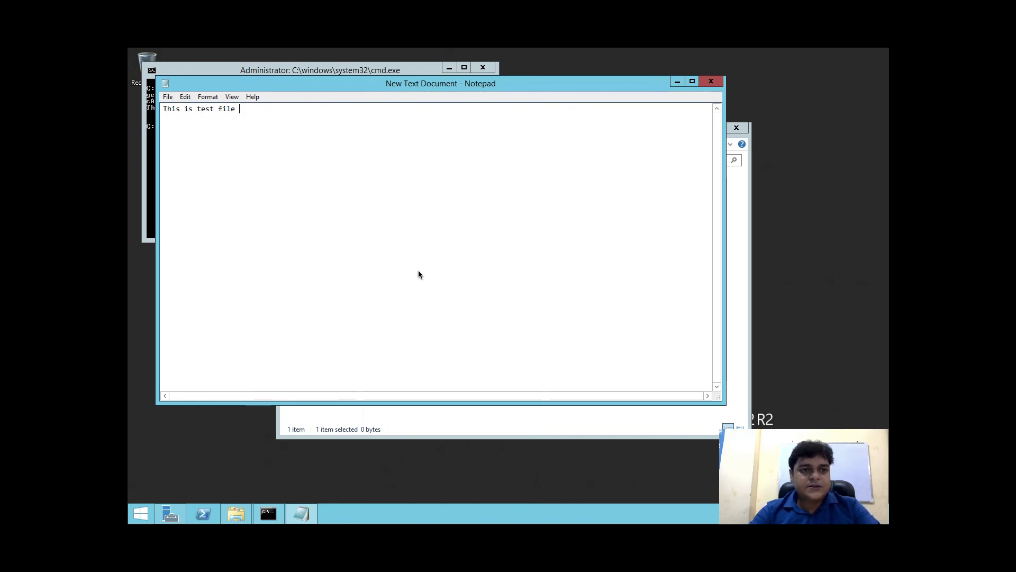
pyautogui.click(711, 81)
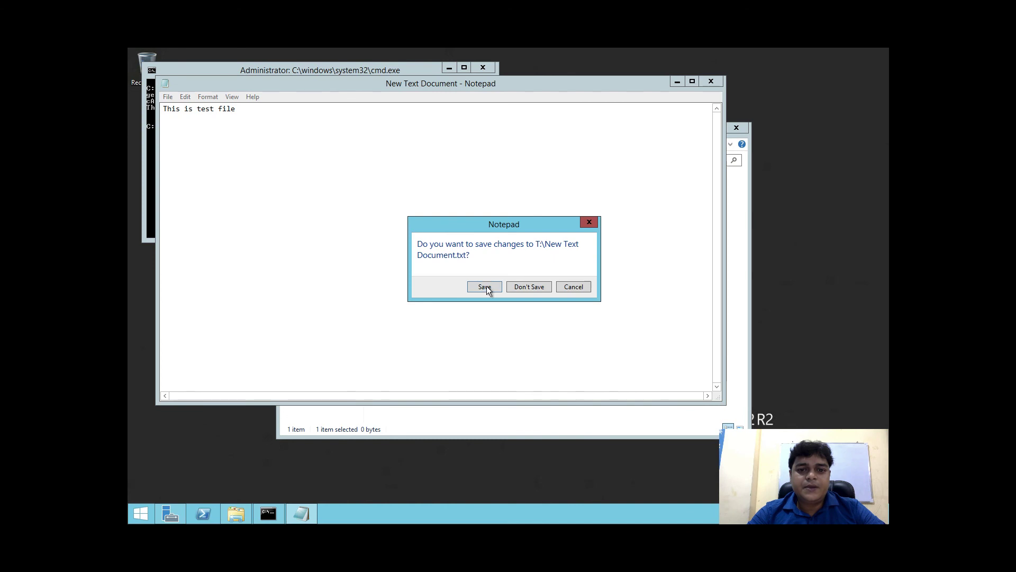
pyautogui.click(487, 286)
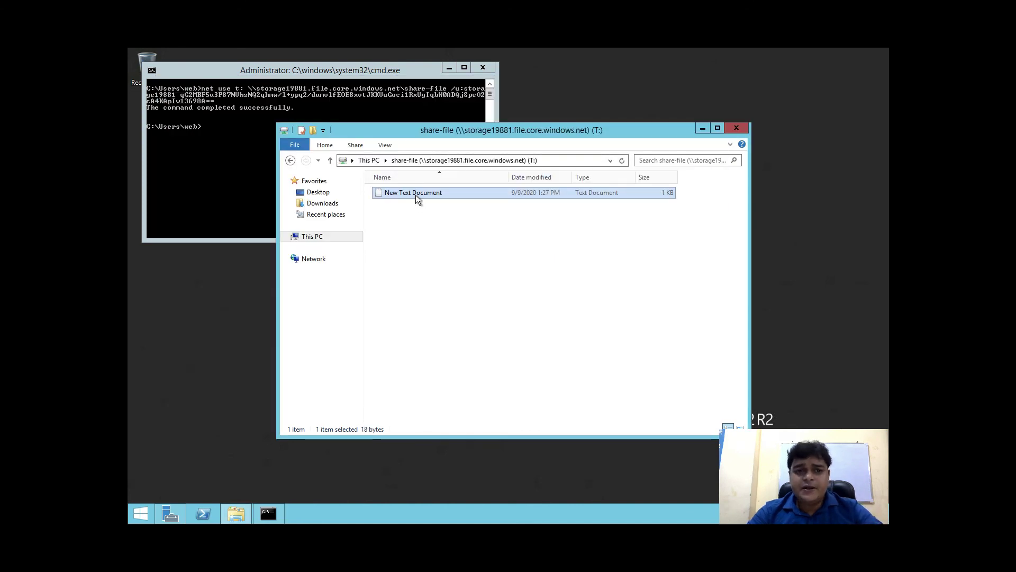
# Rename the text file to test
pyautogui.rightClick(416, 195)
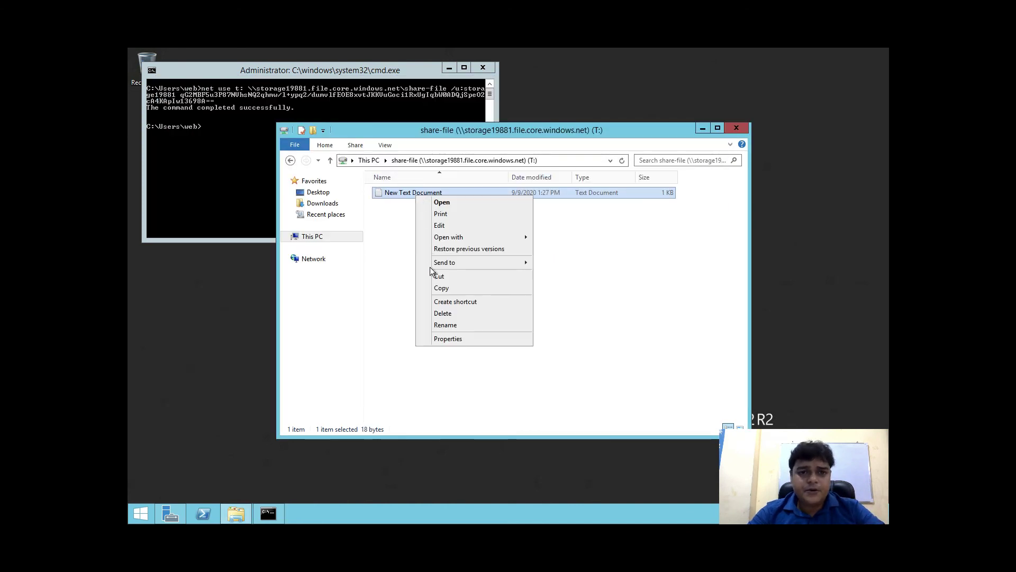
pyautogui.click(445, 323)
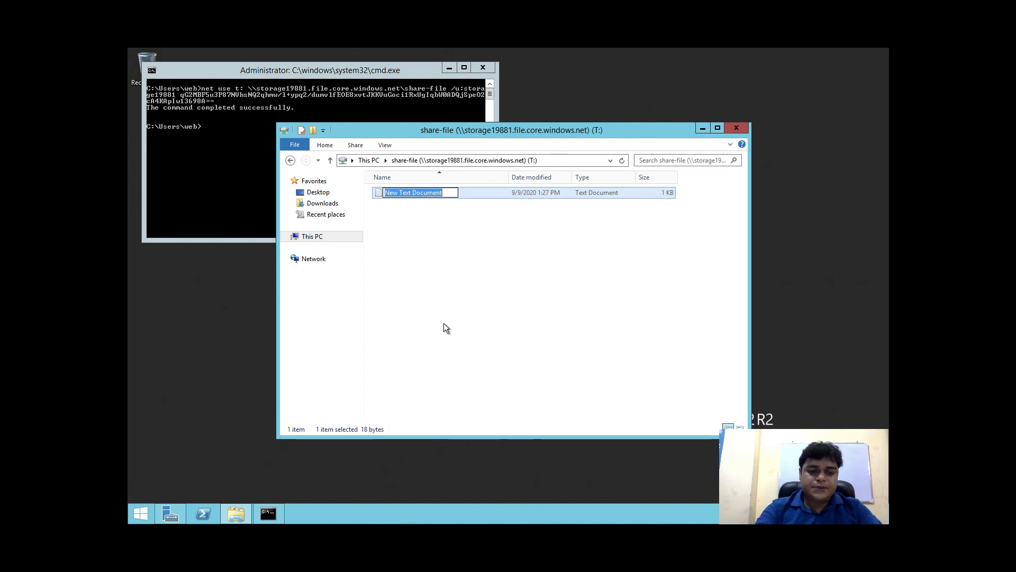
pyautogui.write('test')
pyautogui.click(436, 220)
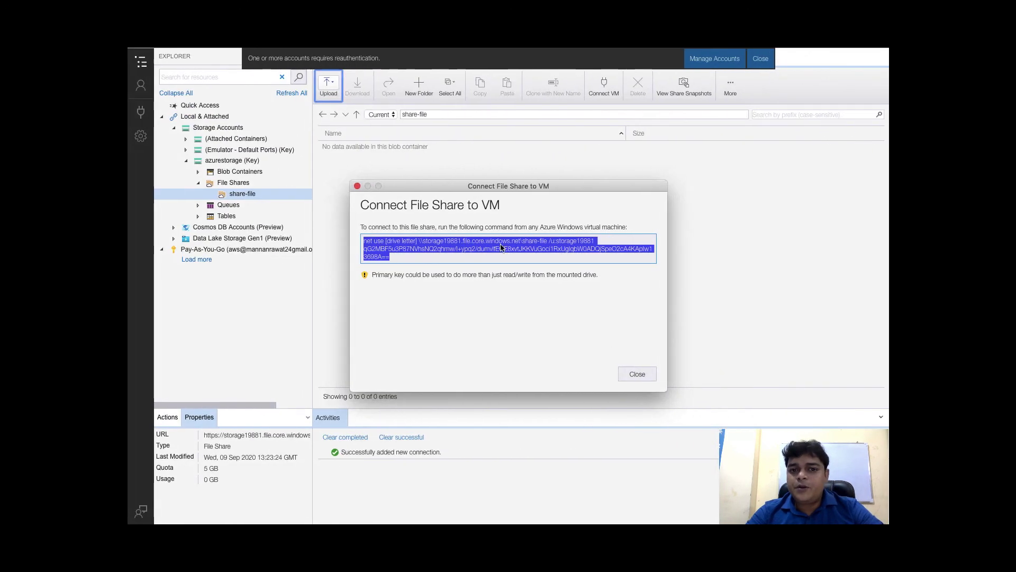
# Close the connect panes and refresh share-file so test.txt shows at 18 B
pyautogui.click(634, 372)
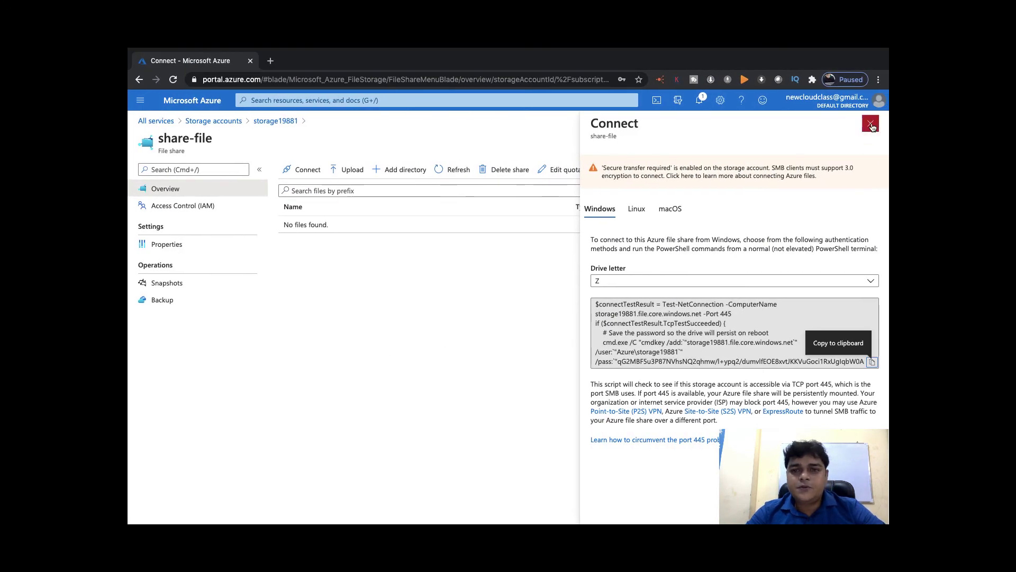
pyautogui.click(870, 123)
pyautogui.click(454, 169)
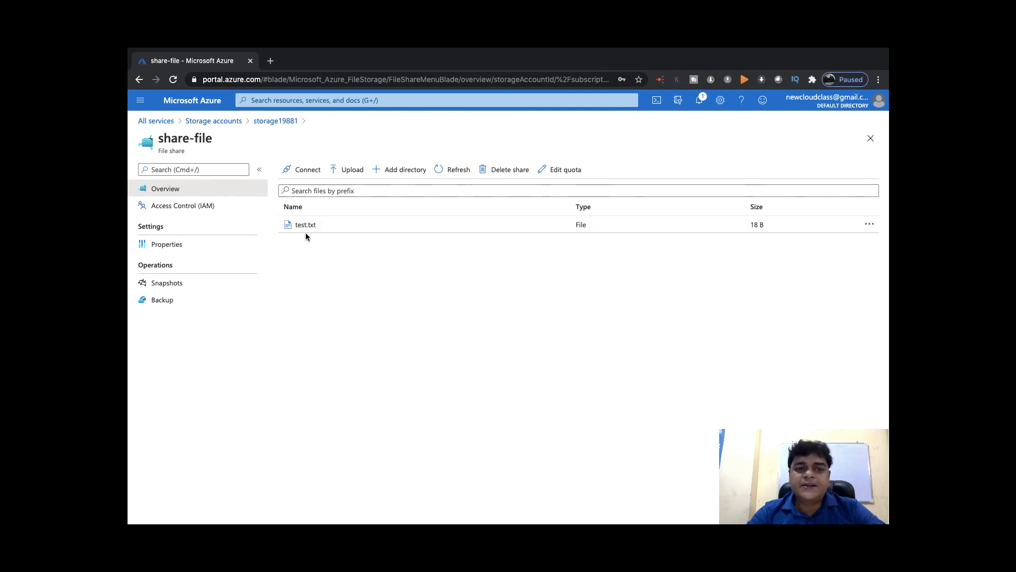
pyautogui.click(302, 233)
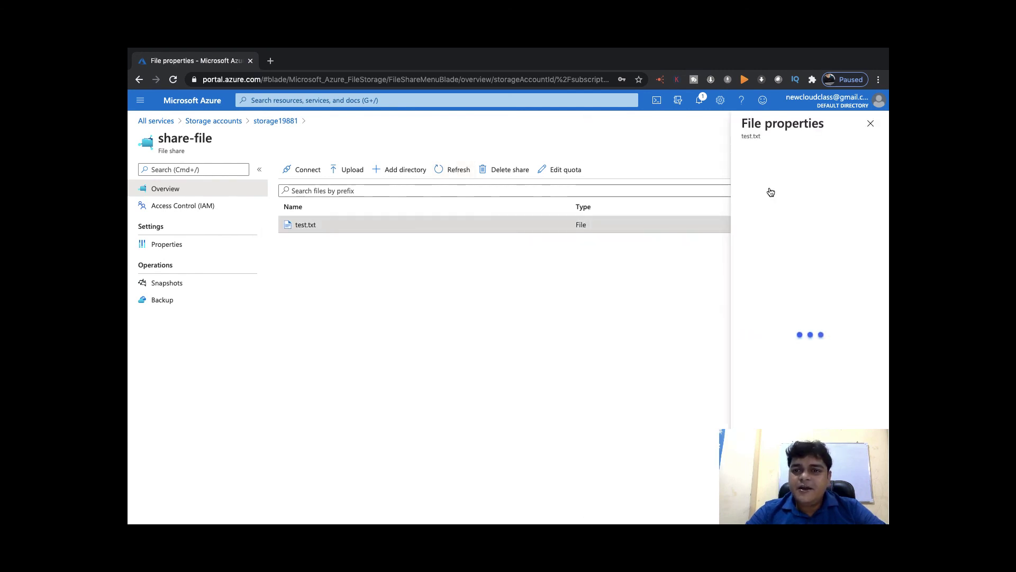
# Download test.txt and open the copy to confirm it reads 'This is test file'
pyautogui.click(773, 154)
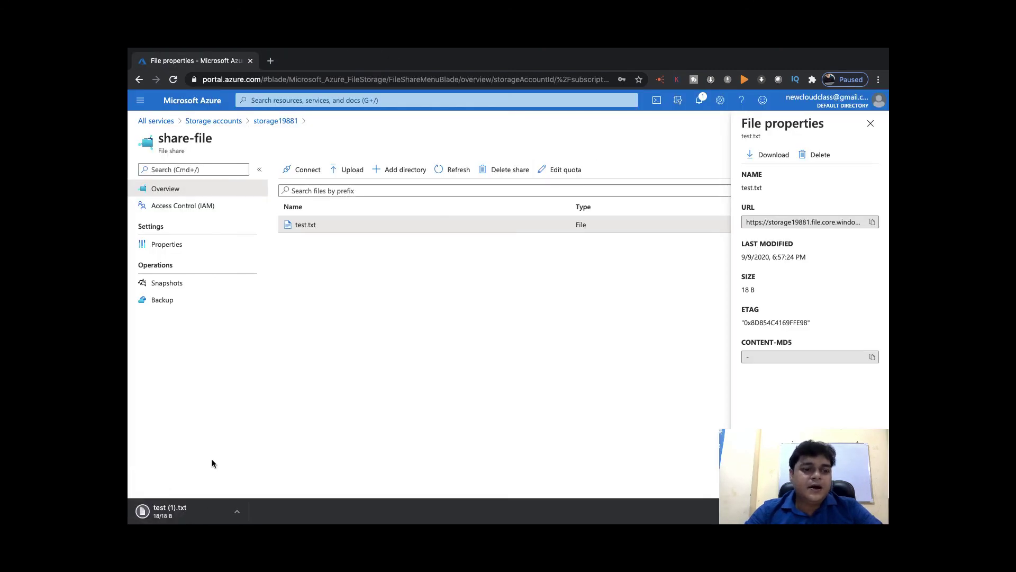
pyautogui.click(237, 511)
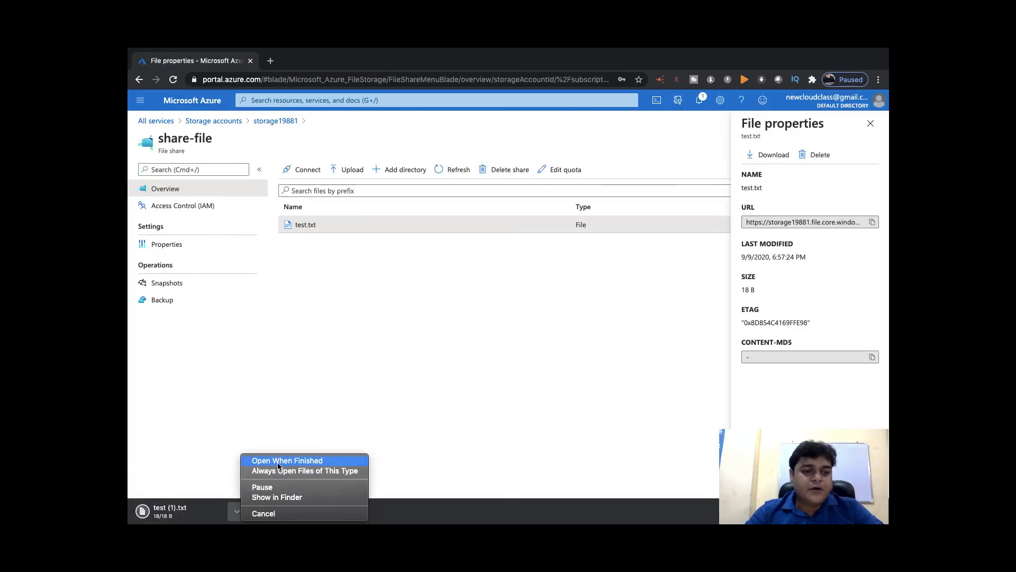
pyautogui.click(182, 511)
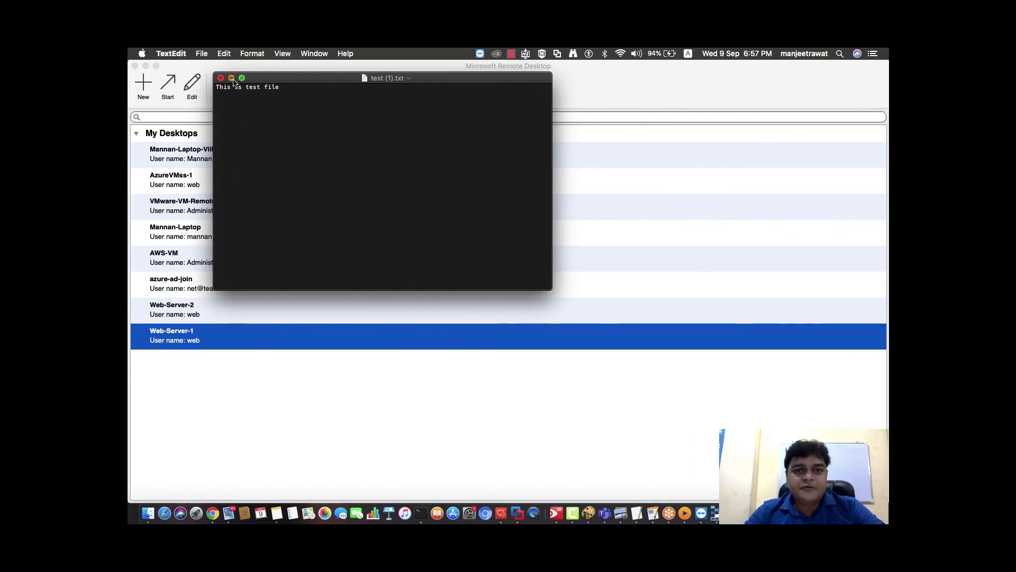
# Close test (1).txt in TextEdit and minimise Microsoft Remote Desktop
pyautogui.click(225, 78)
pyautogui.click(146, 65)
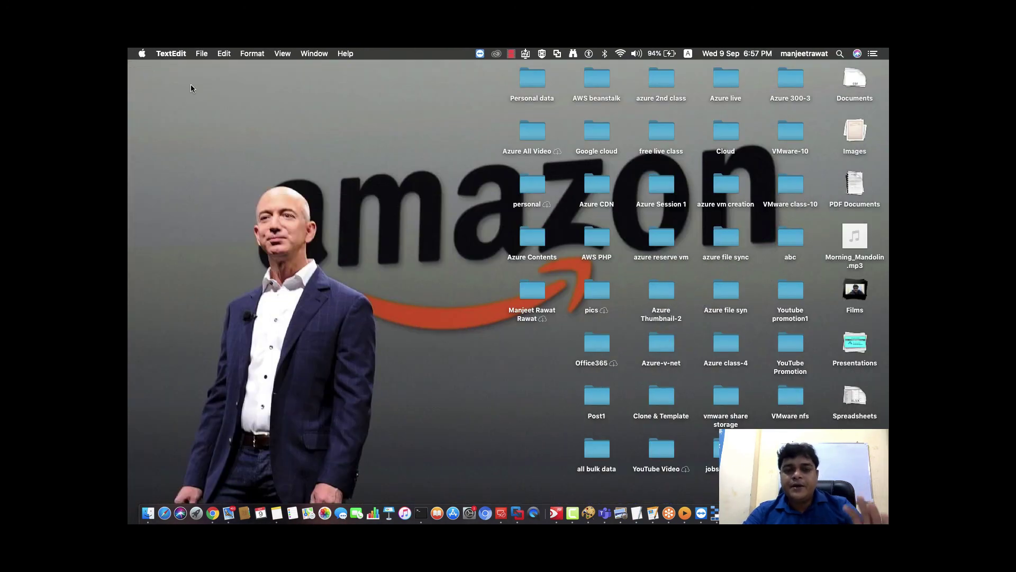